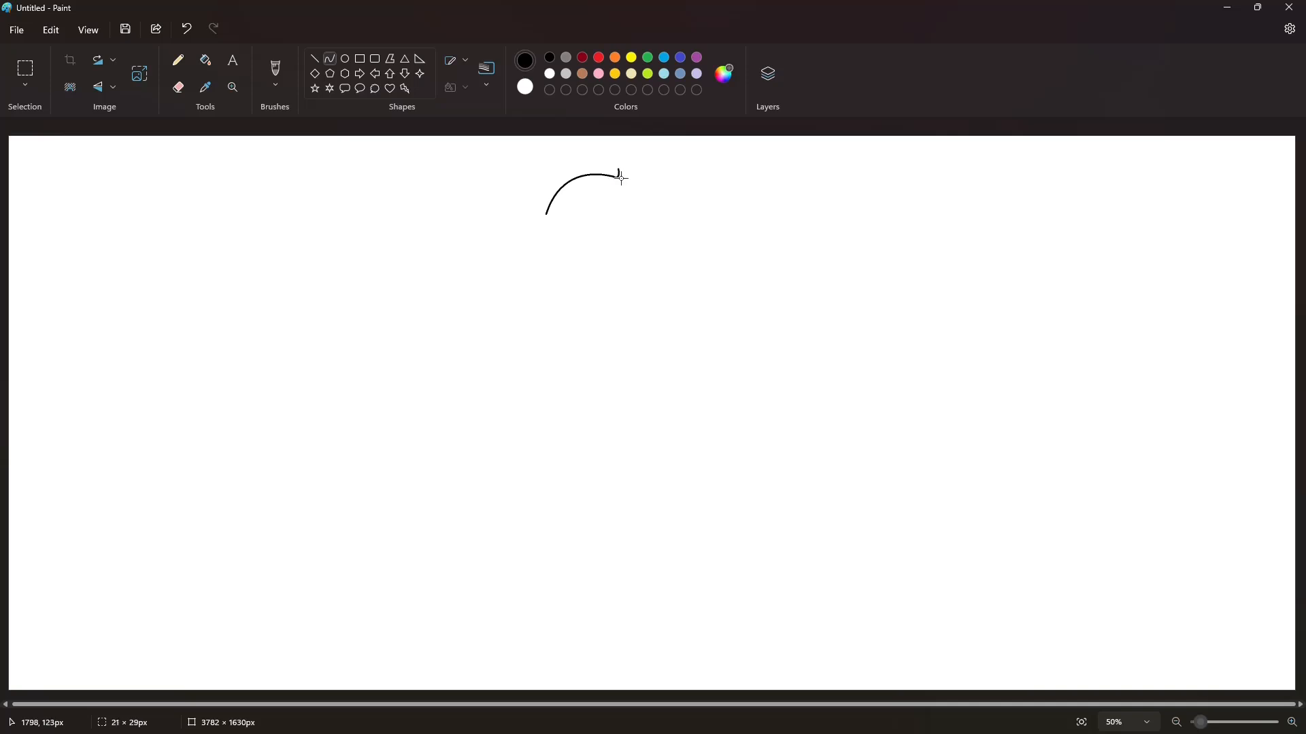
# Step: Draw the left eyebrow as a closed, tapering crescent with curves and fill it black
pyautogui.moveTo(617, 175); pyautogui.dragTo(544, 214)
pyautogui.moveTo(595, 177); pyautogui.dragTo(598, 146)
pyautogui.moveTo(572, 170); pyautogui.dragTo(544, 156)
pyautogui.click(727, 184)
pyautogui.click(1294, 725)
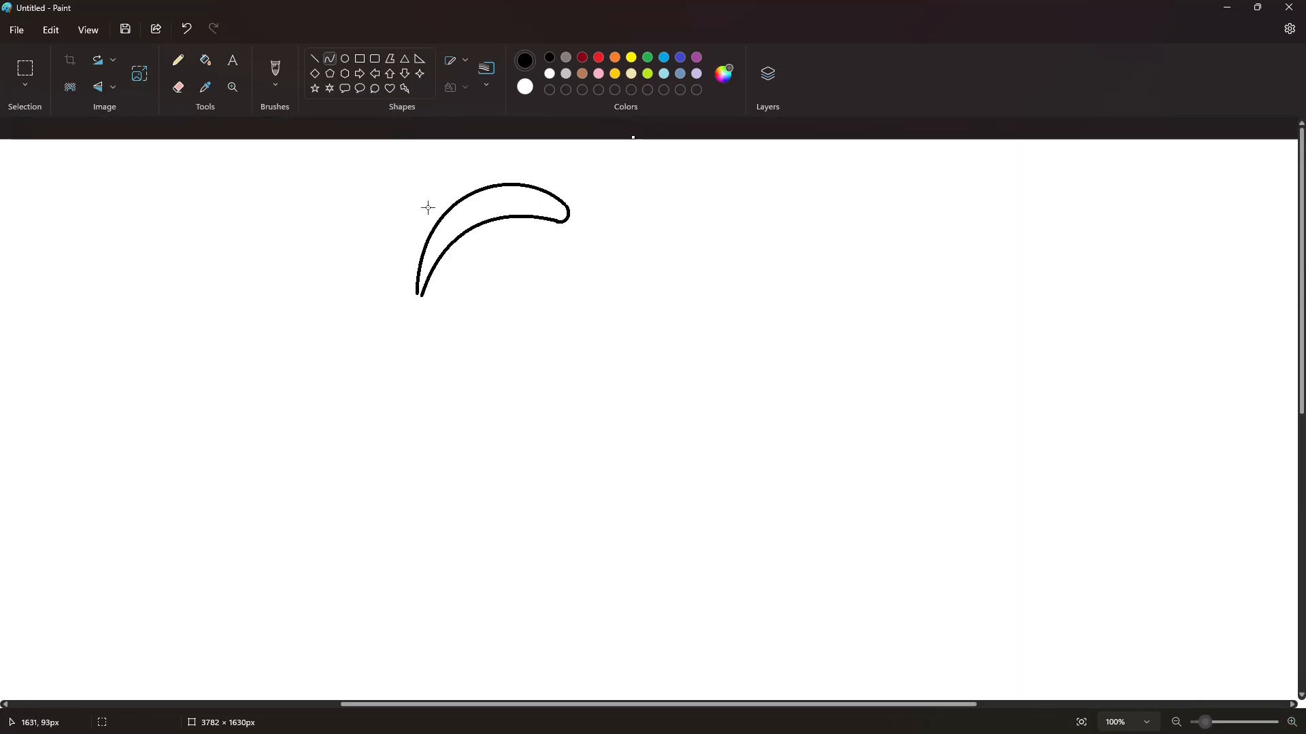
pyautogui.click(206, 59)
pyautogui.click(519, 198)
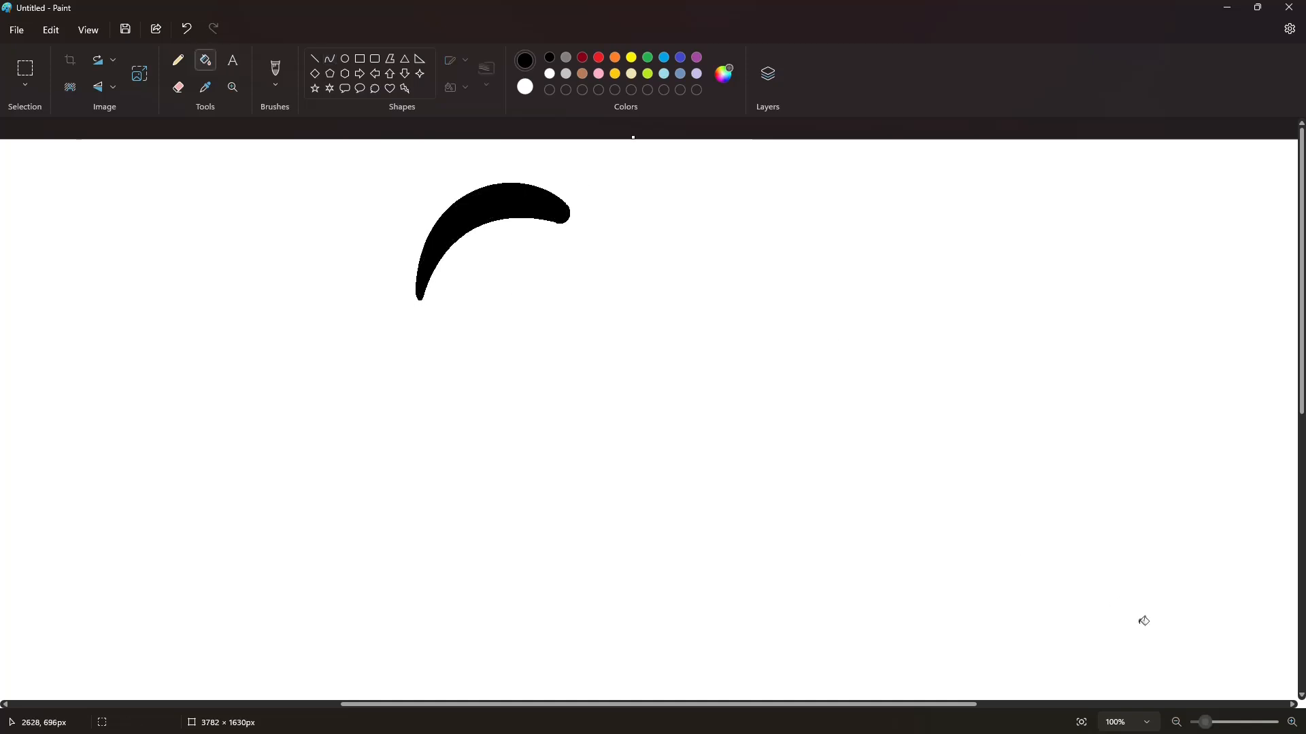
# Step: Draw a smaller mirrored crescent outline with curves as the right eyebrow, level with the left one
pyautogui.click(1177, 723)
pyautogui.click(331, 63)
pyautogui.moveTo(707, 177)
pyautogui.mouseDown()
pyautogui.moveTo(765, 195)
pyautogui.moveTo(752, 170)
pyautogui.moveTo(766, 195)
pyautogui.moveTo(754, 172)
pyautogui.moveTo(703, 171)
pyautogui.mouseUp()
pyautogui.hotkey('ctrl', 'z')
pyautogui.click(761, 176)
pyautogui.hotkey('ctrl', 'z')
pyautogui.moveTo(705, 175); pyautogui.dragTo(767, 193)
pyautogui.moveTo(723, 175); pyautogui.dragTo(720, 149)
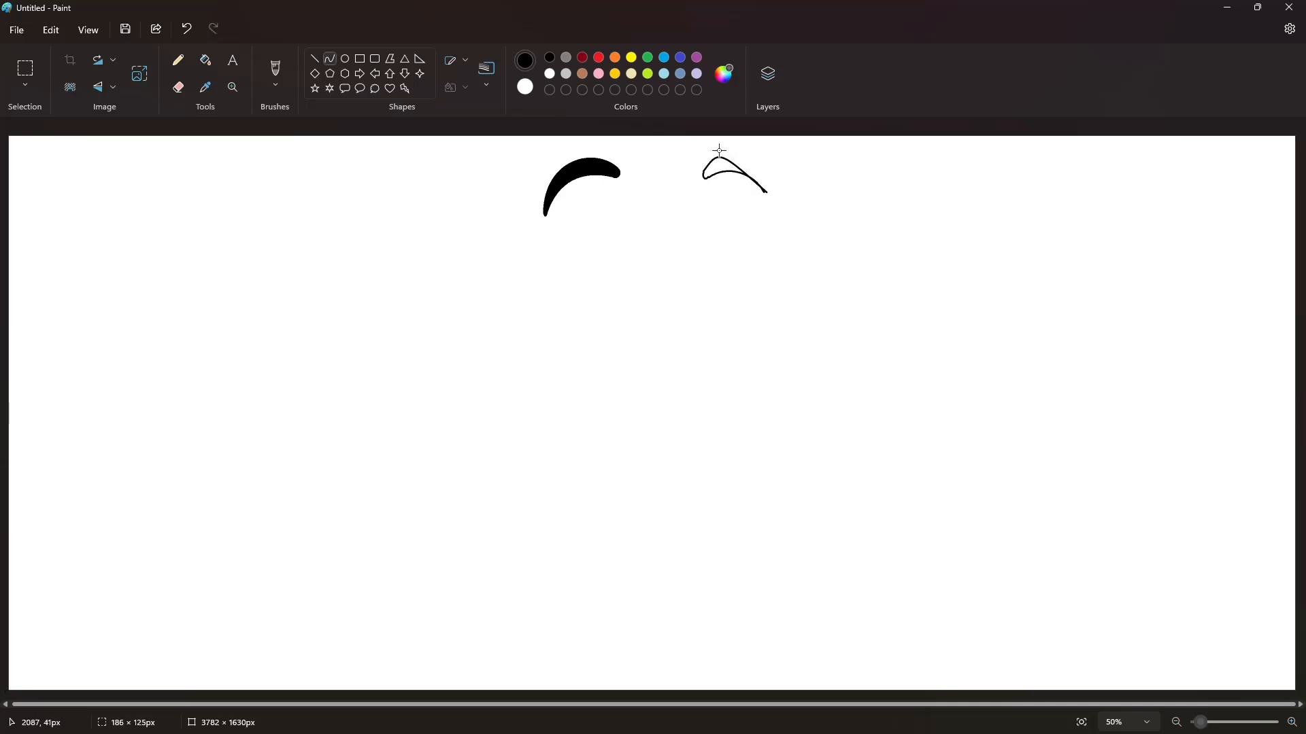
pyautogui.click(754, 147)
# Step: Close the outer tip of the right eyebrow outline and fill the shape black
pyautogui.click(1292, 721)
pyautogui.scroll(2, 1093, 612)
pyautogui.moveTo(857, 252); pyautogui.dragTo(865, 264)
pyautogui.click(205, 60)
pyautogui.click(799, 196)
# Step: Trim the inner end of the right eyebrow with short white straight lines
pyautogui.click(549, 74)
pyautogui.click(315, 58)
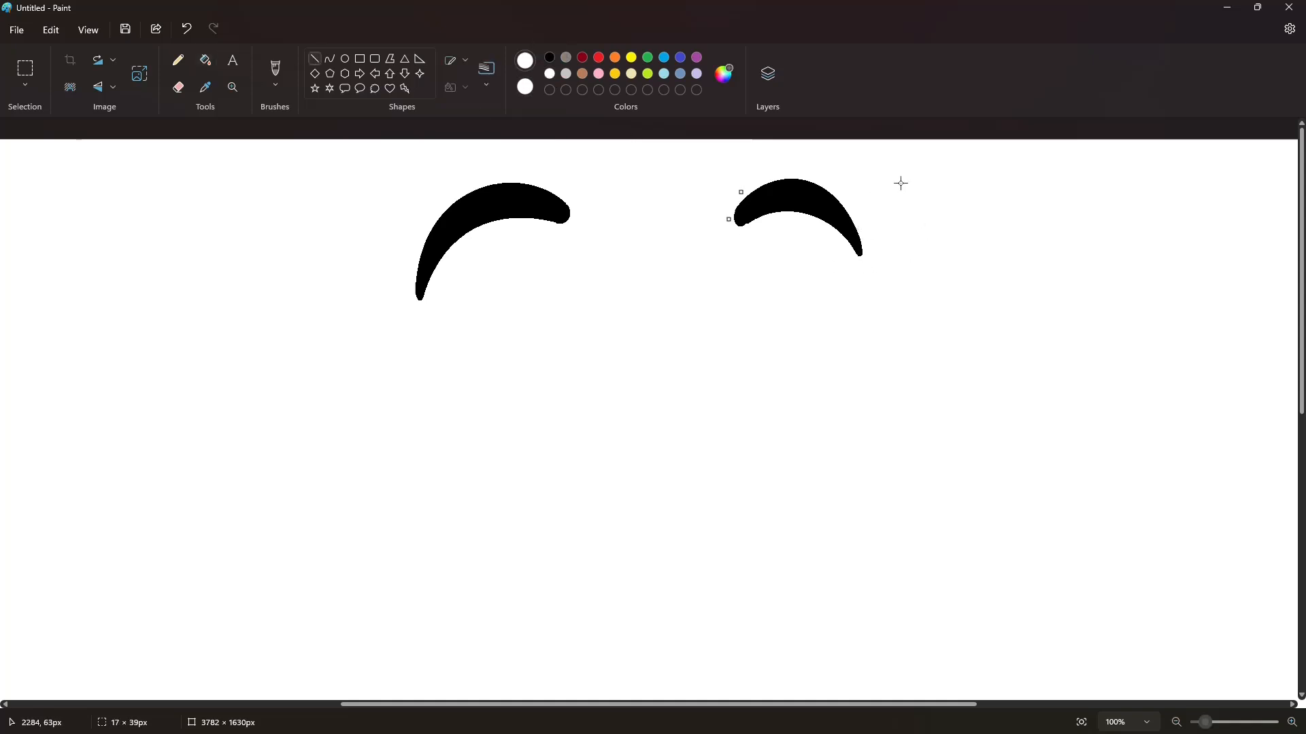
pyautogui.click(549, 57)
pyautogui.moveTo(746, 224); pyautogui.dragTo(753, 229)
pyautogui.click(550, 74)
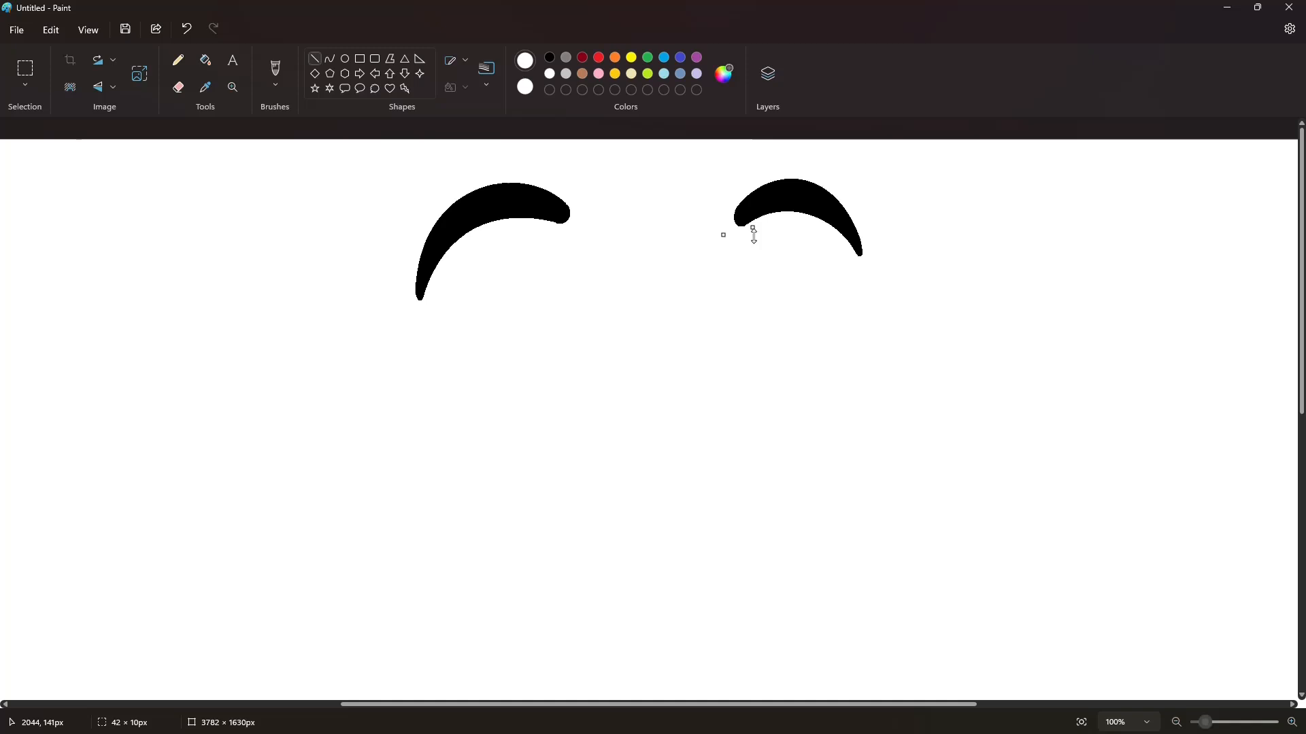
# Step: Draw a black oval outline beneath the left eyebrow and move it to the canvas's blank upper-left area
pyautogui.click(1177, 722)
pyautogui.click(345, 59)
pyautogui.click(549, 58)
pyautogui.moveTo(586, 235); pyautogui.dragTo(626, 282)
pyautogui.moveTo(605, 262); pyautogui.dragTo(196, 218)
# Step: Select the oval with its surrounding area and paste a copy of it
pyautogui.click(26, 69)
pyautogui.moveTo(143, 161); pyautogui.dragTo(288, 336)
pyautogui.hotkey('ctrl', 'c')
pyautogui.hotkey('ctrl', 'v')
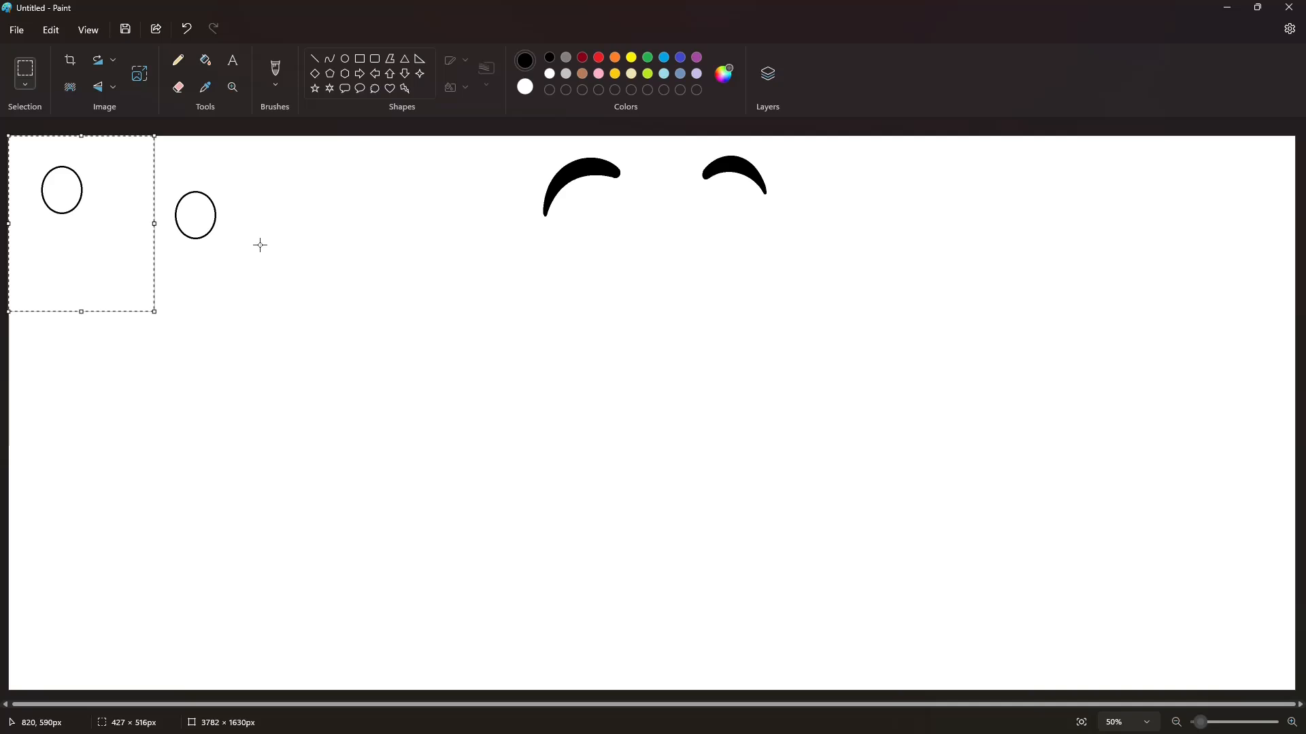
pyautogui.click(143, 76)
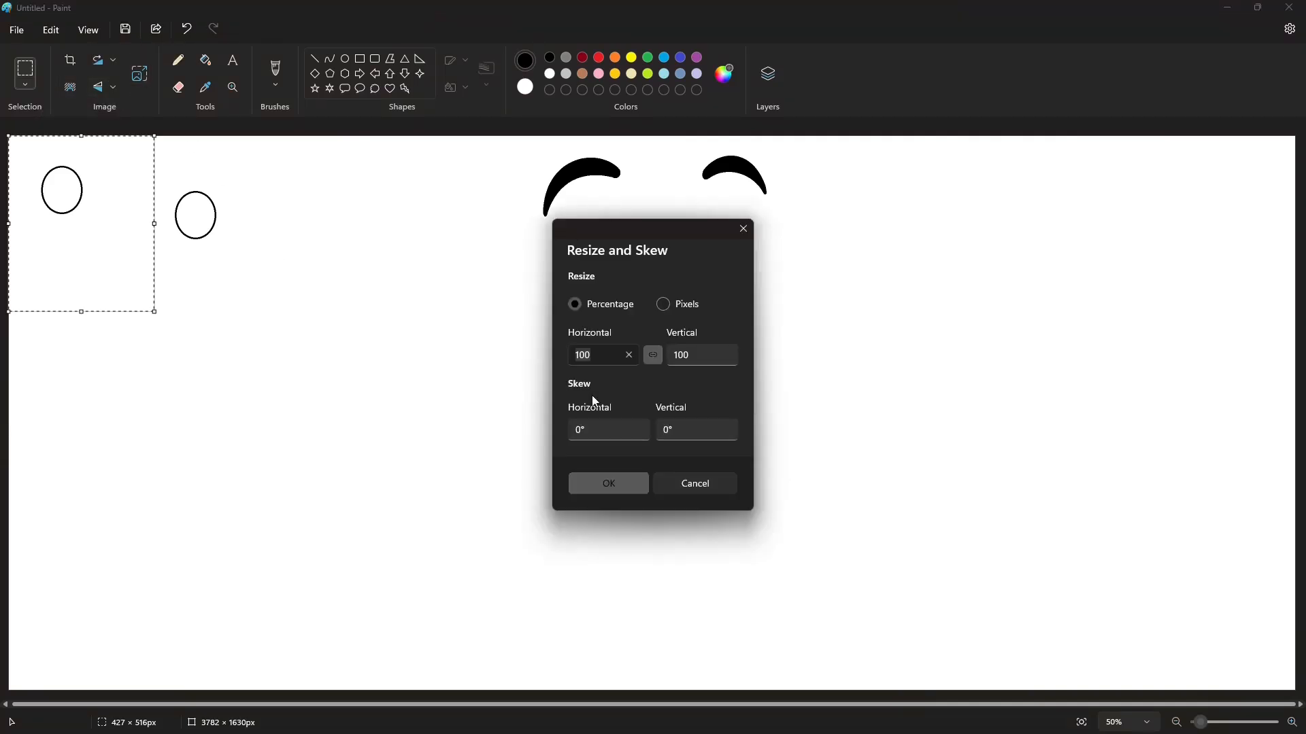
pyautogui.click(682, 430)
pyautogui.press('BackSpace')
pyautogui.click(640, 437)
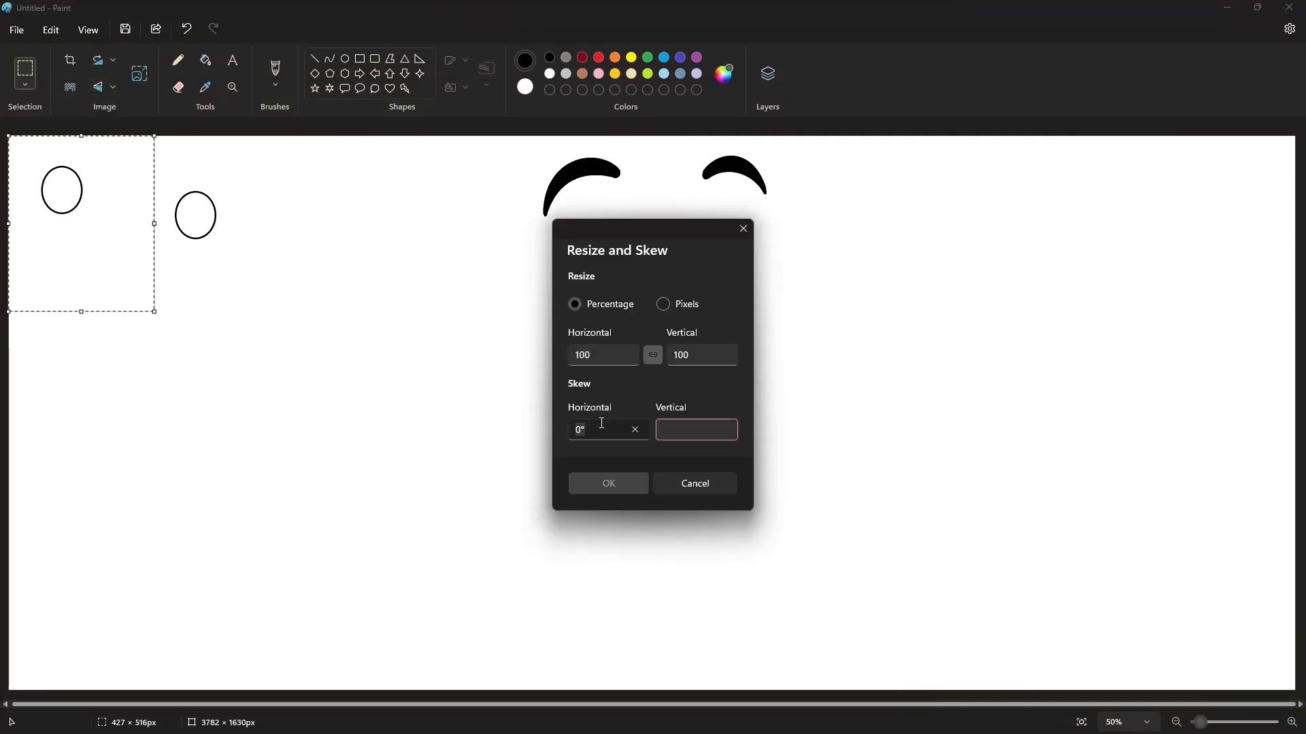
pyautogui.press('BackSpace')
pyautogui.write('10')
pyautogui.click(678, 427)
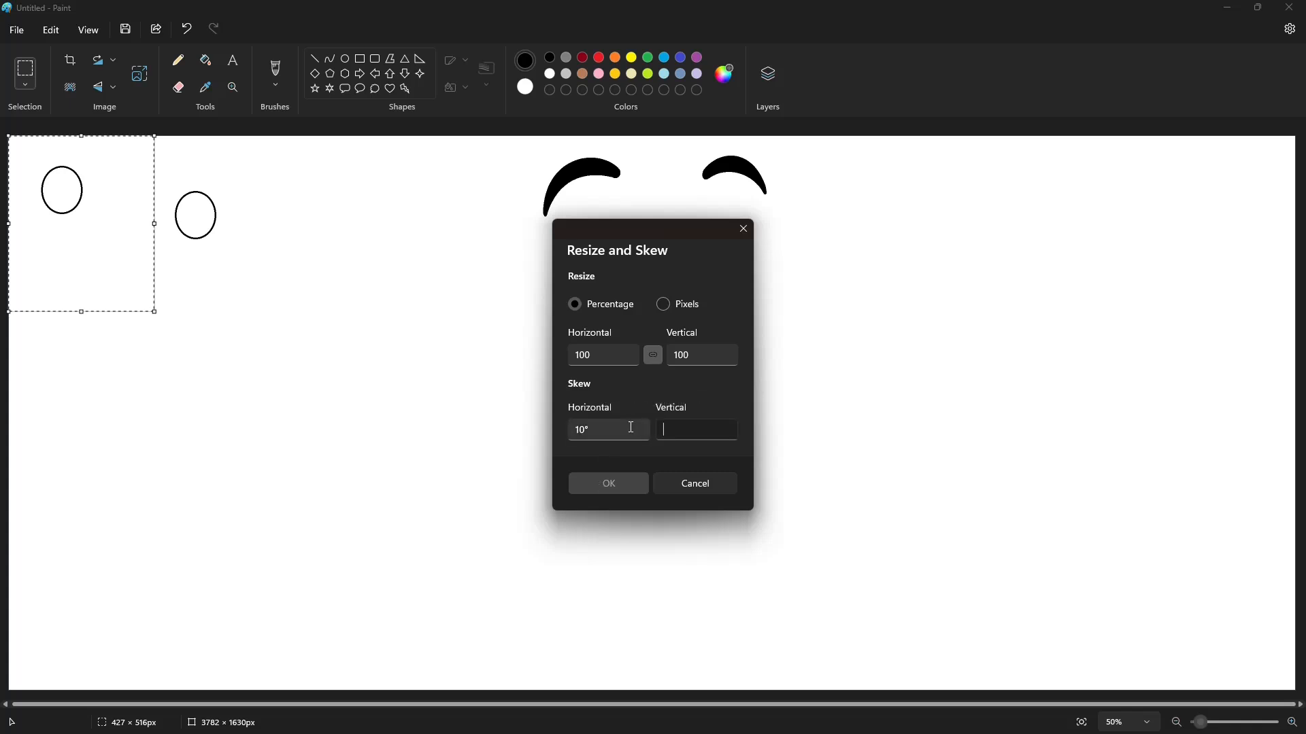
pyautogui.click(618, 354)
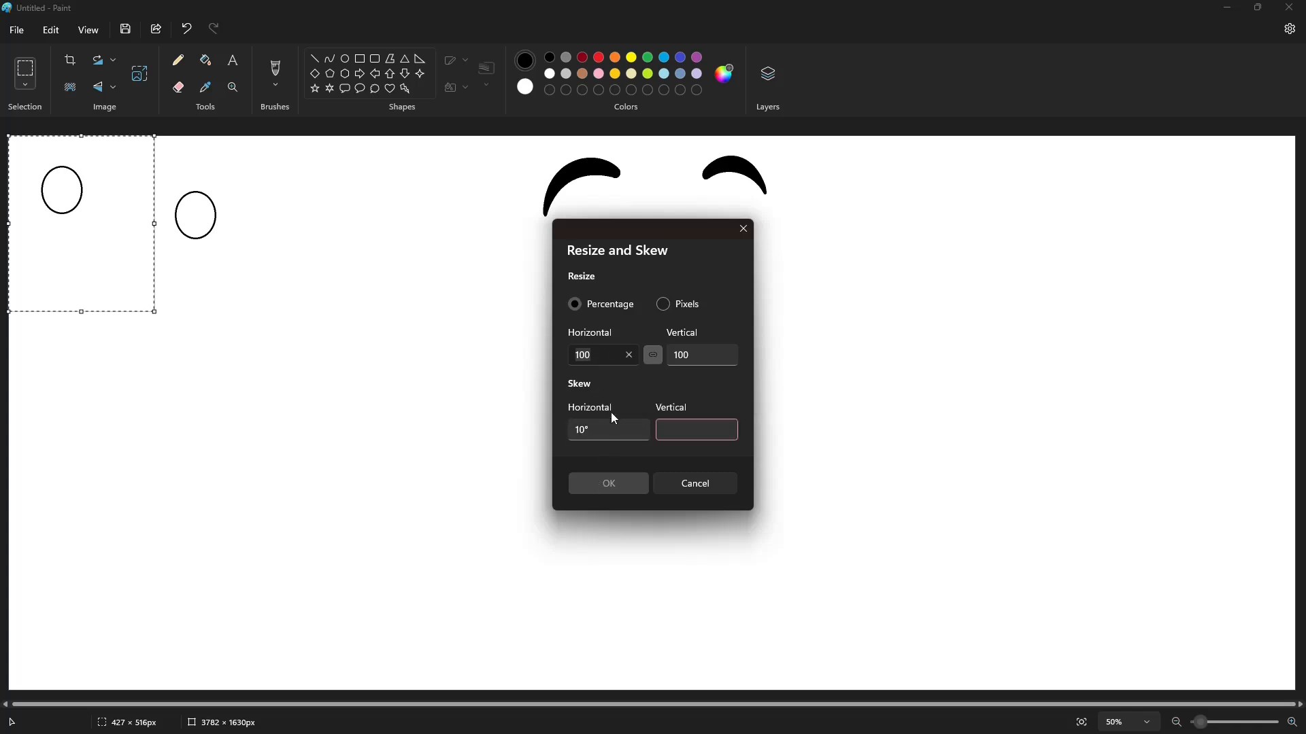
pyautogui.click(695, 483)
pyautogui.click(139, 73)
pyautogui.click(678, 430)
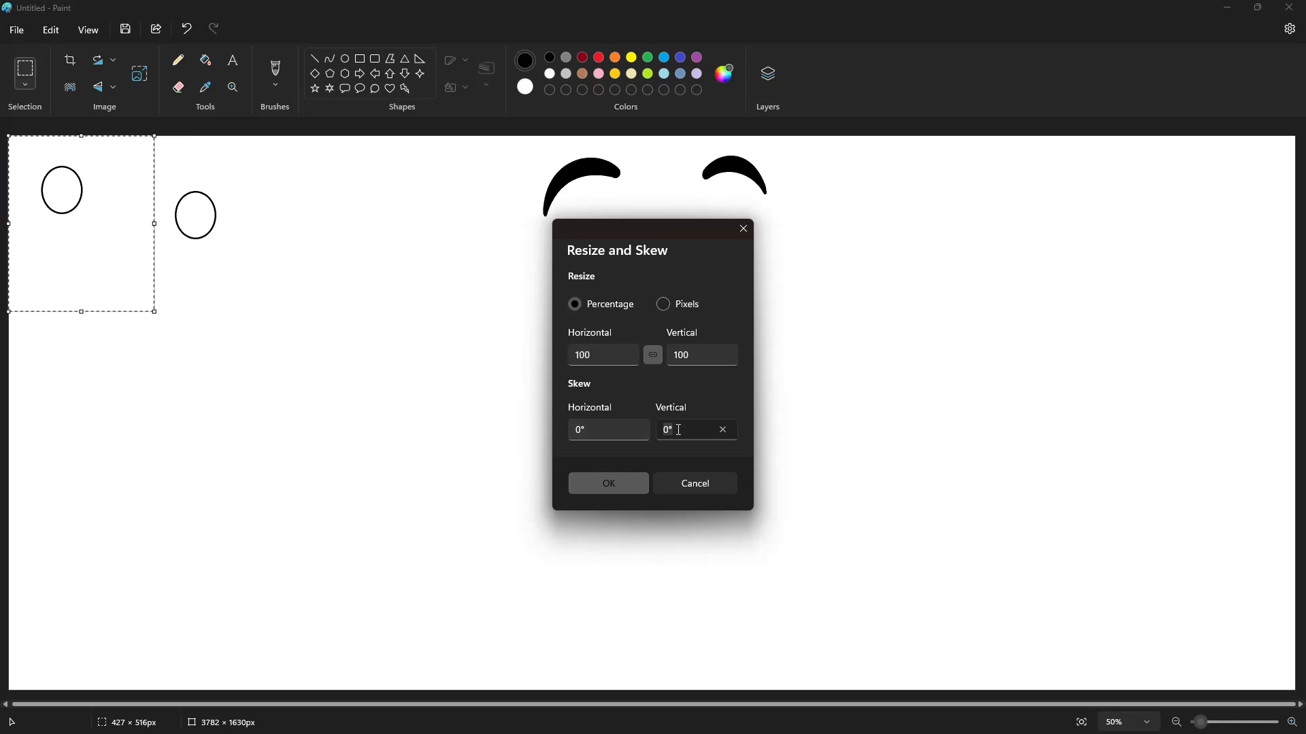
pyautogui.write('1')
pyautogui.click(597, 429)
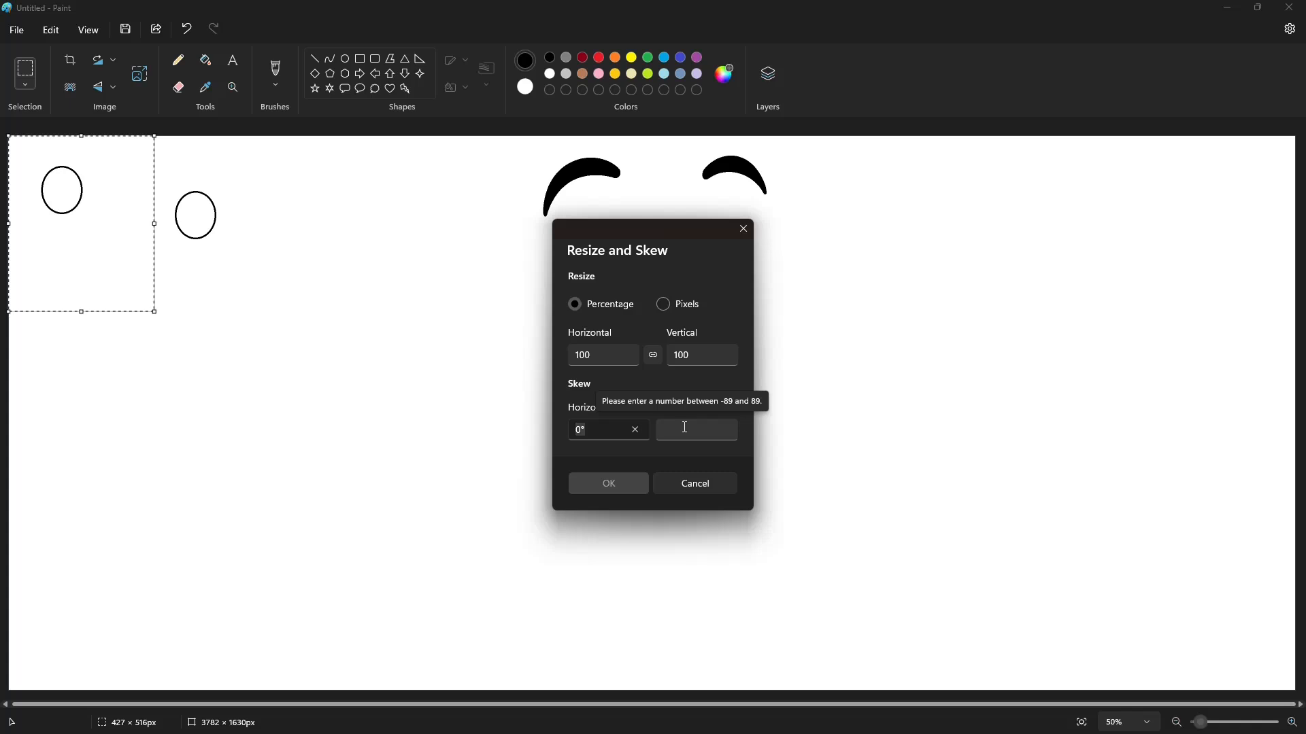
pyautogui.write('10')
pyautogui.press('Tab')
pyautogui.write('10')
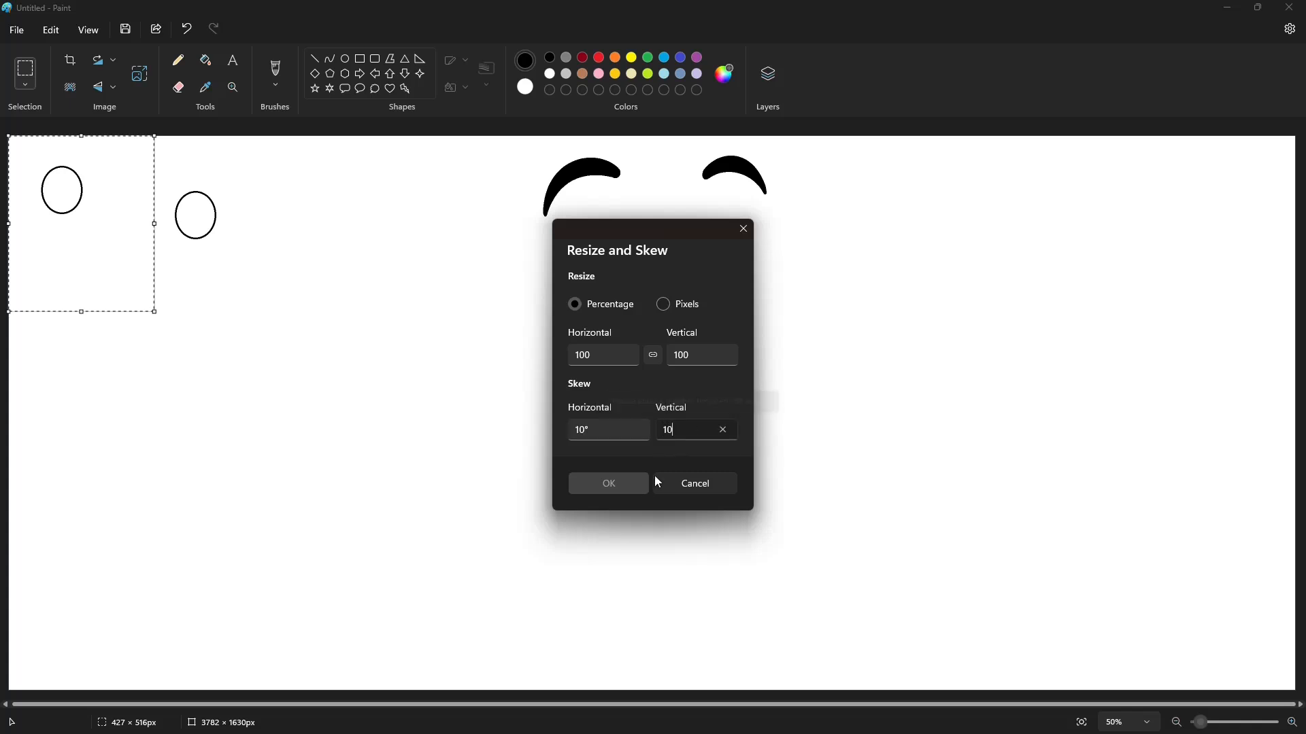
pyautogui.click(612, 357)
pyautogui.write('00')
pyautogui.click(698, 486)
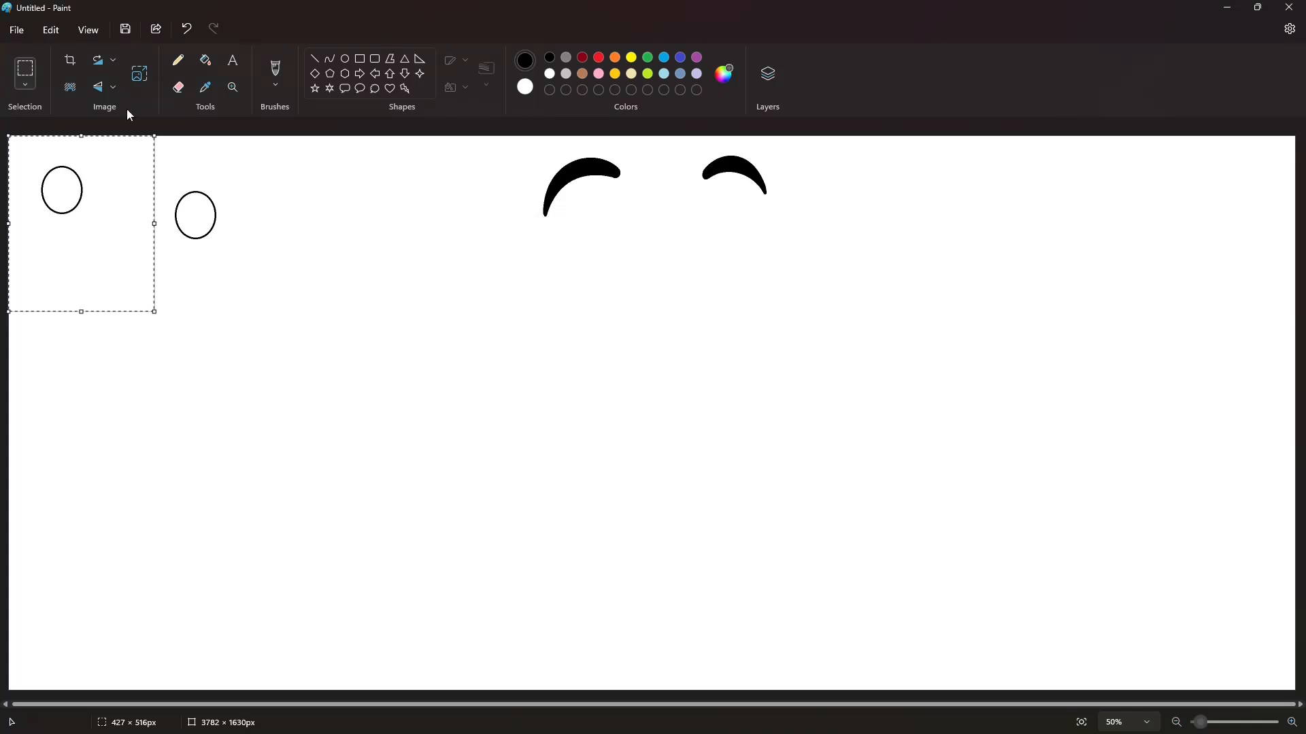
pyautogui.click(140, 73)
pyautogui.click(663, 304)
pyautogui.click(575, 430)
pyautogui.write('110')
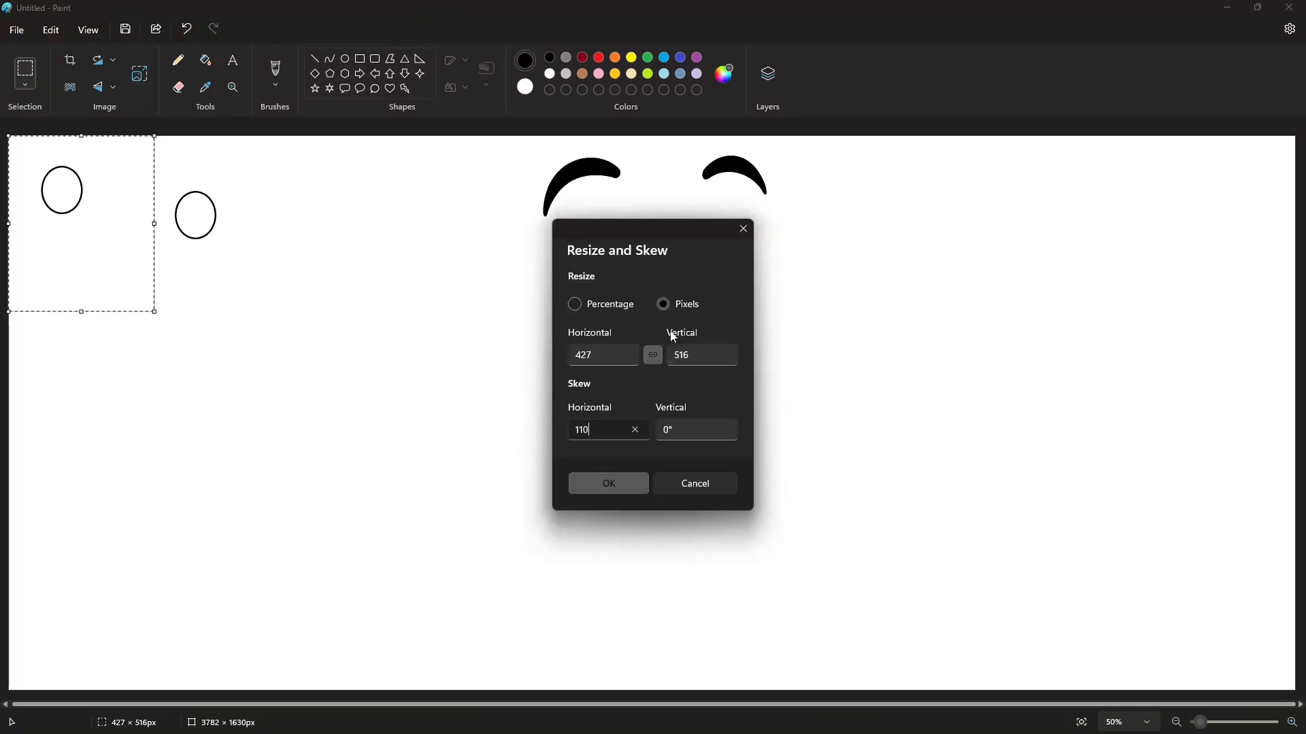
pyautogui.click(615, 304)
pyautogui.click(743, 229)
pyautogui.click(141, 76)
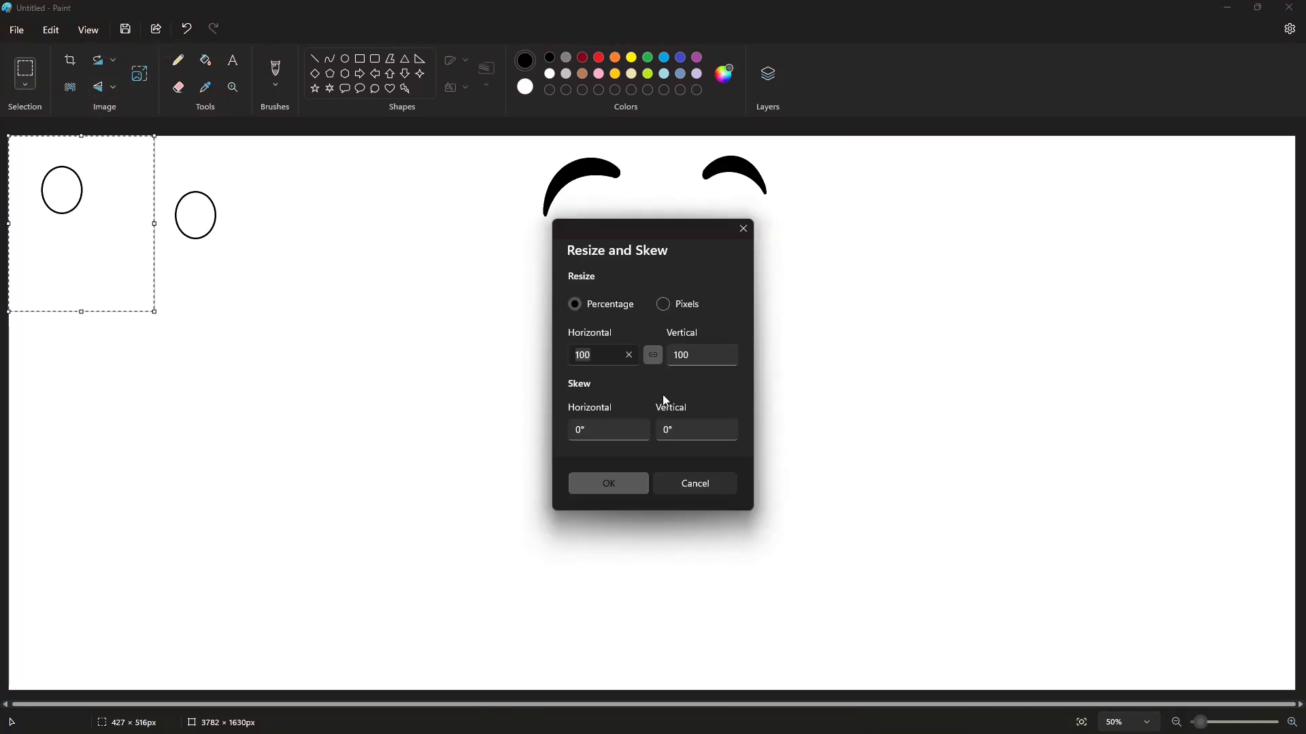
pyautogui.click(578, 430)
pyautogui.write('1')
pyautogui.click(608, 484)
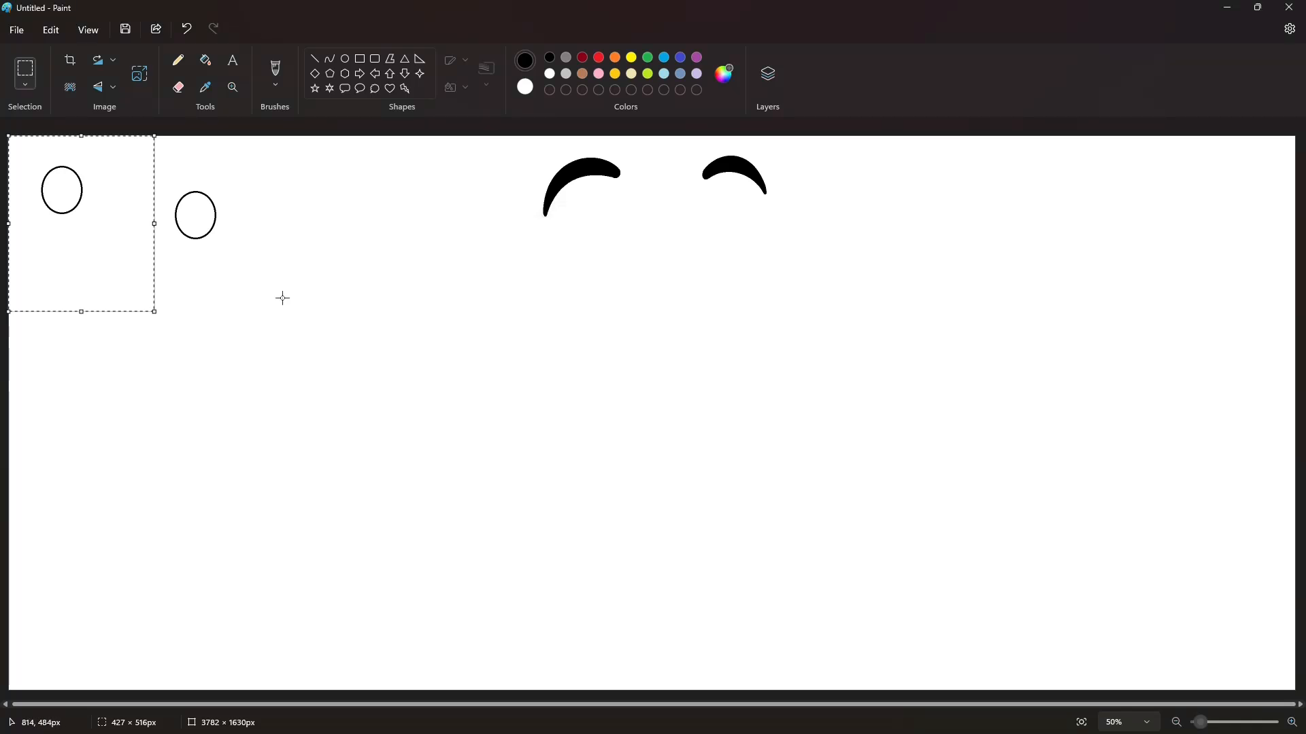
# Step: Try moving the pasted oval below the original with a 10° horizontal skew, and undo it
pyautogui.moveTo(96, 169); pyautogui.dragTo(231, 213)
pyautogui.click(26, 85)
pyautogui.click(80, 197)
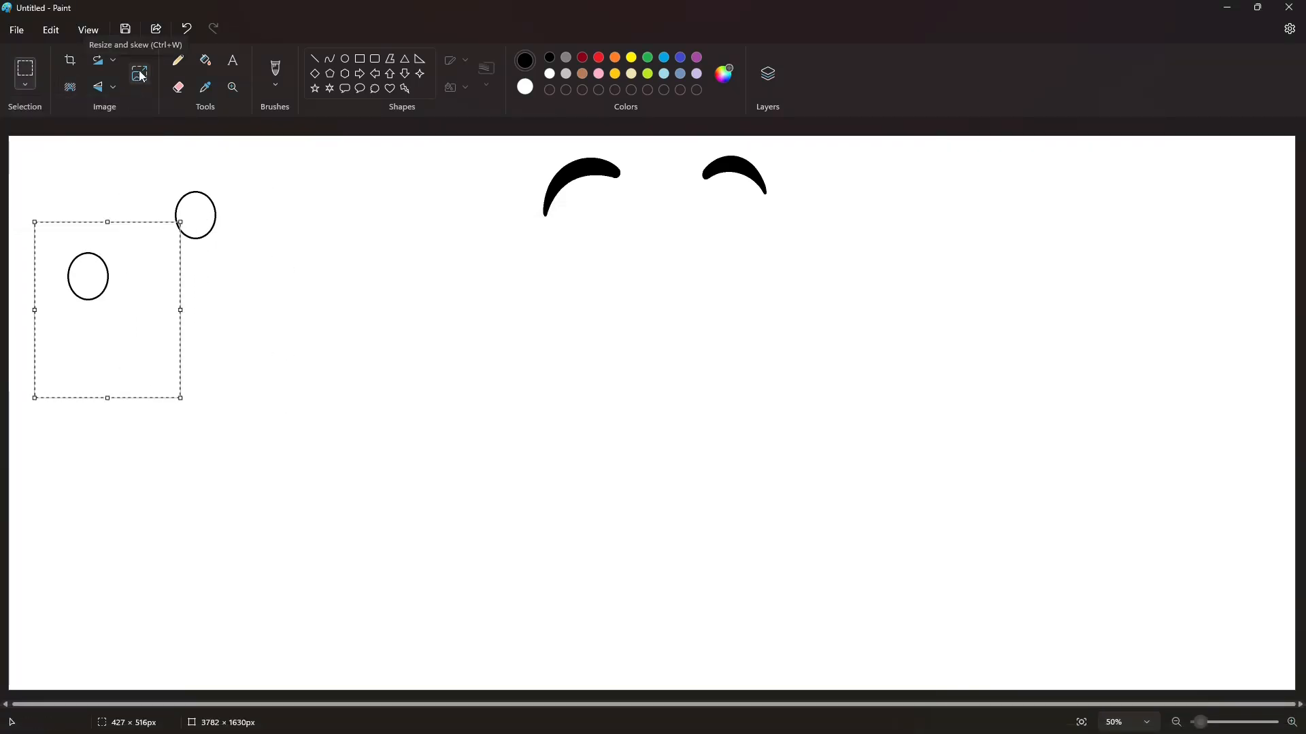
pyautogui.click(72, 88)
pyautogui.click(609, 429)
pyautogui.press('BackSpace')
pyautogui.press('BackSpace')
pyautogui.write('10')
pyautogui.click(609, 484)
pyautogui.click(278, 316)
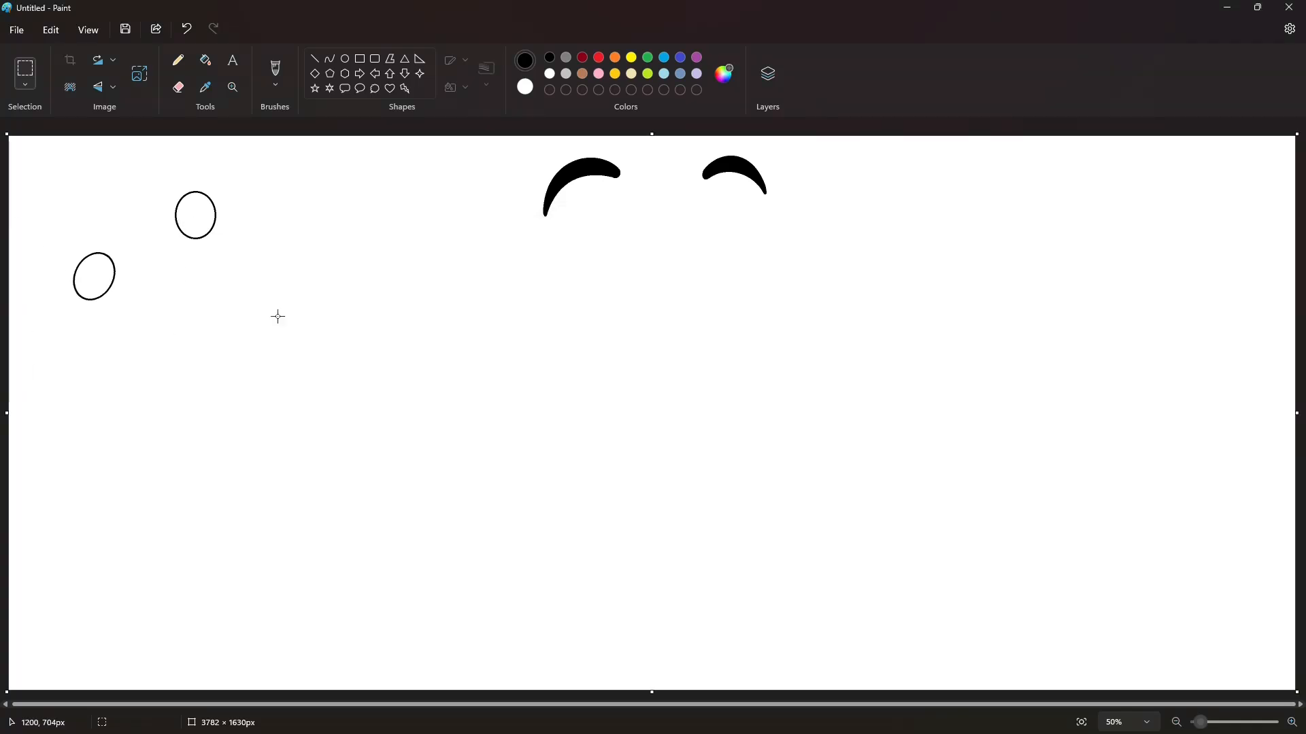
pyautogui.hotkey('ctrl', 'z')
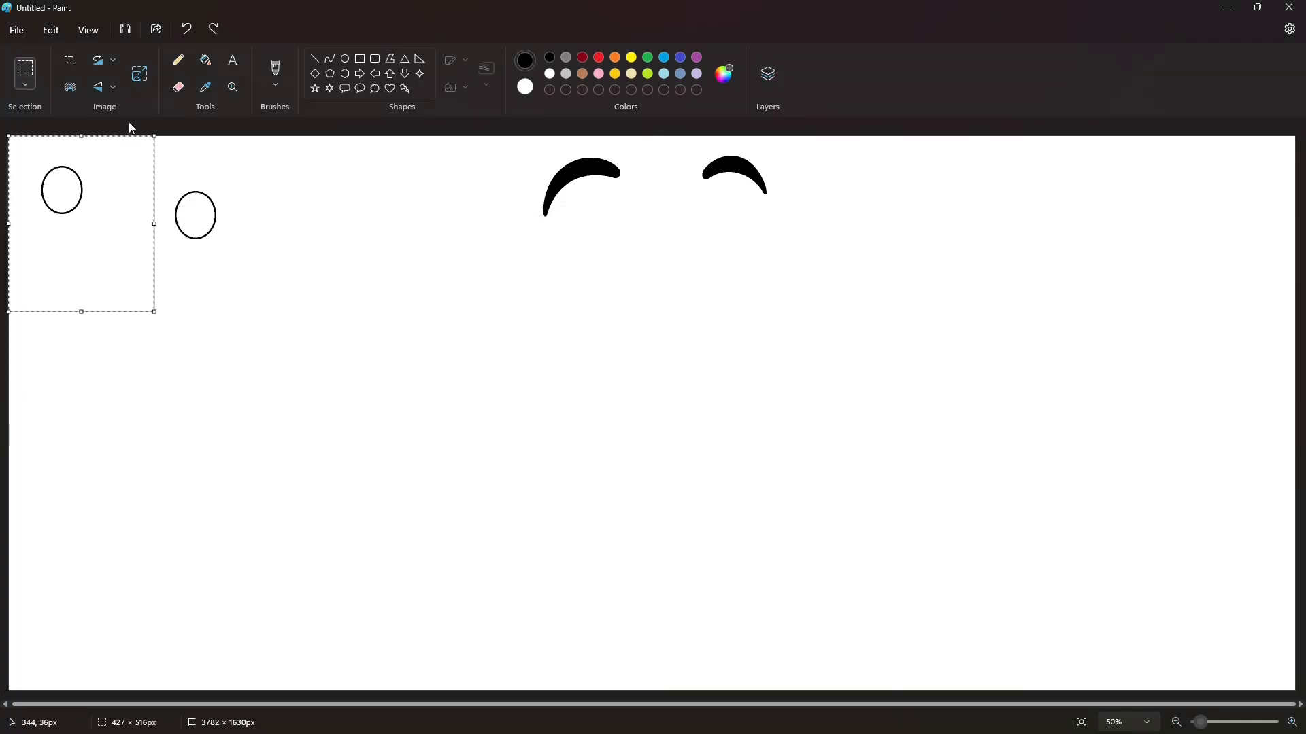
# Step: Try a 5° horizontal skew on the pasted oval, and undo back to just the two eyebrows
pyautogui.click(139, 73)
pyautogui.moveTo(605, 429); pyautogui.dragTo(501, 428)
pyautogui.press('BackSpace')
pyautogui.write('5')
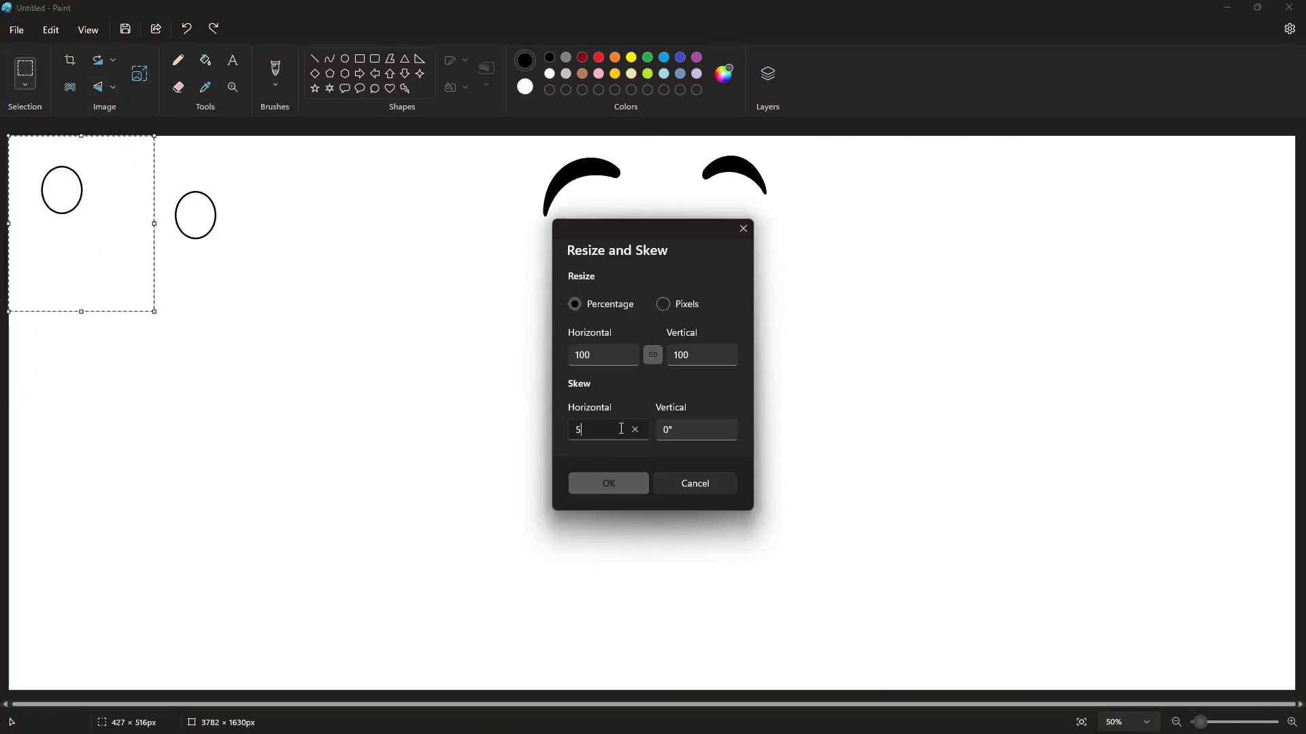
pyautogui.click(599, 477)
pyautogui.hotkey('ctrl', 'z')
pyautogui.hotkey('ctrl', 'z')
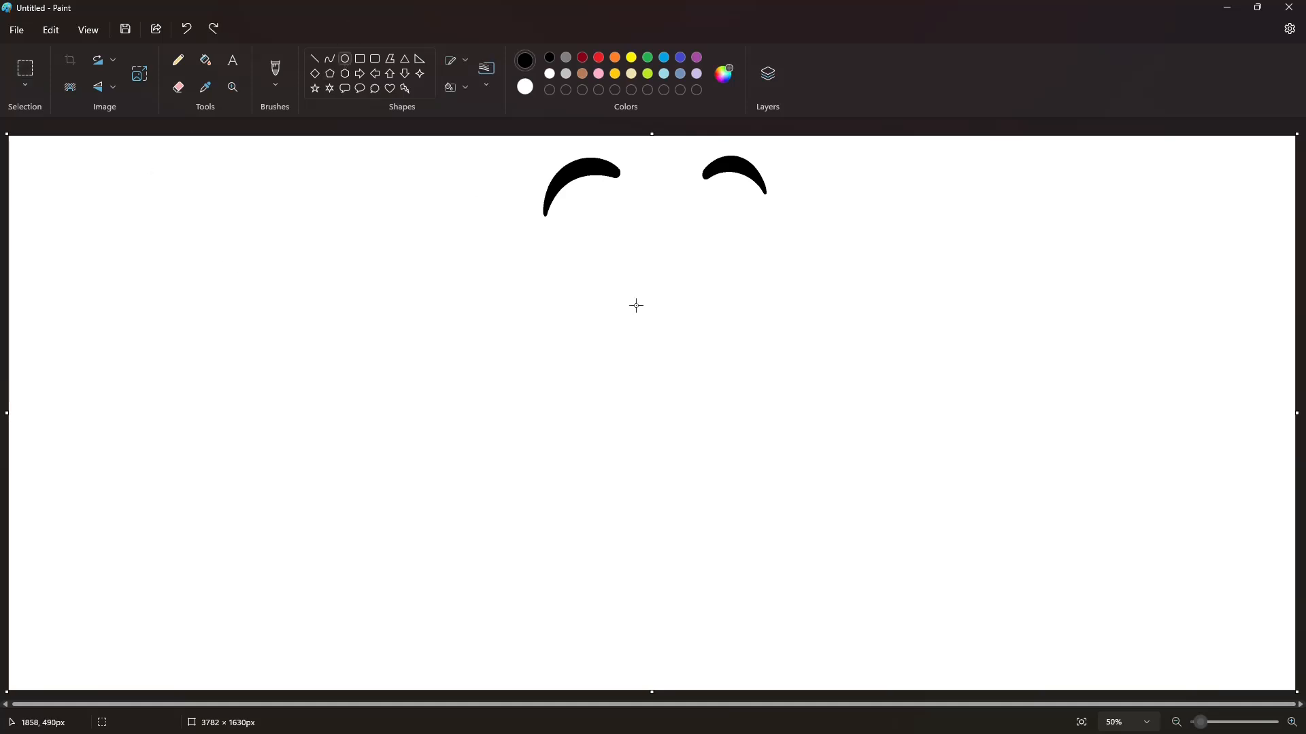
# Step: Draw a narrower black oval outline, place it in the canvas's blank upper-left area, and paste a copy of it
pyautogui.moveTo(592, 232); pyautogui.dragTo(138, 222)
pyautogui.click(26, 68)
pyautogui.moveTo(85, 163); pyautogui.dragTo(203, 330)
pyautogui.hotkey('ctrl', 'c')
pyautogui.hotkey('ctrl', 'v')
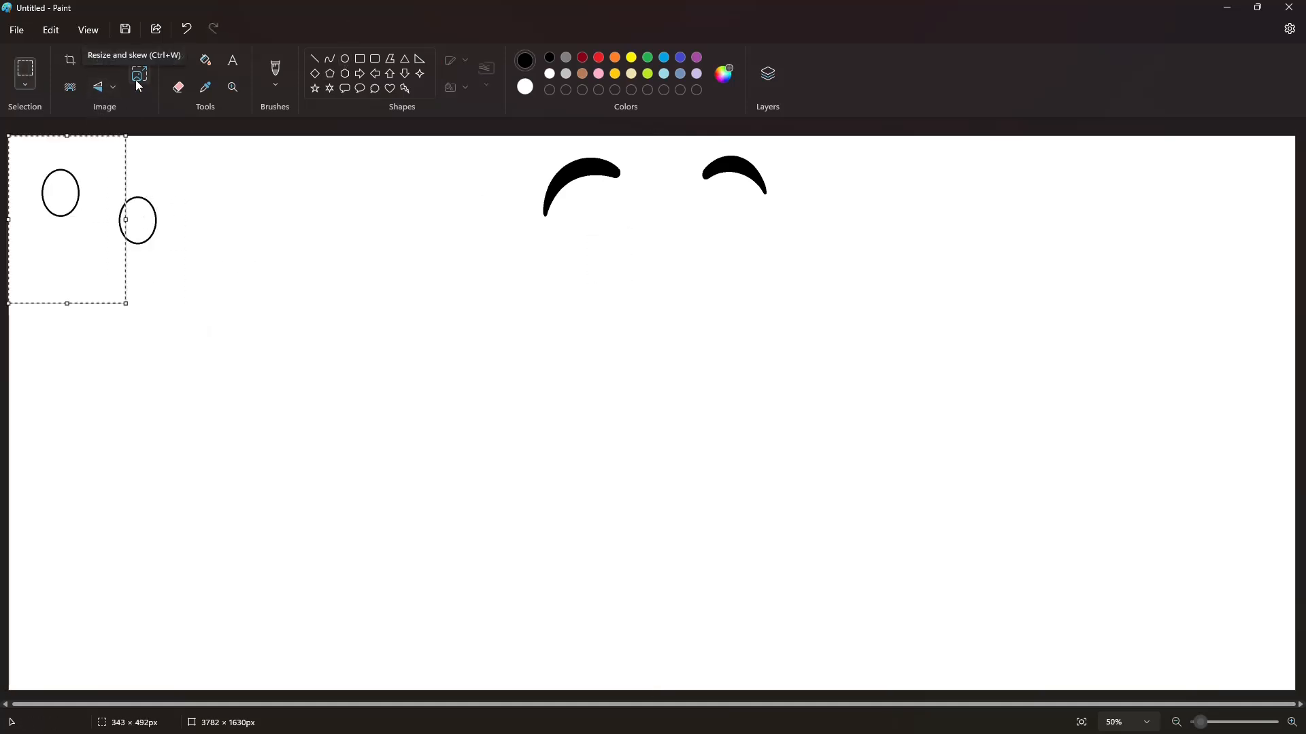
# Step: Skew the pasted copy of the narrower oval horizontally
pyautogui.click(139, 75)
pyautogui.moveTo(602, 430); pyautogui.dragTo(542, 439)
pyautogui.write('100')
pyautogui.click(624, 481)
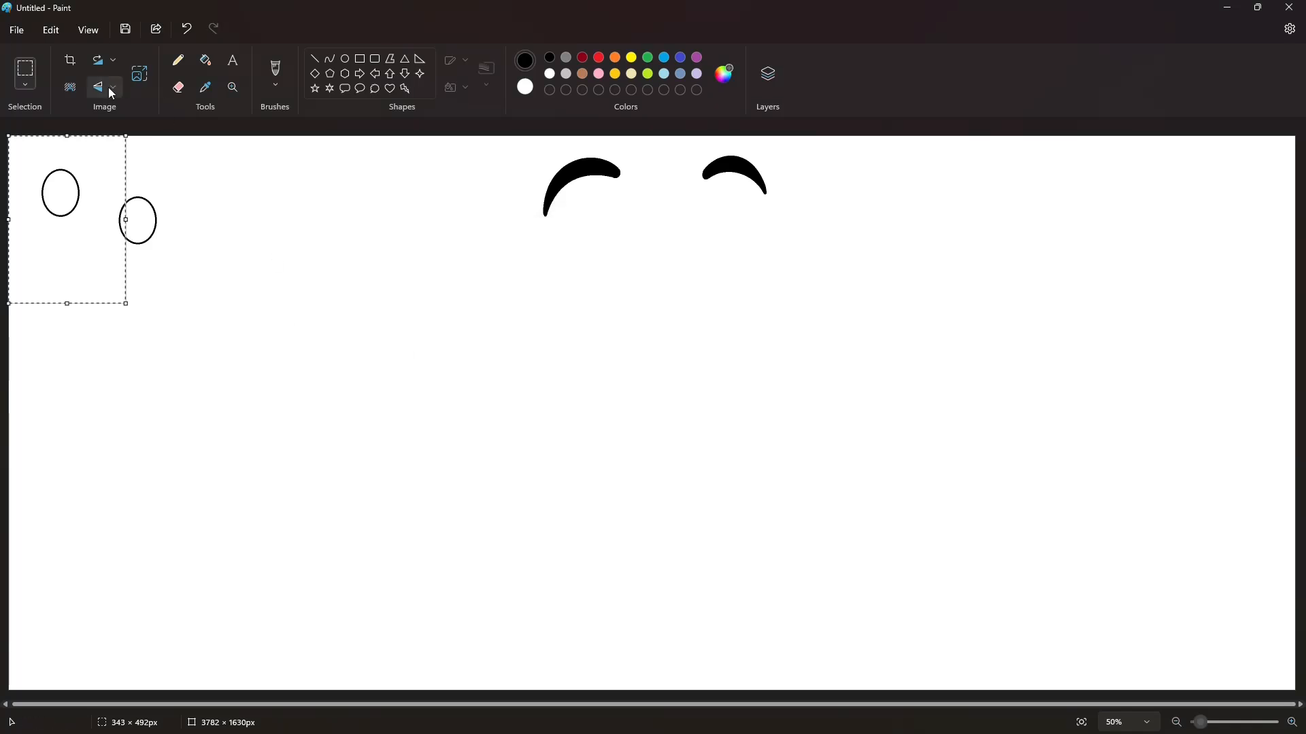
pyautogui.click(139, 74)
pyautogui.click(599, 432)
pyautogui.click(597, 486)
# Step: Try a flipped copy of the skewed oval beneath the left eyebrow, and undo back to the single upright oval
pyautogui.moveTo(24, 141); pyautogui.dragTo(110, 276)
pyautogui.hotkey('ctrl', 'c')
pyautogui.hotkey('ctrl', 'v')
pyautogui.click(99, 88)
pyautogui.moveTo(45, 178); pyautogui.dragTo(598, 243)
pyautogui.hotkey('ctrl', 'z')
pyautogui.hotkey('ctrl', 'z')
pyautogui.hotkey('ctrl', 'z')
pyautogui.hotkey('ctrl', 'z')
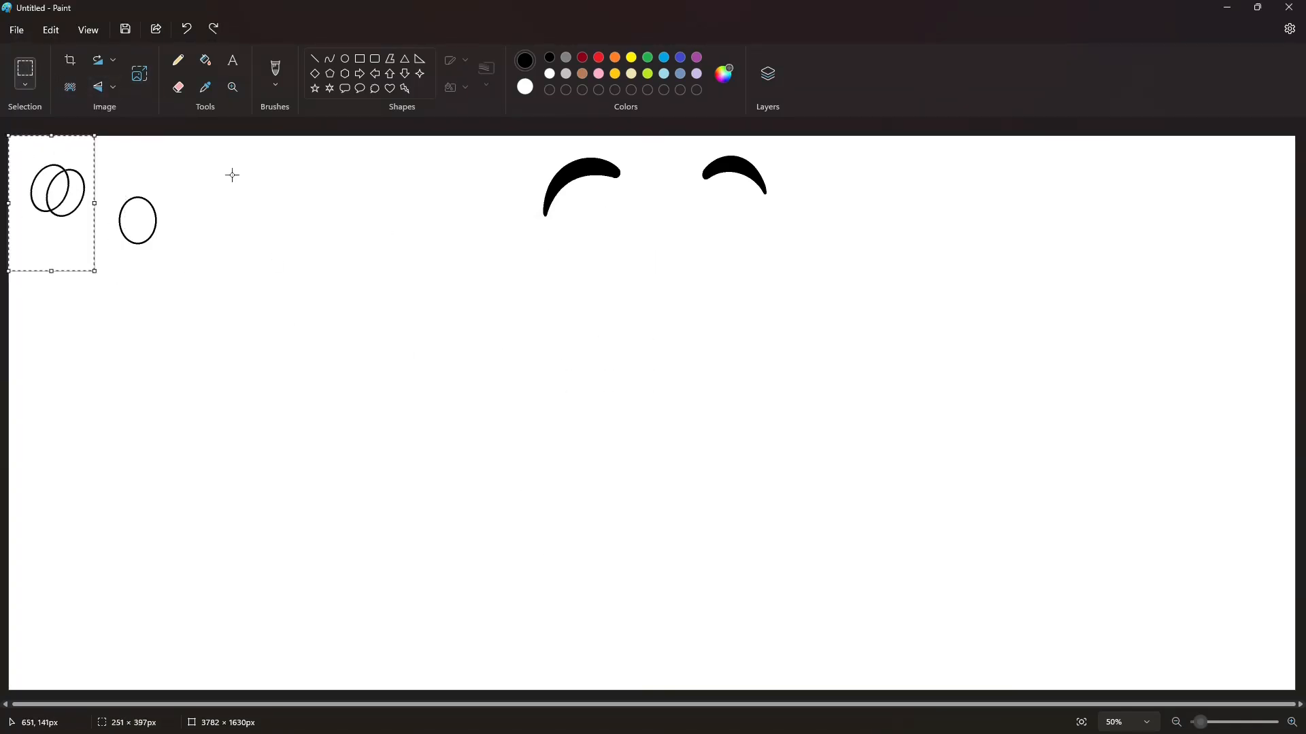
# Step: Paste a fresh copy of the upright oval and skew it 5° horizontally
pyautogui.click(26, 70)
pyautogui.moveTo(77, 149); pyautogui.dragTo(239, 341)
pyautogui.hotkey('ctrl', 'c')
pyautogui.hotkey('ctrl', 'v')
pyautogui.click(139, 73)
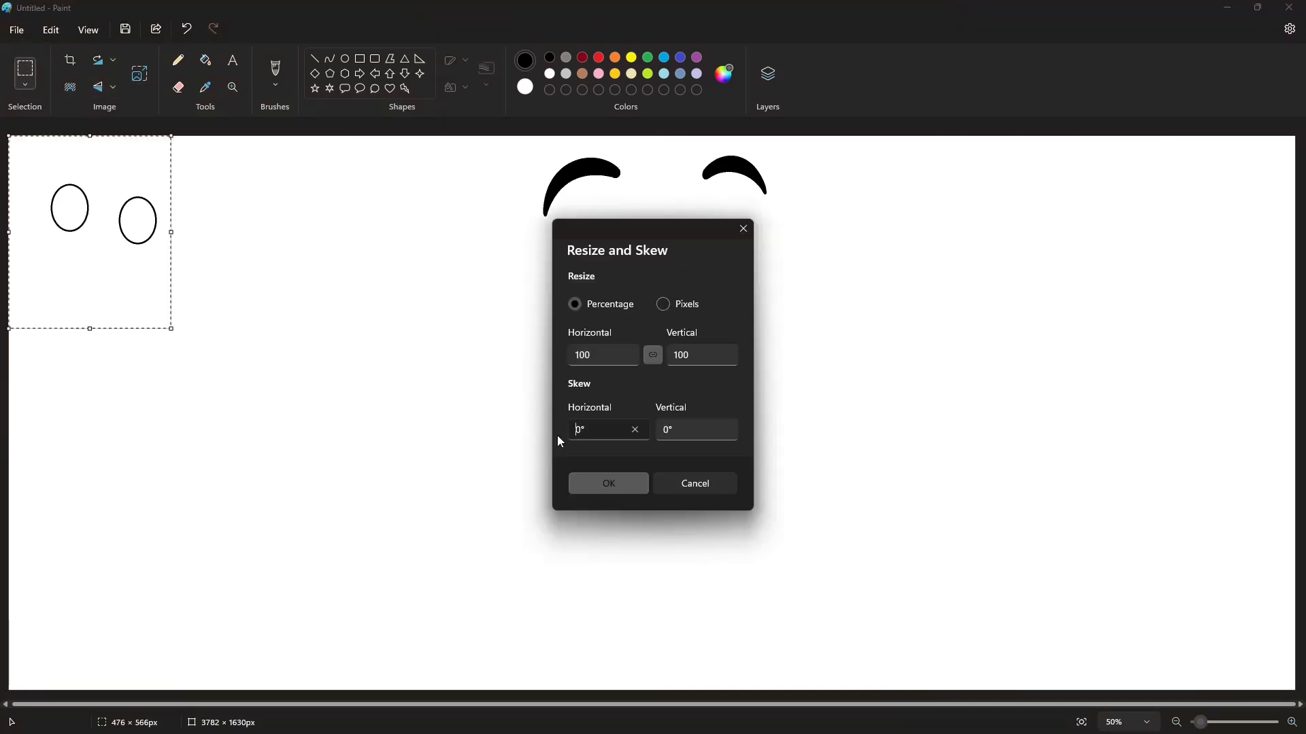
pyautogui.click(578, 430)
pyautogui.write('5')
pyautogui.click(601, 485)
# Step: Try a flipped copy of the 5° skewed oval beneath the left eyebrow, and remove both skewed ovals
pyautogui.moveTo(27, 142); pyautogui.dragTo(107, 294)
pyautogui.hotkey('ctrl', 'c')
pyautogui.hotkey('ctrl', 'v')
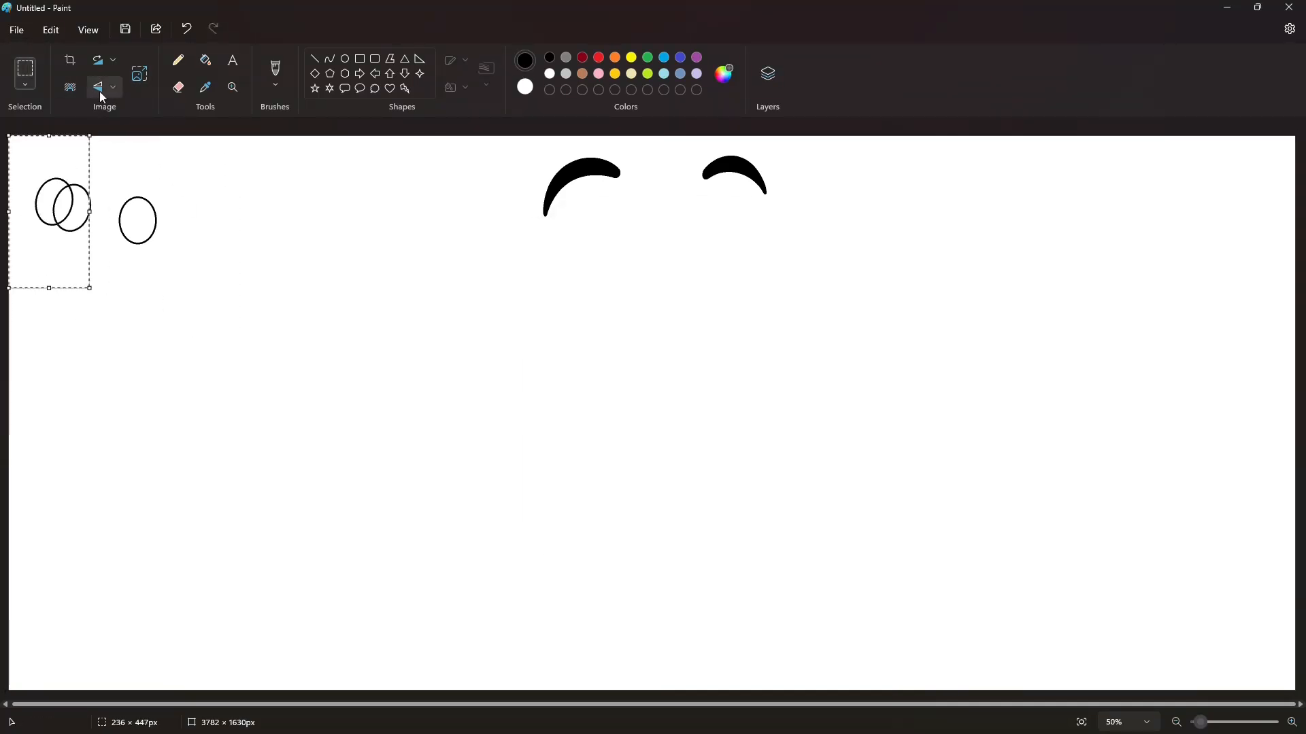
pyautogui.click(99, 88)
pyautogui.moveTo(42, 197); pyautogui.dragTo(603, 251)
pyautogui.hotkey('ctrl', 'z')
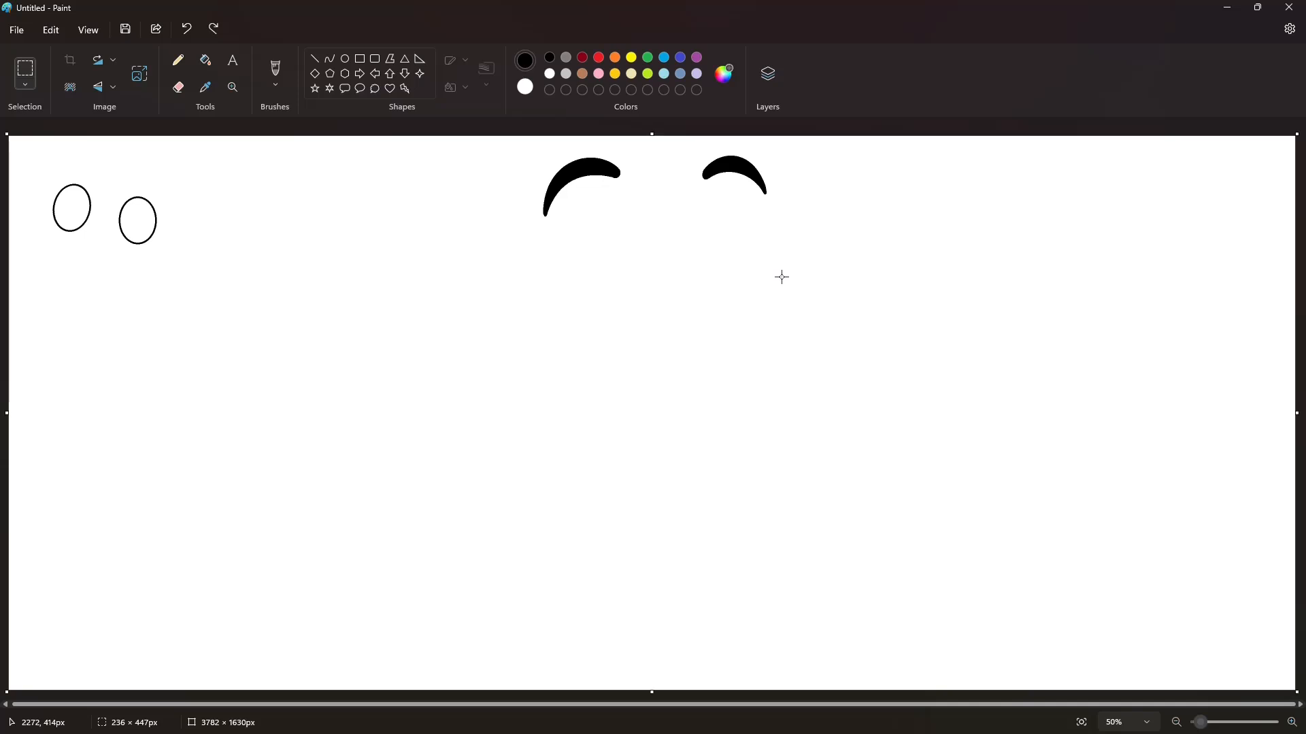
pyautogui.press('Delete')
# Step: Paste another copy of the upright oval in the canvas's upper-left corner and skew it slightly horizontally
pyautogui.moveTo(95, 170); pyautogui.dragTo(231, 320)
pyautogui.hotkey('ctrl', 'c')
pyautogui.hotkey('ctrl', 'v')
pyautogui.click(133, 82)
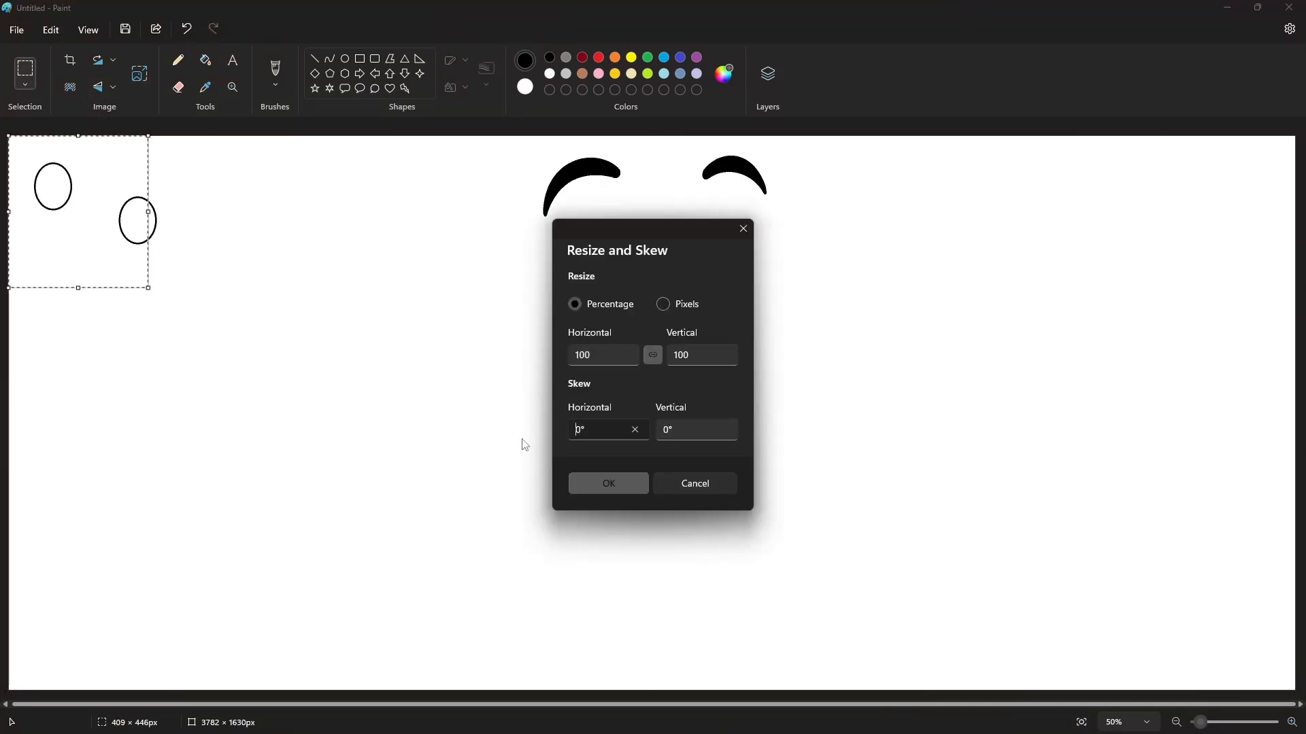
pyautogui.click(639, 434)
pyautogui.click(612, 484)
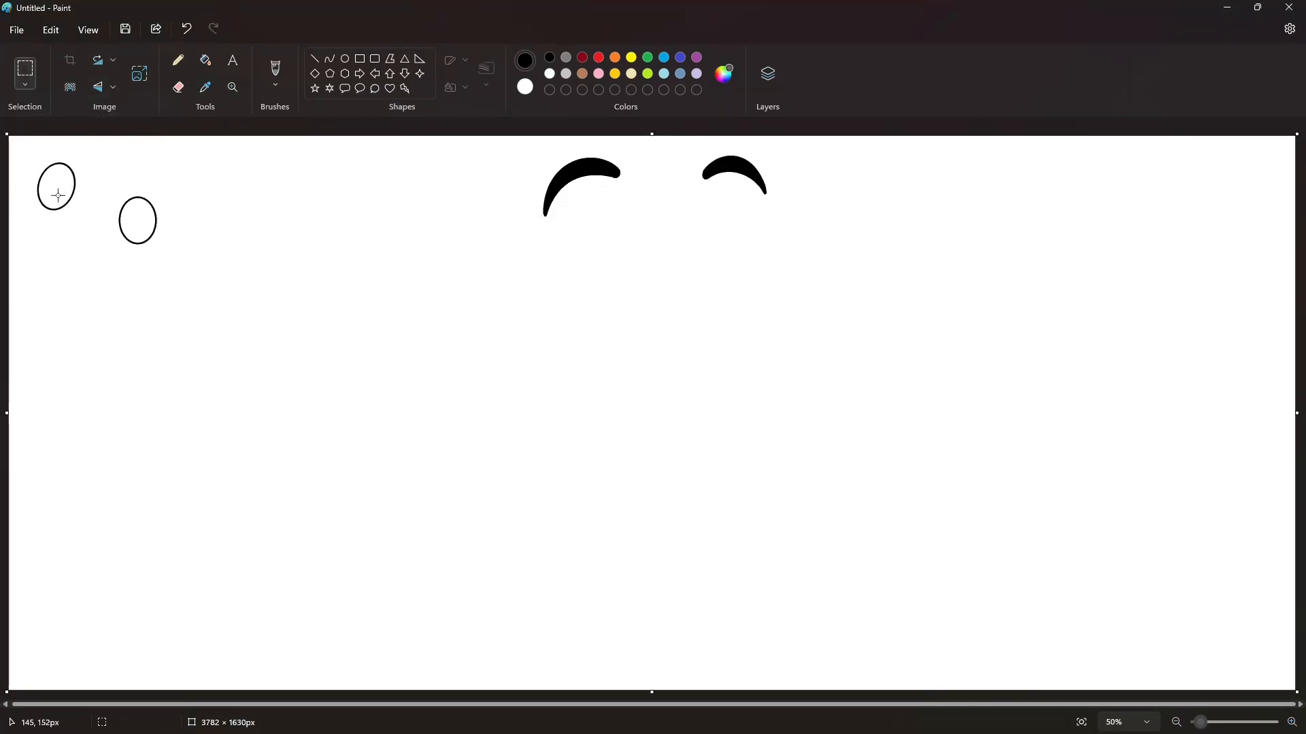
# Step: Copy the skewed oval, flip the copy horizontally, and place it beneath the left eyebrow as the left eye
pyautogui.moveTo(25, 151); pyautogui.dragTo(92, 259)
pyautogui.hotkey('ctrl', 'c')
pyautogui.hotkey('ctrl', 'v')
pyautogui.moveTo(43, 176); pyautogui.dragTo(605, 256)
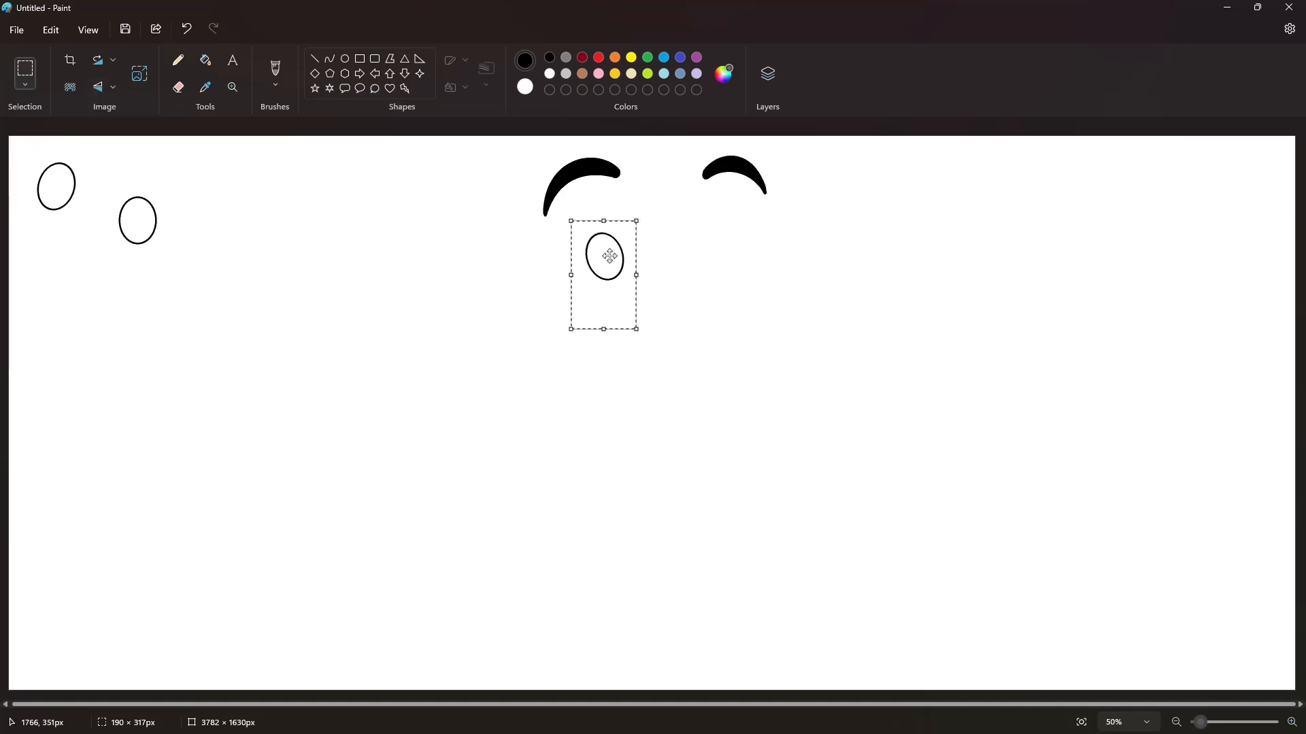
pyautogui.click(769, 264)
# Step: Draw a slightly smaller oval outline, place it beside the spare ovals at upper left, and paste a copy of it
pyautogui.click(345, 59)
pyautogui.moveTo(725, 220)
pyautogui.mouseDown()
pyautogui.moveTo(758, 262)
pyautogui.moveTo(245, 256)
pyautogui.mouseUp()
pyautogui.click(25, 69)
pyautogui.moveTo(180, 190); pyautogui.dragTo(320, 357)
pyautogui.hotkey('ctrl', 'c')
pyautogui.hotkey('ctrl', 'v')
# Step: Move the pasted smaller oval to the blank area below the spare ovals and skew it 5° horizontally
pyautogui.click(139, 75)
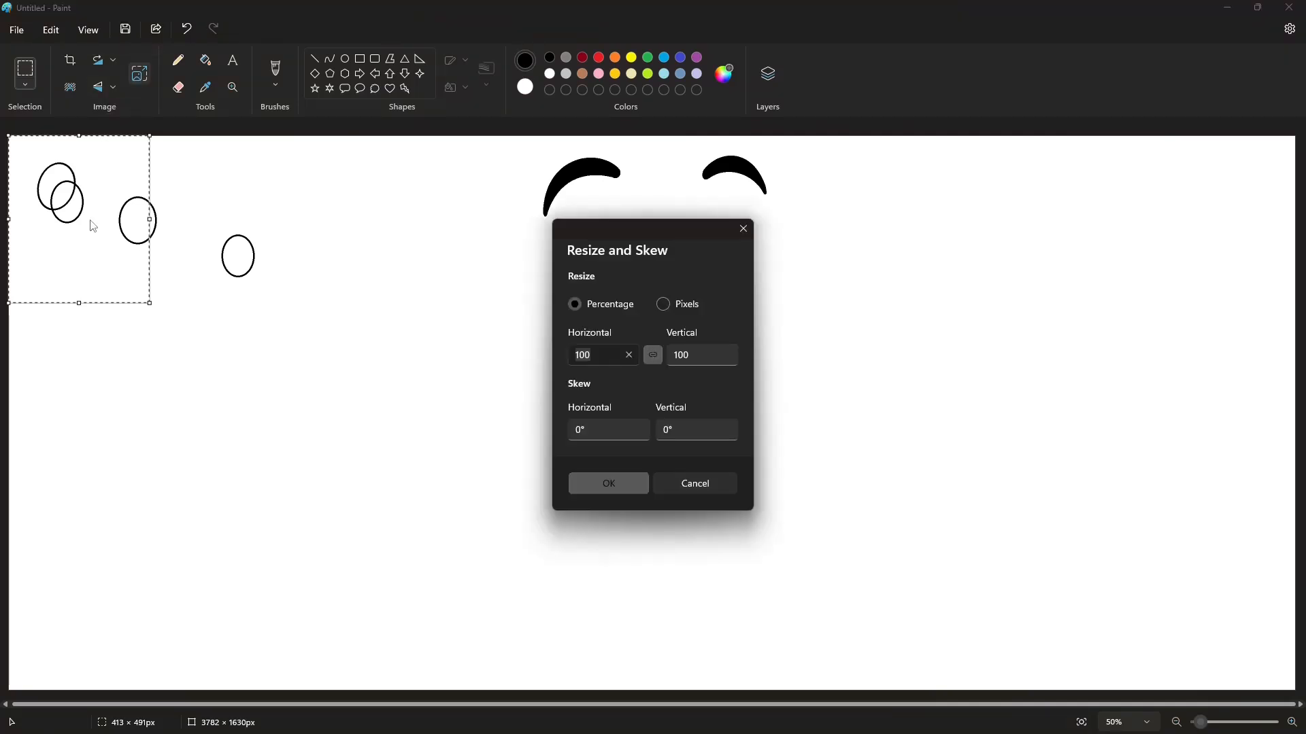
pyautogui.click(742, 228)
pyautogui.moveTo(67, 202); pyautogui.dragTo(81, 368)
pyautogui.click(140, 77)
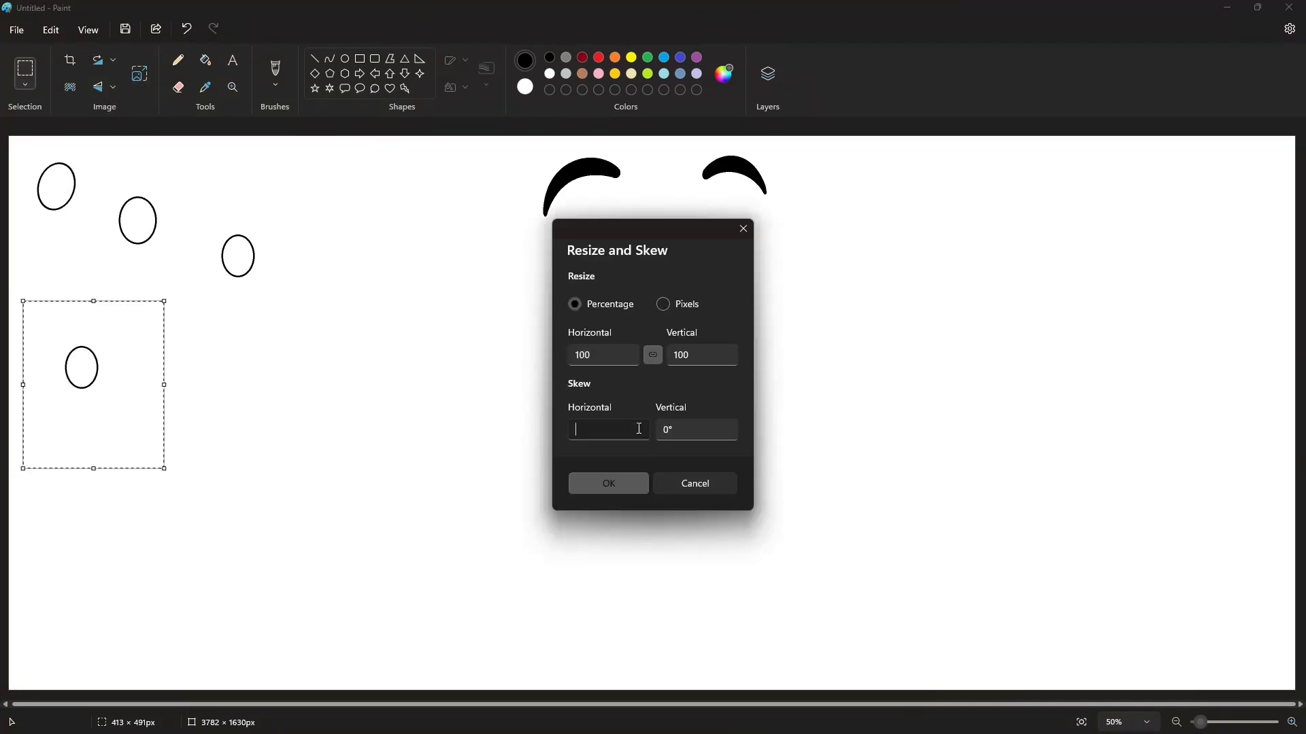
pyautogui.click(639, 476)
pyautogui.click(609, 429)
pyautogui.write('5')
pyautogui.click(612, 481)
pyautogui.click(263, 344)
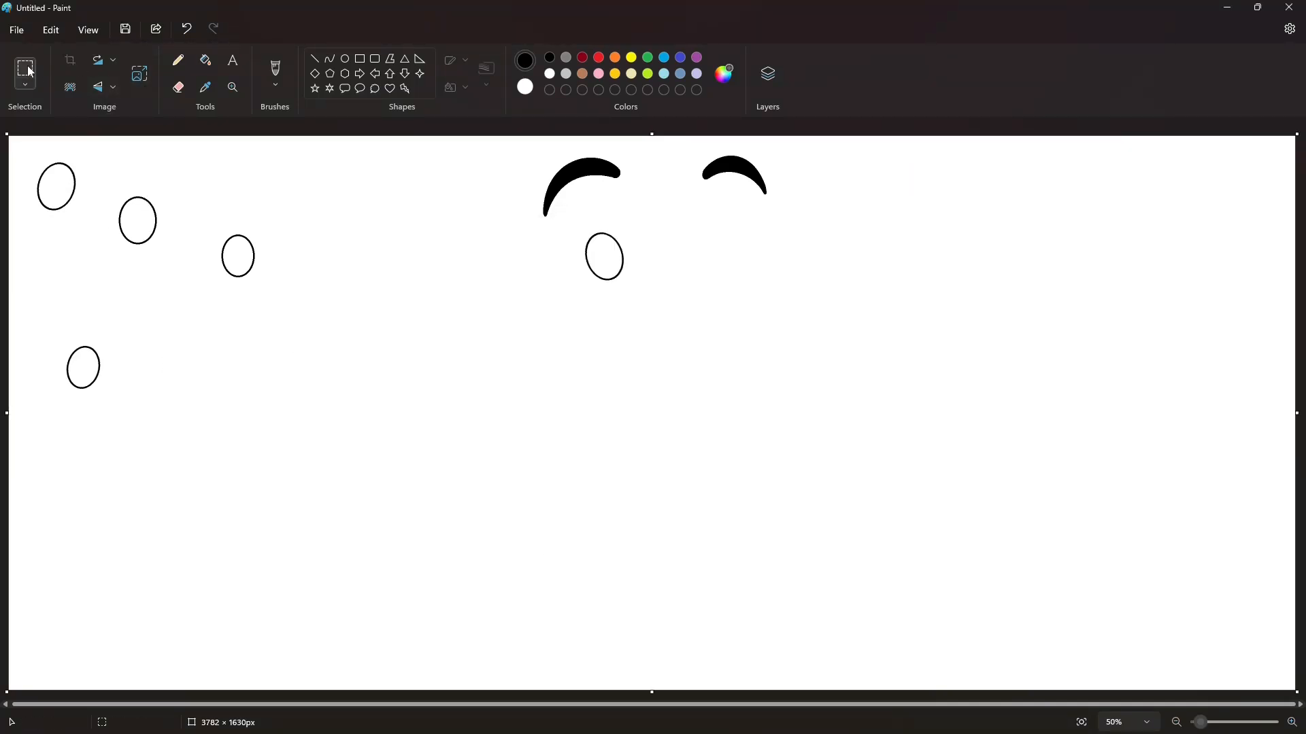
# Step: Copy the smaller skewed oval, flip the copy horizontally, and place it beneath the right eyebrow as the right eye
pyautogui.moveTo(34, 275); pyautogui.dragTo(173, 520)
pyautogui.hotkey('ctrl', 'c')
pyautogui.hotkey('ctrl', 'v')
pyautogui.click(104, 90)
pyautogui.click(111, 125)
pyautogui.moveTo(109, 235); pyautogui.dragTo(752, 247)
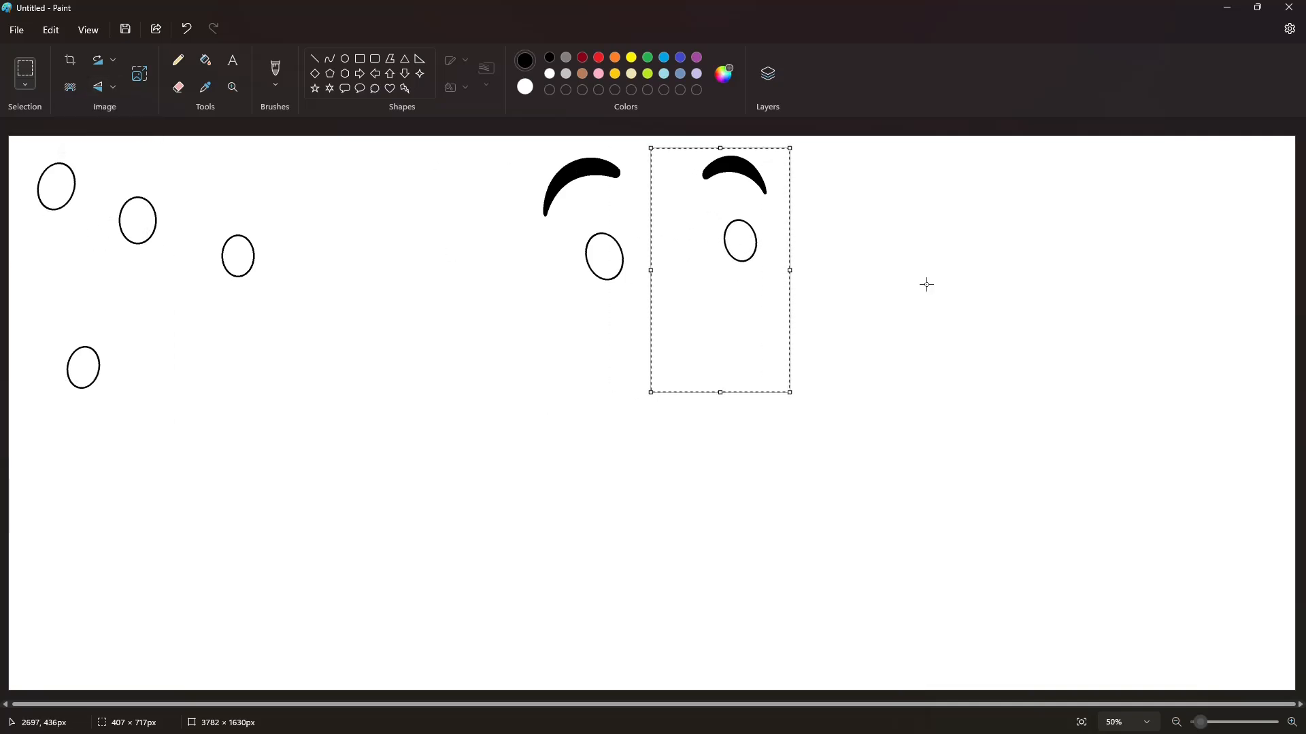
# Step: Fill both eyes beneath the eyebrows and the four spare ovals with black
pyautogui.click(926, 284)
pyautogui.click(206, 60)
pyautogui.click(604, 257)
pyautogui.click(748, 242)
pyautogui.click(238, 256)
pyautogui.click(56, 186)
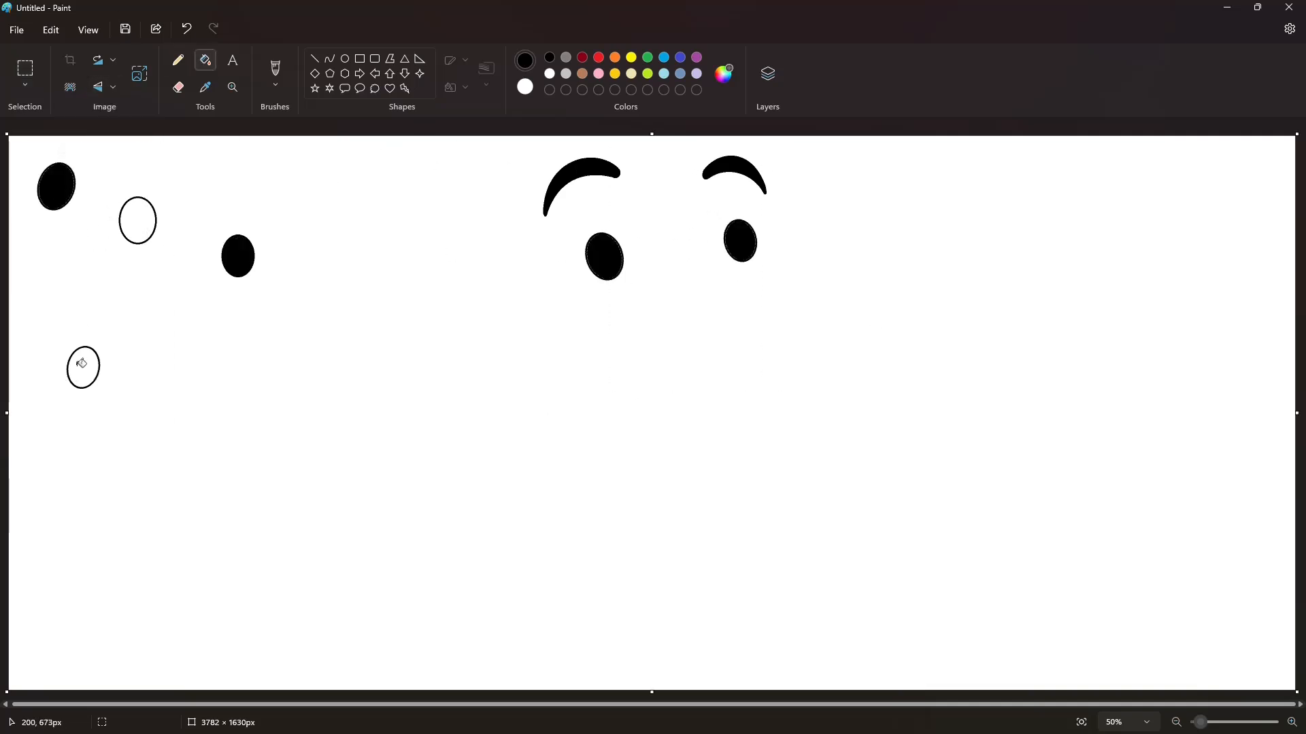
pyautogui.click(82, 367)
pyautogui.click(137, 221)
# Step: Erase the spare ovals by filling them with white and covering their leftover outlines with a solid white rectangle
pyautogui.click(550, 73)
pyautogui.click(239, 256)
pyautogui.click(138, 221)
pyautogui.click(57, 186)
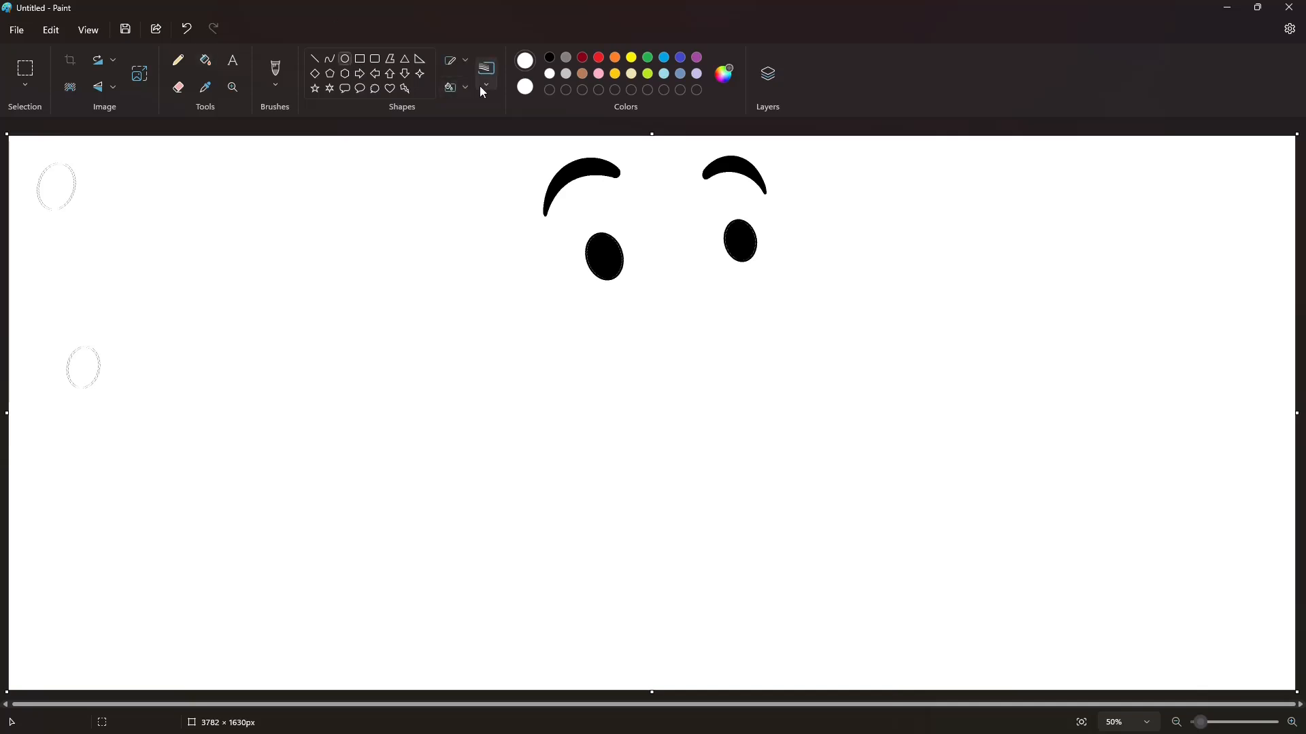
pyautogui.click(359, 58)
pyautogui.click(456, 87)
pyautogui.click(450, 148)
pyautogui.moveTo(168, 434); pyautogui.dragTo(4, 96)
pyautogui.click(331, 202)
# Step: Draw the moustache's wavy upper edge beneath the eyes with black curves, dipping at the centre and curling at both outer tips
pyautogui.click(330, 58)
pyautogui.click(549, 57)
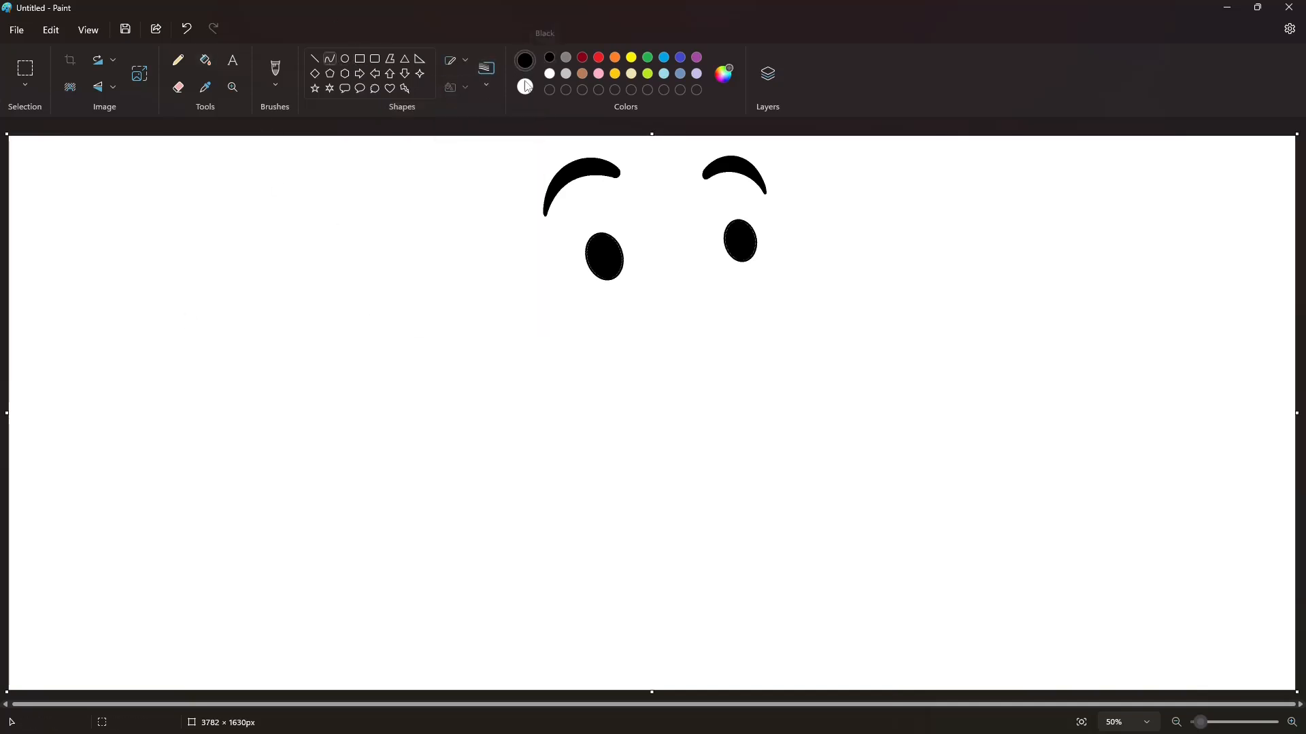
pyautogui.moveTo(702, 322); pyautogui.dragTo(556, 335)
pyautogui.moveTo(646, 300); pyautogui.dragTo(662, 278)
pyautogui.moveTo(630, 281); pyautogui.dragTo(624, 283)
pyautogui.click(794, 357)
pyautogui.moveTo(555, 336)
pyautogui.mouseDown()
pyautogui.moveTo(502, 319)
pyautogui.moveTo(498, 341)
pyautogui.moveTo(504, 319)
pyautogui.moveTo(528, 357)
pyautogui.moveTo(496, 347)
pyautogui.mouseUp()
pyautogui.hotkey('ctrl', 'z')
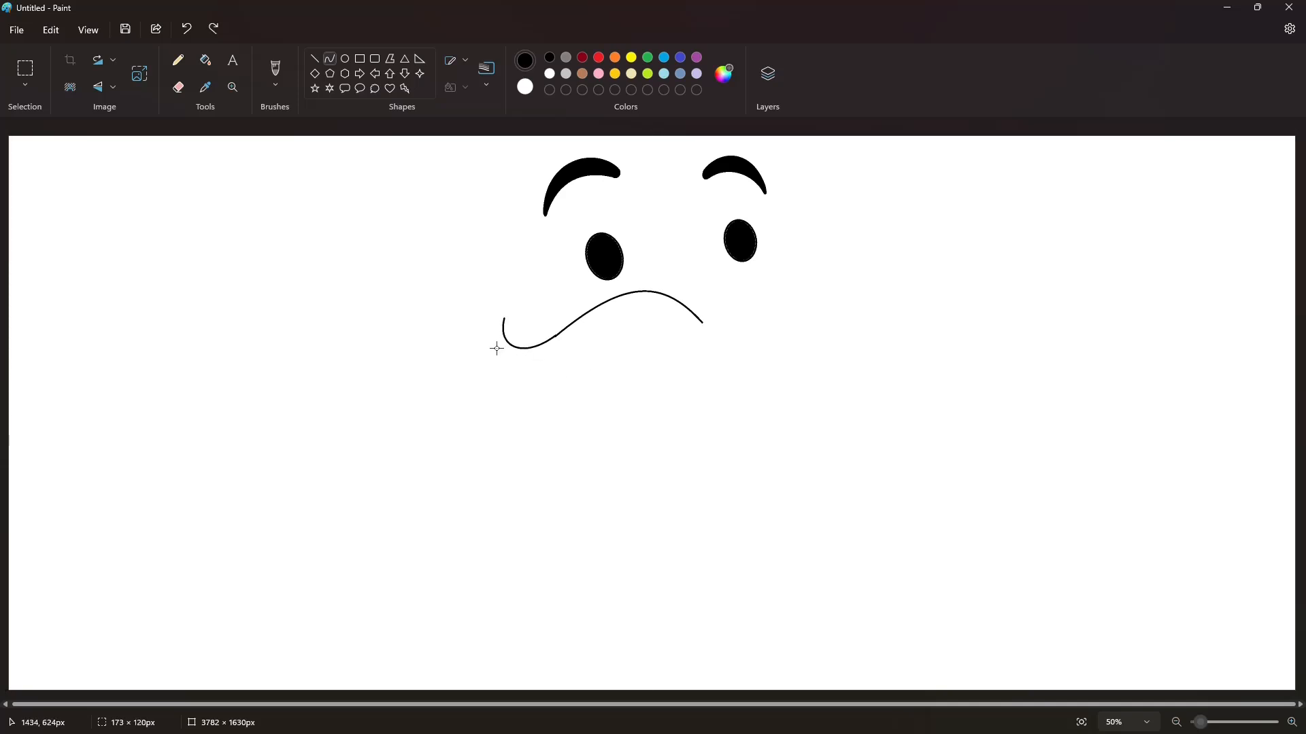
pyautogui.click(613, 357)
pyautogui.hotkey('ctrl', 'z')
pyautogui.moveTo(702, 322); pyautogui.dragTo(787, 295)
pyautogui.moveTo(744, 307)
pyautogui.mouseDown()
pyautogui.moveTo(738, 263)
pyautogui.moveTo(807, 283)
pyautogui.moveTo(814, 304)
pyautogui.mouseUp()
# Step: Draw the rounded lower edge of the moustache's left half from just below the centre dip around to the left curled tip
pyautogui.moveTo(712, 360); pyautogui.dragTo(542, 439)
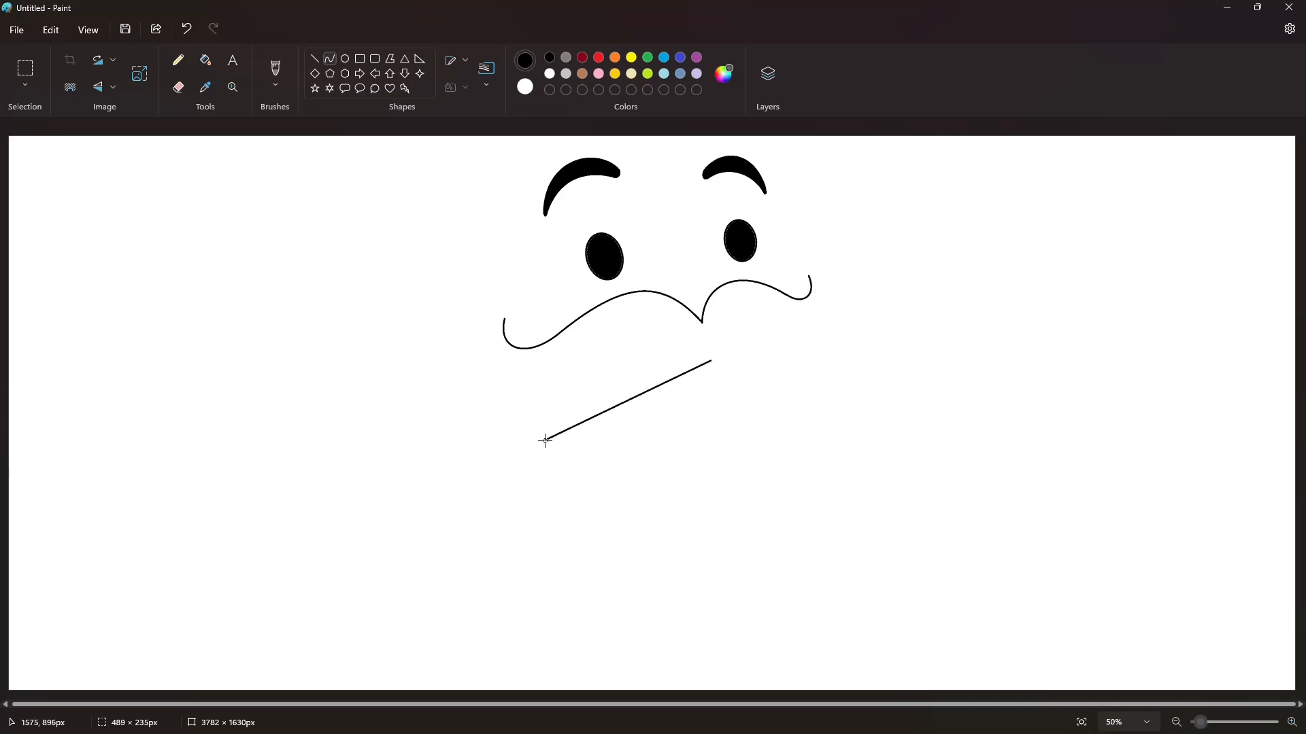
pyautogui.moveTo(688, 388)
pyautogui.mouseDown()
pyautogui.moveTo(712, 414)
pyautogui.moveTo(633, 480)
pyautogui.mouseUp()
pyautogui.moveTo(544, 441)
pyautogui.mouseDown()
pyautogui.moveTo(503, 321)
pyautogui.moveTo(466, 349)
pyautogui.mouseUp()
pyautogui.click(640, 385)
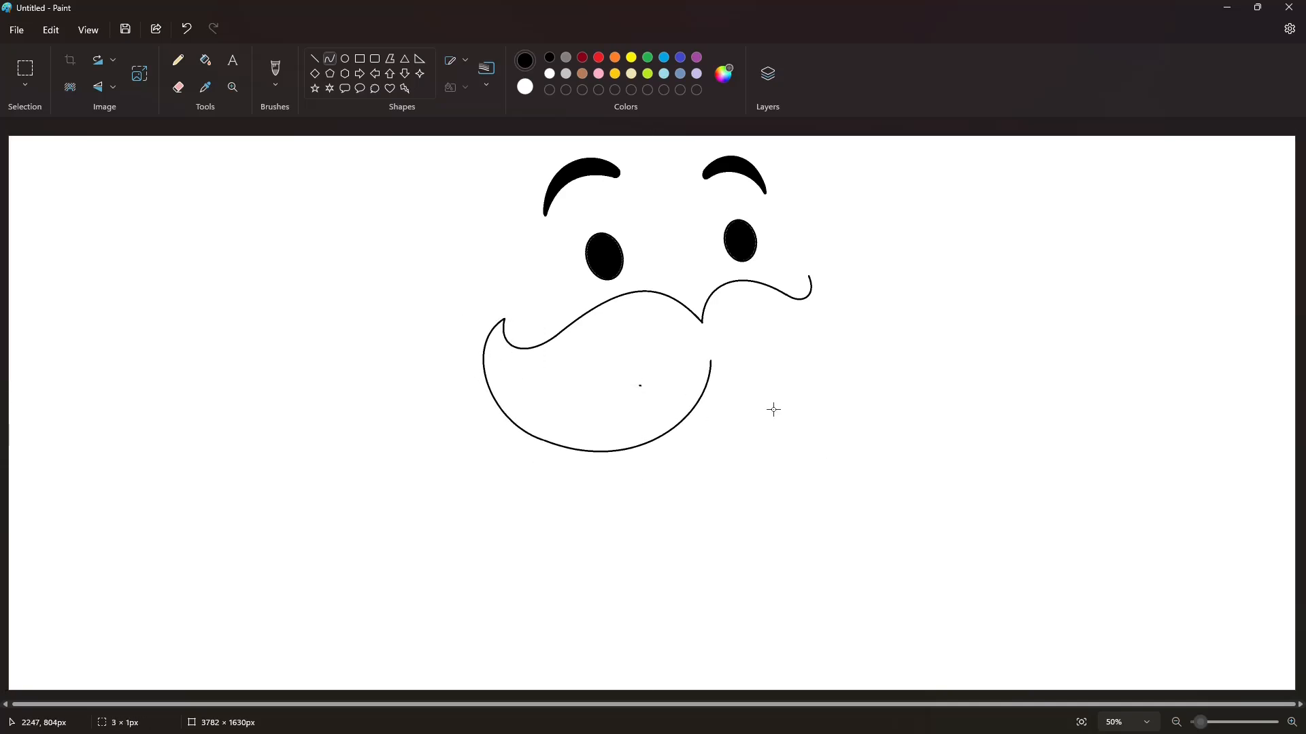
pyautogui.hotkey('ctrl', 'z')
pyautogui.hotkey('ctrl', 'z')
pyautogui.moveTo(542, 440); pyautogui.dragTo(465, 343)
pyautogui.click(619, 429)
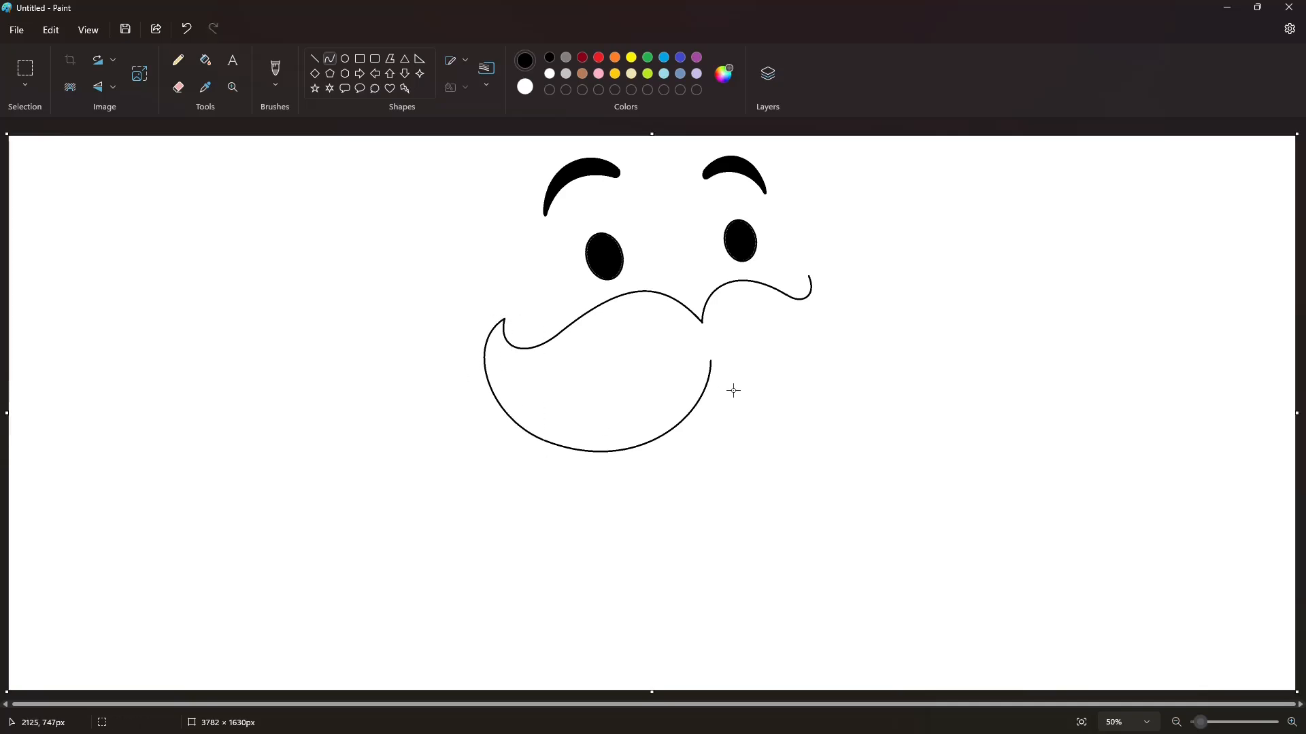
# Step: Draw the rounded lower edge of the moustache's right half from the centre to the right curled tip
pyautogui.moveTo(711, 361); pyautogui.dragTo(810, 275)
pyautogui.moveTo(775, 324)
pyautogui.mouseDown()
pyautogui.moveTo(875, 376)
pyautogui.moveTo(885, 355)
pyautogui.mouseUp()
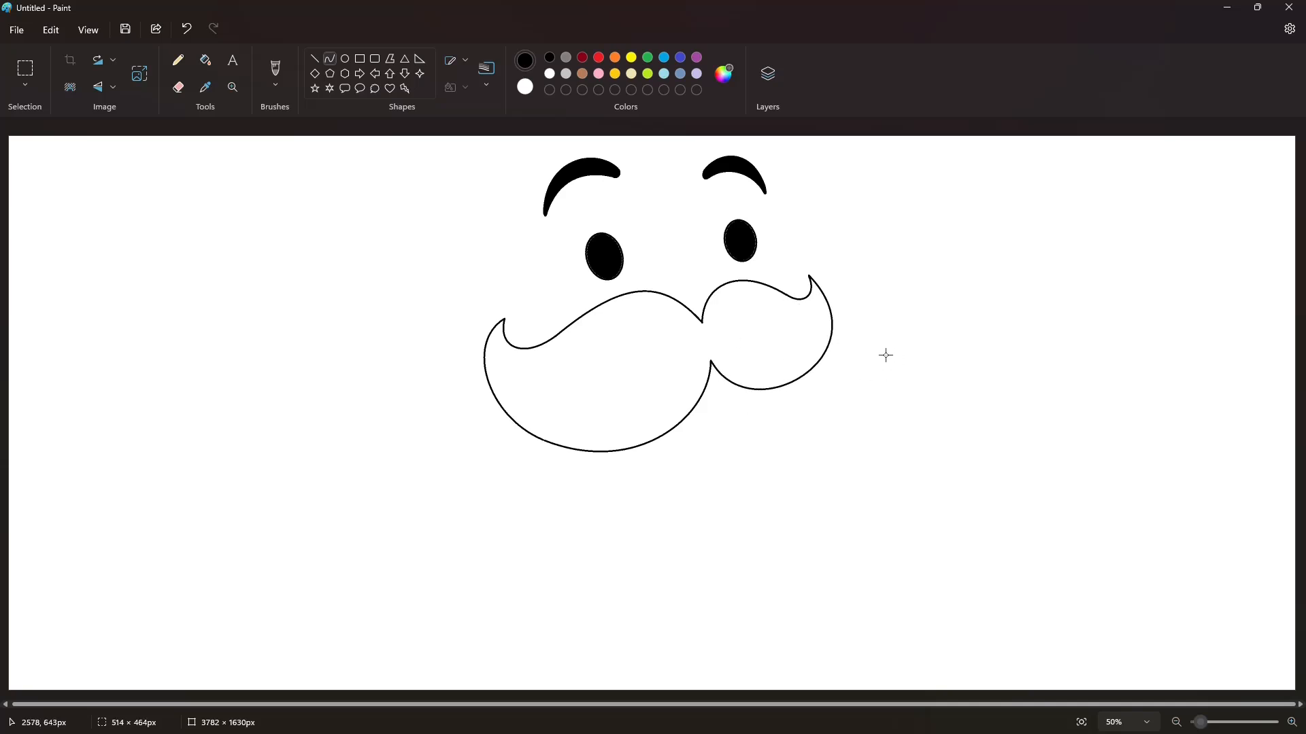
pyautogui.hotkey('ctrl', 'z')
pyautogui.moveTo(711, 361); pyautogui.dragTo(810, 275)
pyautogui.moveTo(772, 321); pyautogui.dragTo(881, 348)
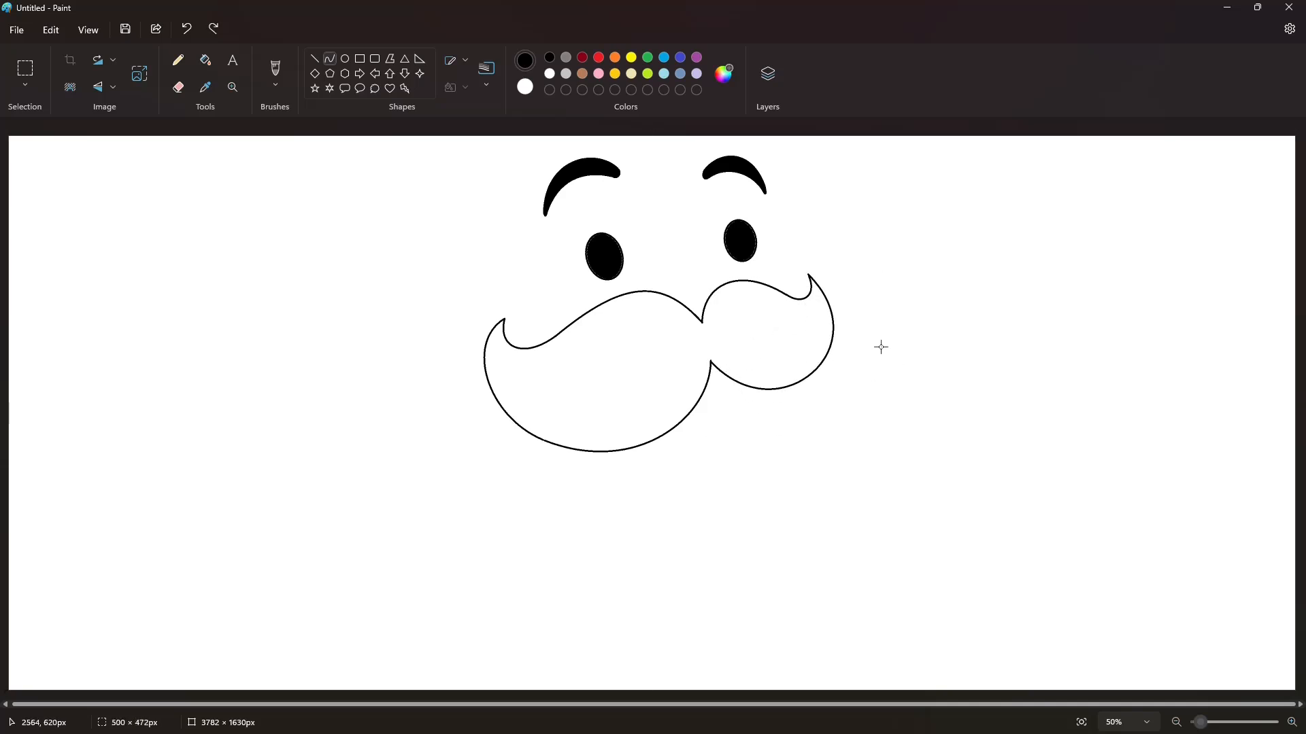
# Step: Fill the moustache with black and smooth the lower-left edge with a short black line
pyautogui.click(205, 60)
pyautogui.click(655, 372)
pyautogui.scroll(2, 673, 459)
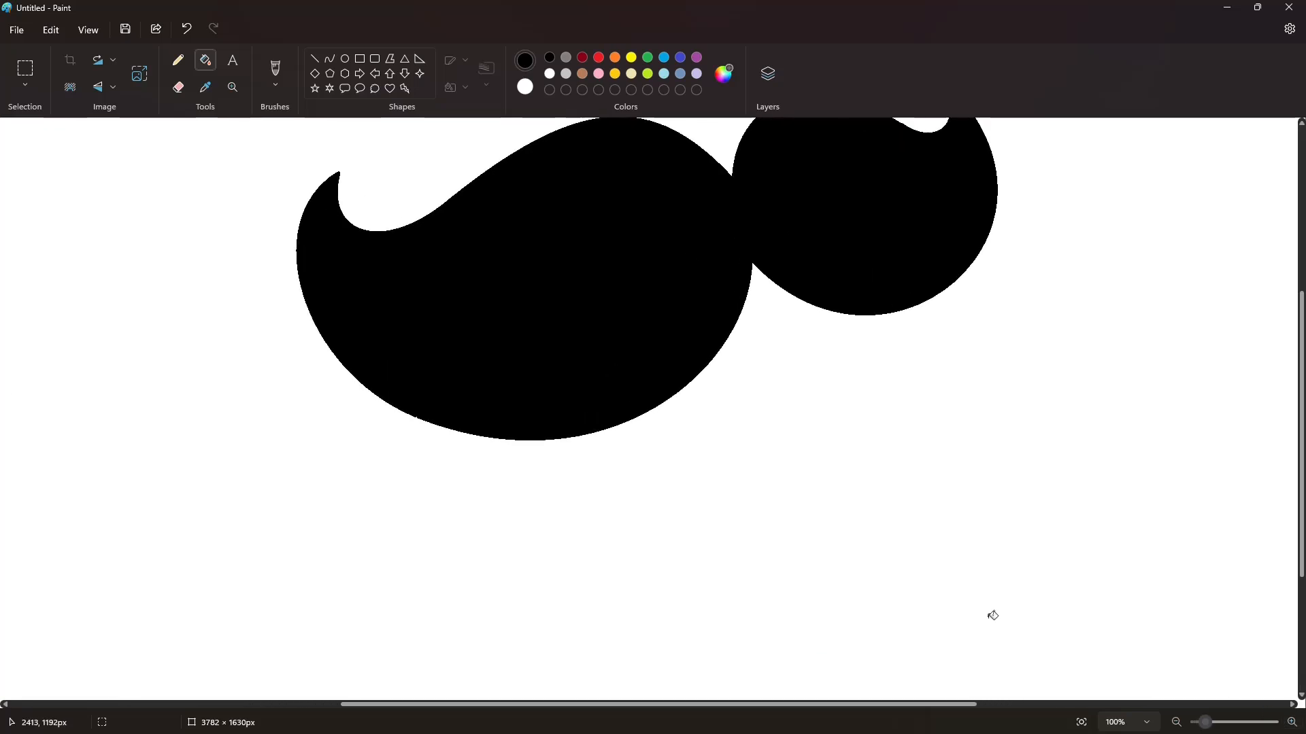
pyautogui.scroll(2, 993, 615)
pyautogui.click(314, 59)
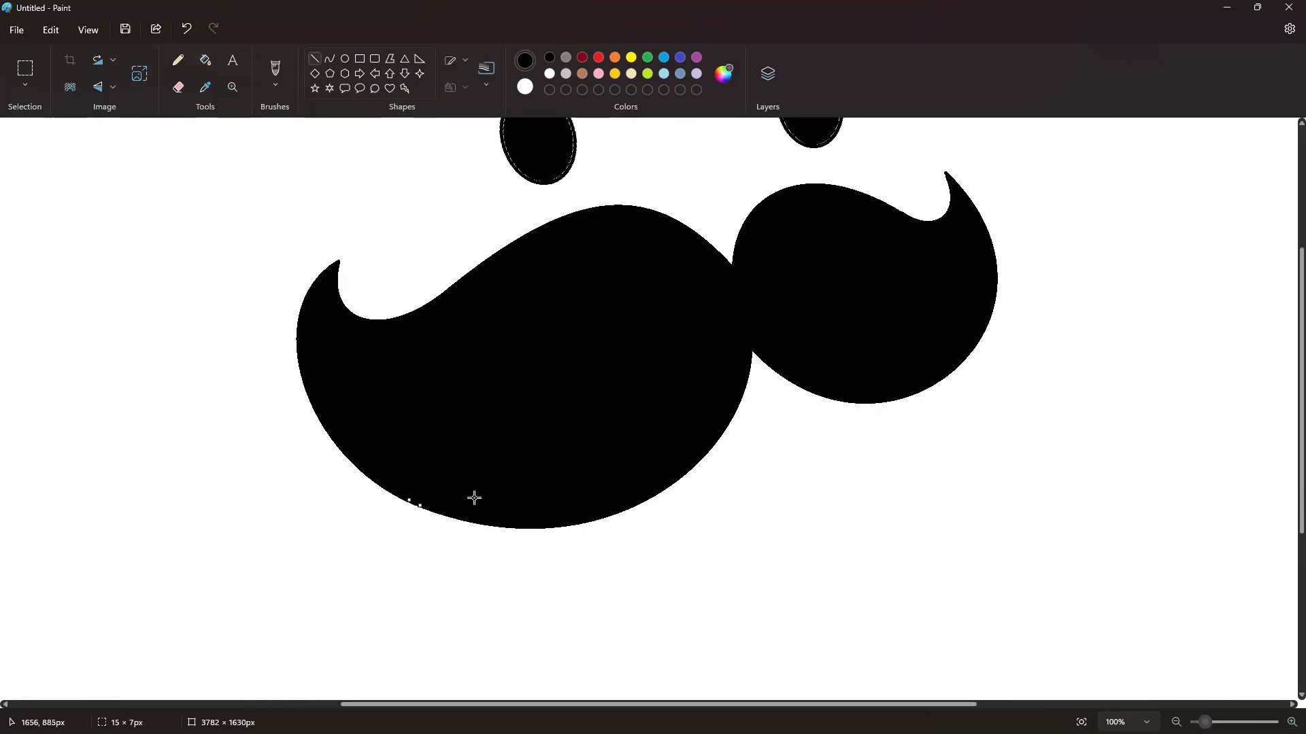
pyautogui.scroll(-2, 1122, 623)
# Step: Draw brown guide lines below the moustache, forming a wide V with a wide inverted V beneath it
pyautogui.click(583, 74)
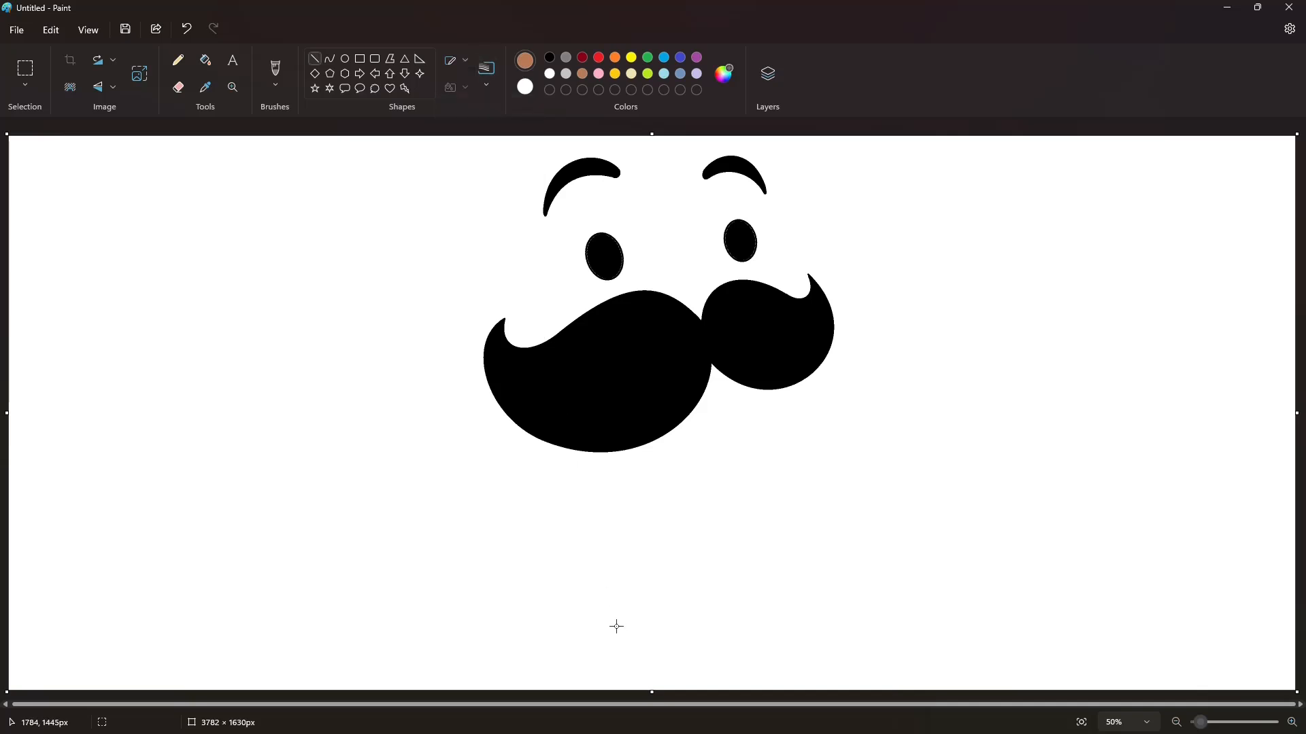
pyautogui.moveTo(644, 599); pyautogui.dragTo(409, 653)
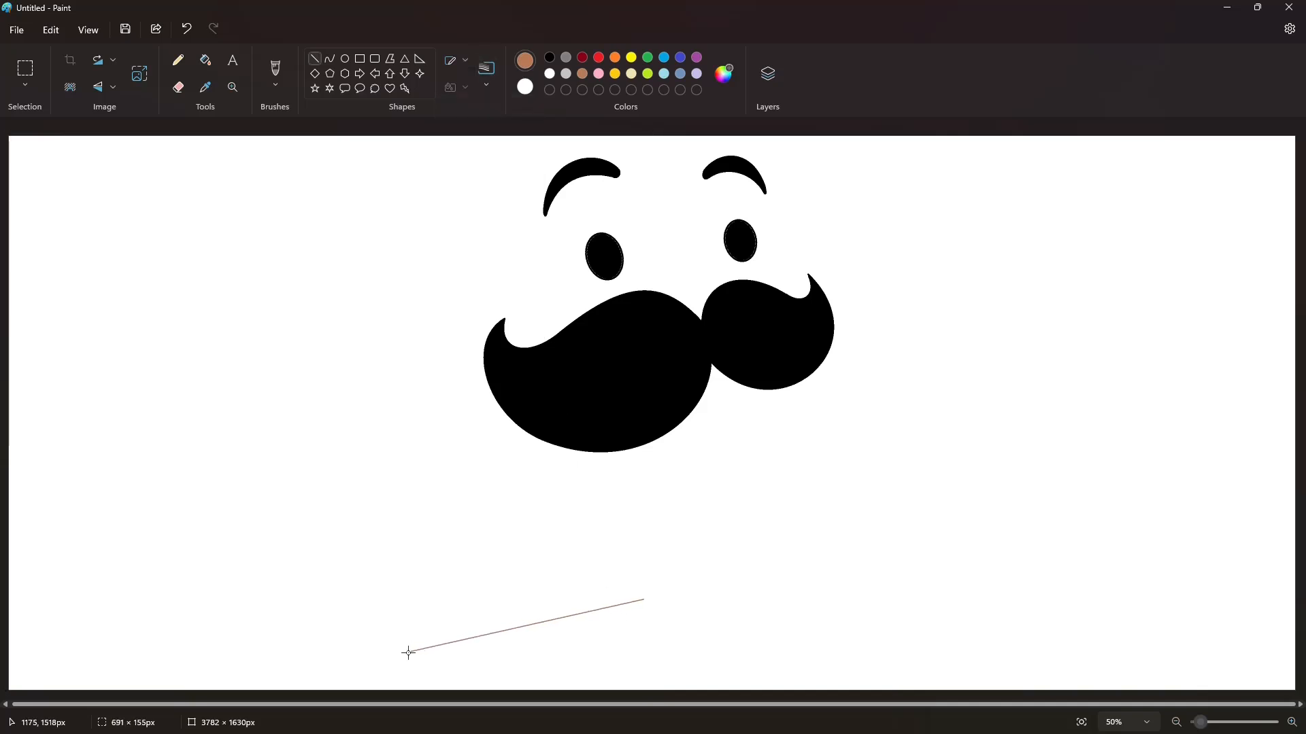
pyautogui.moveTo(644, 513)
pyautogui.mouseDown()
pyautogui.moveTo(356, 452)
pyautogui.moveTo(928, 457)
pyautogui.mouseUp()
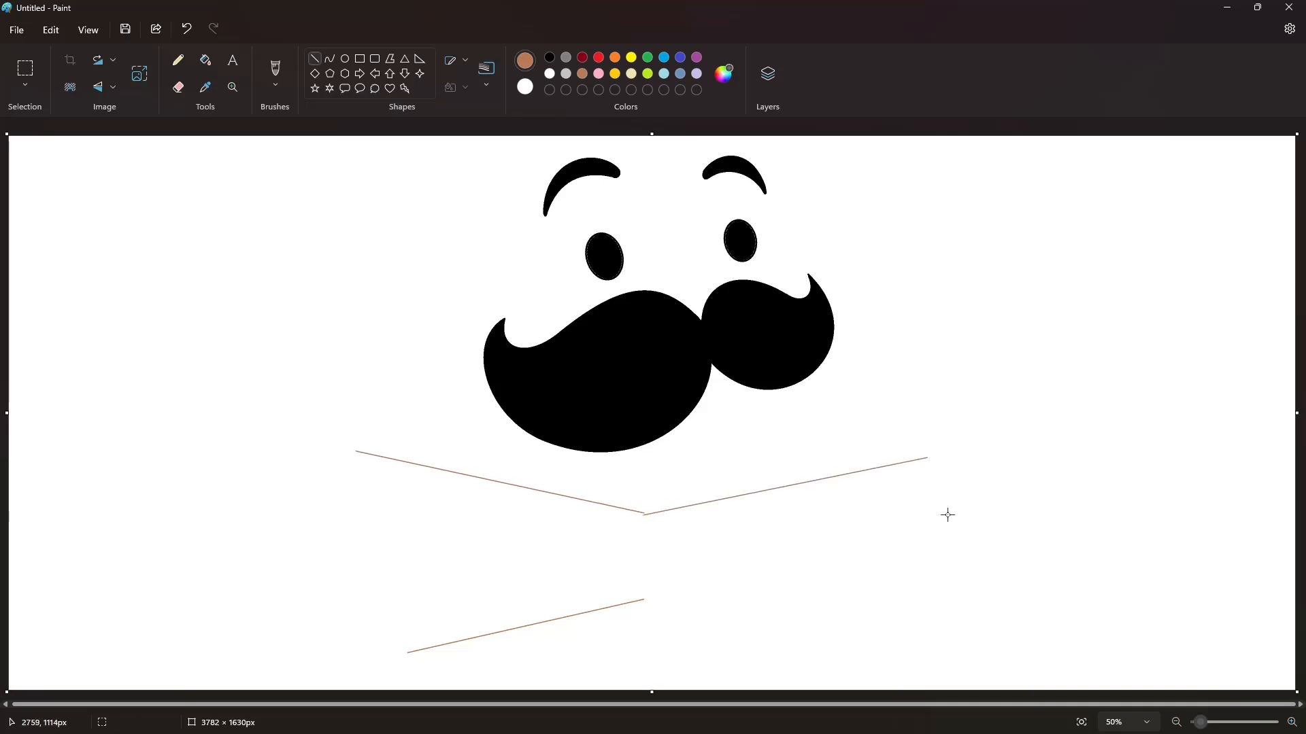
pyautogui.hotkey('ctrl', 'z')
pyautogui.hotkey('ctrl', 'z')
pyautogui.moveTo(644, 515); pyautogui.dragTo(921, 453)
pyautogui.click(1020, 484)
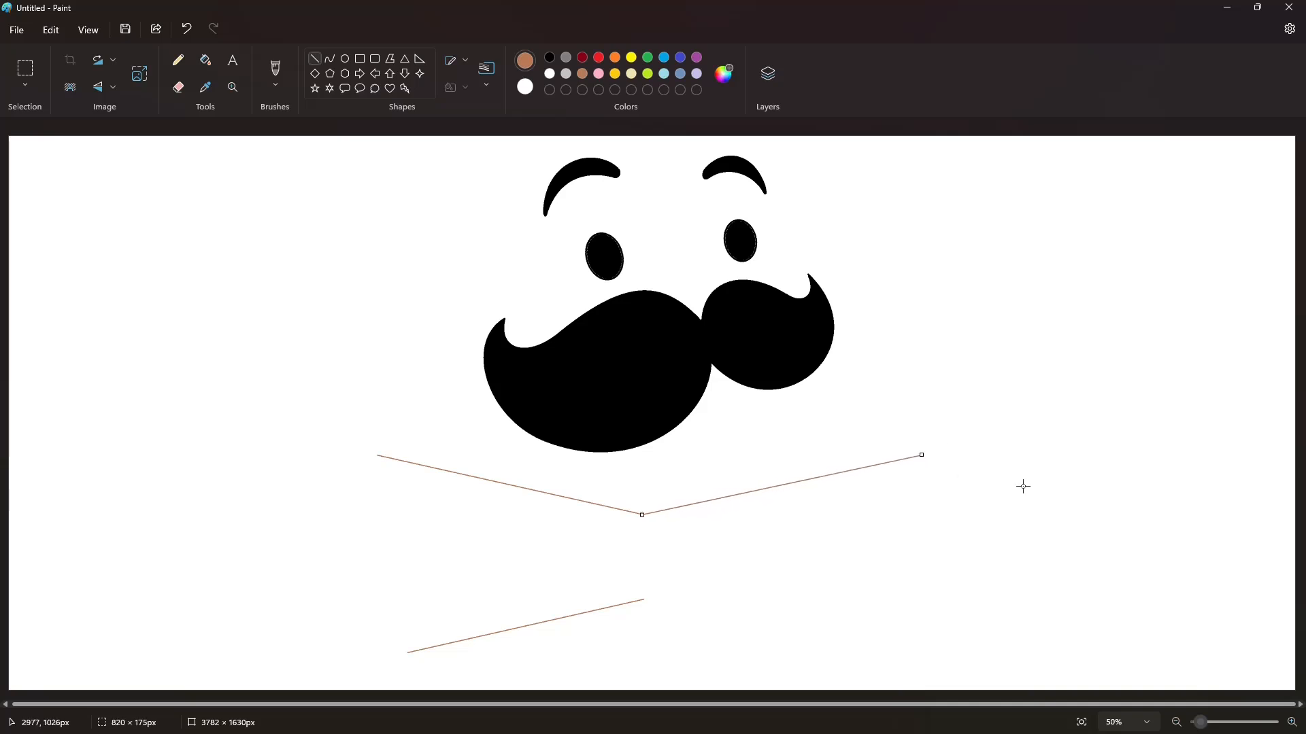
pyautogui.moveTo(644, 600); pyautogui.dragTo(898, 656)
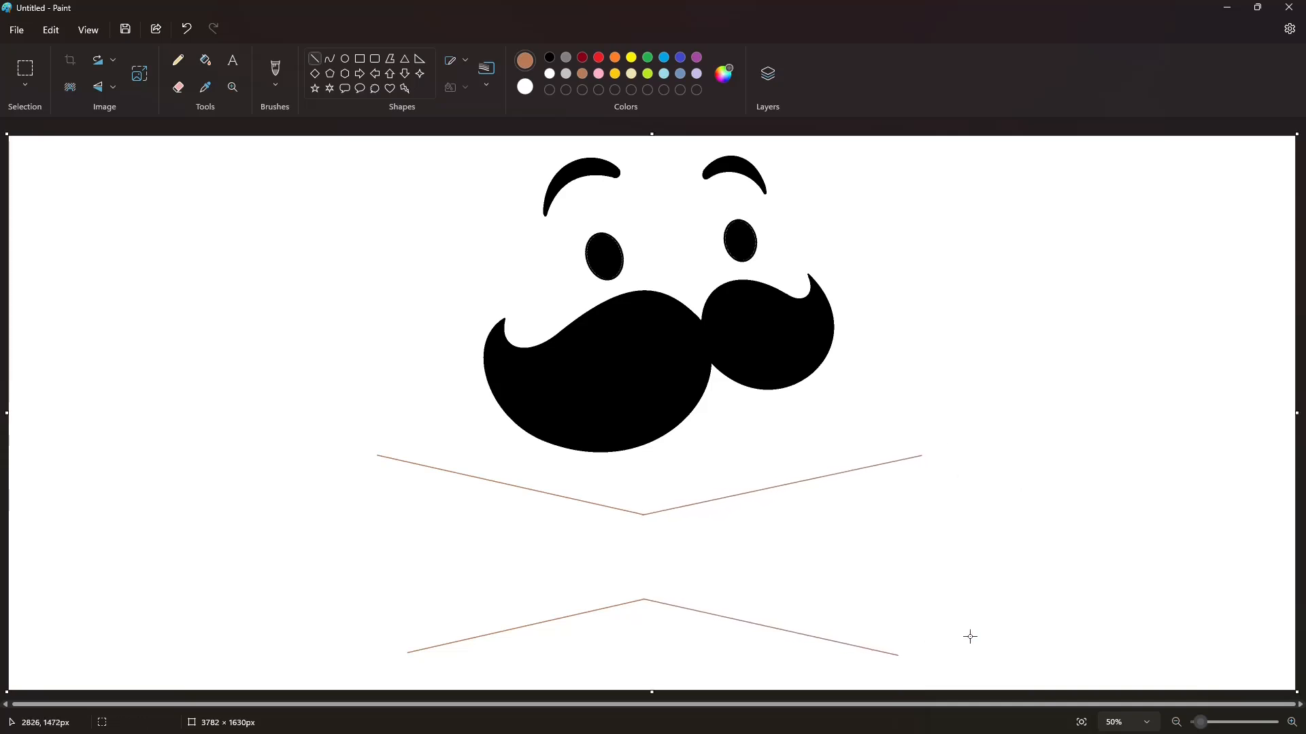
# Step: Draw two black vertical lines across the left guides for the letter P's stem, and curve the bowl's outer top corner
pyautogui.click(549, 57)
pyautogui.moveTo(471, 475); pyautogui.dragTo(472, 655)
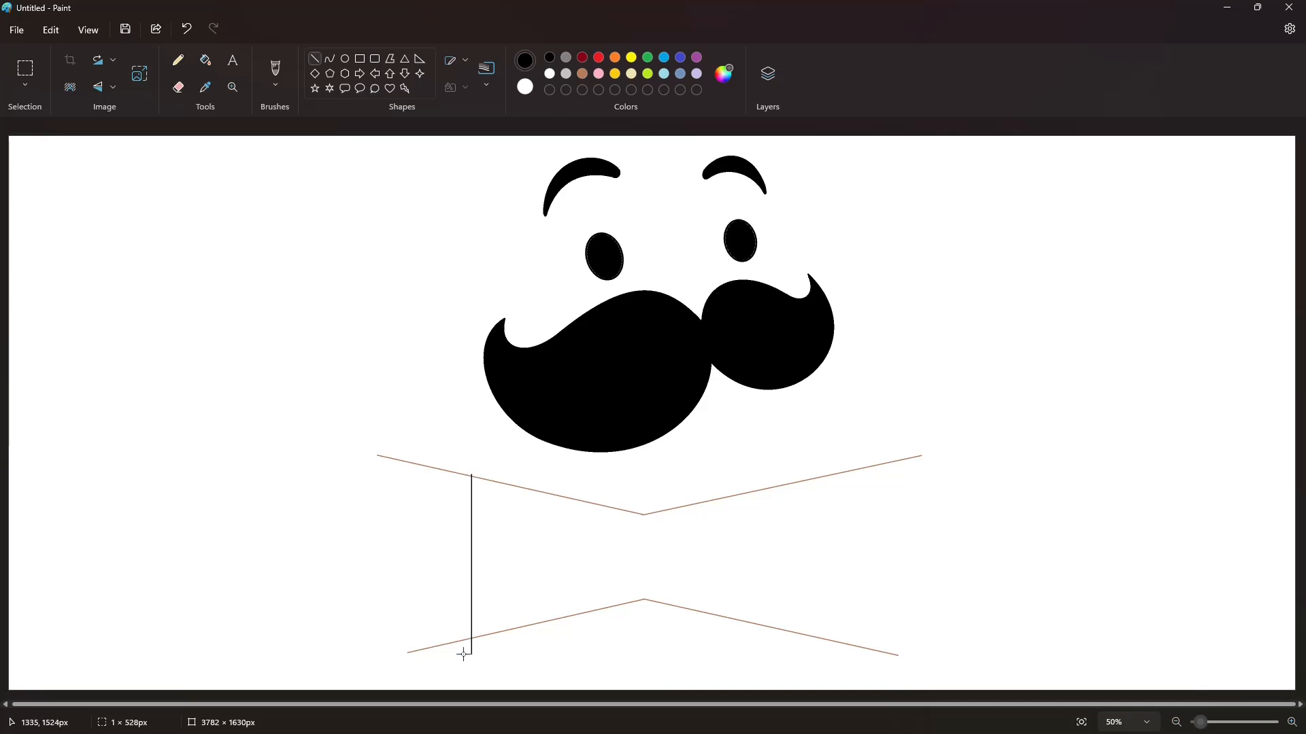
pyautogui.moveTo(490, 495); pyautogui.dragTo(490, 647)
pyautogui.moveTo(501, 488); pyautogui.dragTo(516, 507)
pyautogui.click(514, 488)
pyautogui.click(514, 488)
pyautogui.click(567, 503)
# Step: Draw the straight outer side of the P's bowl and curve its bottom corner back to the stem
pyautogui.click(315, 59)
pyautogui.click(594, 549)
pyautogui.moveTo(518, 555); pyautogui.dragTo(488, 577)
pyautogui.click(505, 575)
pyautogui.hotkey('ctrl', 'z')
pyautogui.click(505, 574)
pyautogui.click(505, 574)
pyautogui.hotkey('ctrl', 'z')
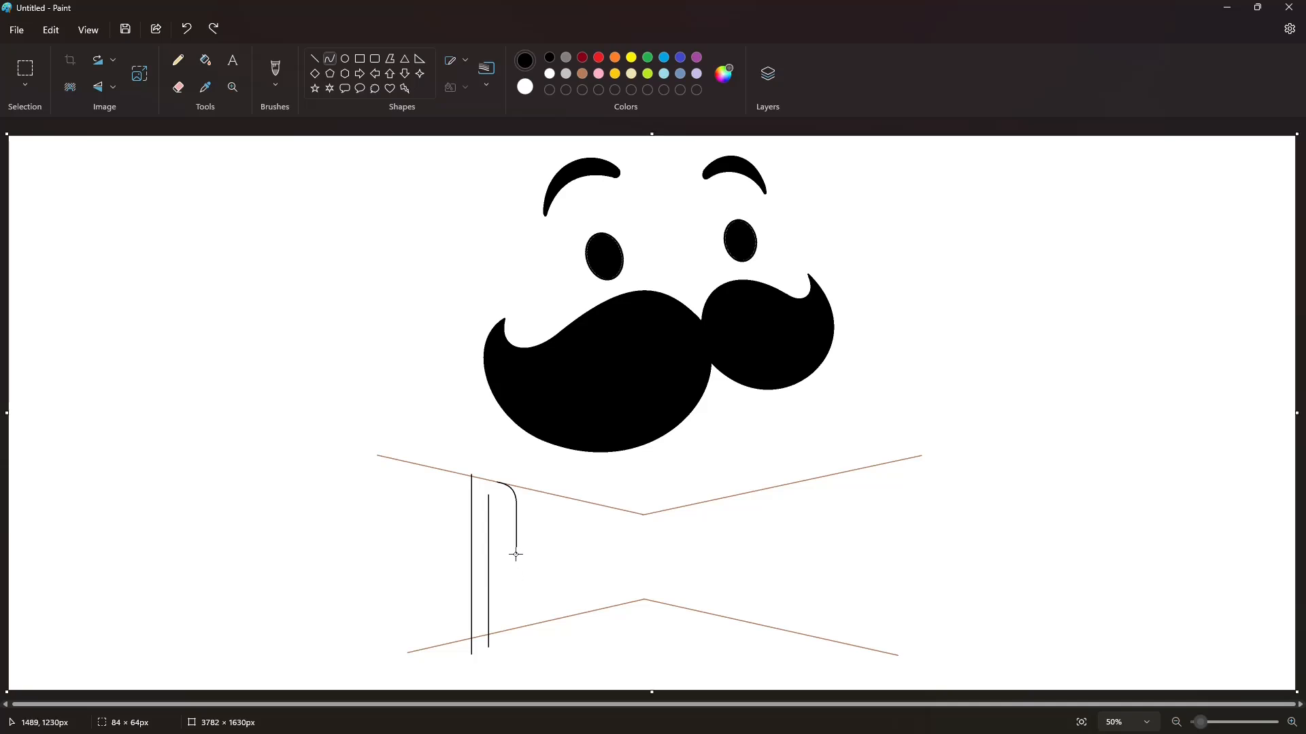
pyautogui.click(505, 578)
pyautogui.click(595, 575)
# Step: Outline the P's inner opening with a straight side and curved top and bottom corners inside the bowl
pyautogui.click(314, 58)
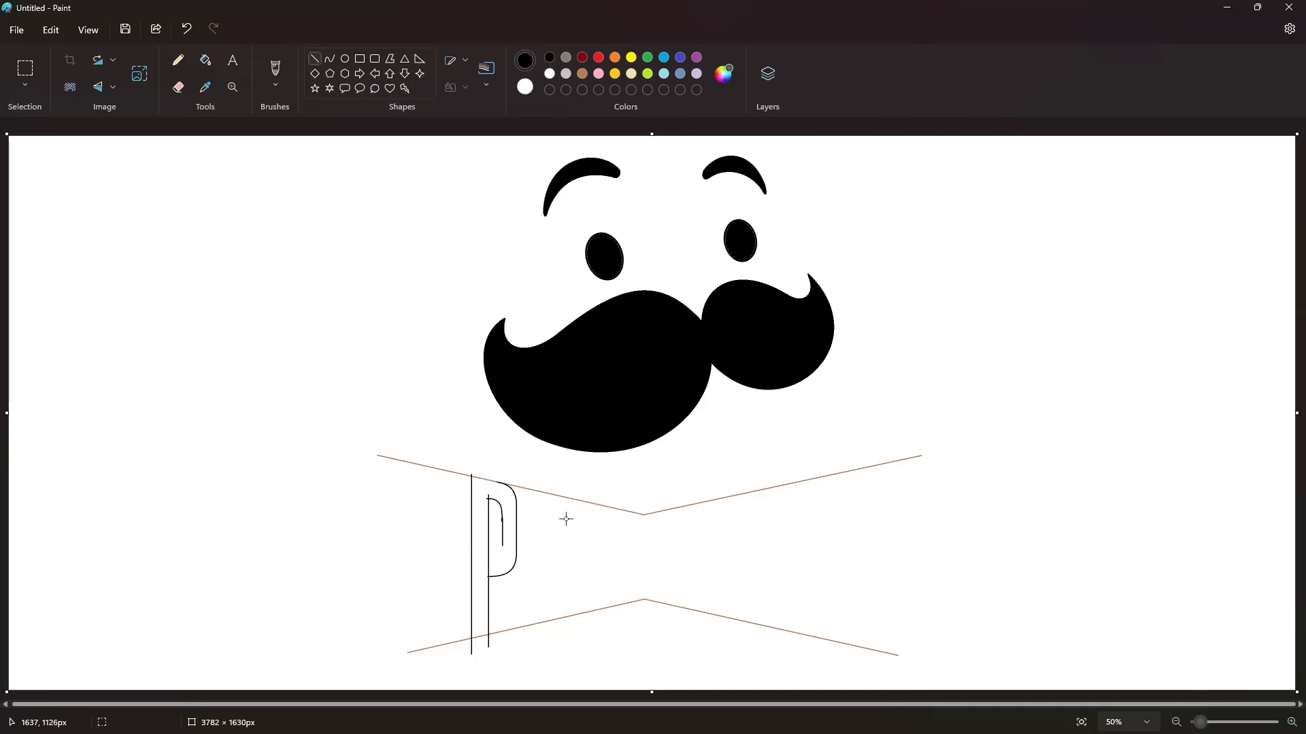
pyautogui.click(330, 59)
pyautogui.click(497, 559)
pyautogui.click(1291, 722)
pyautogui.scroll(-3, 717, 542)
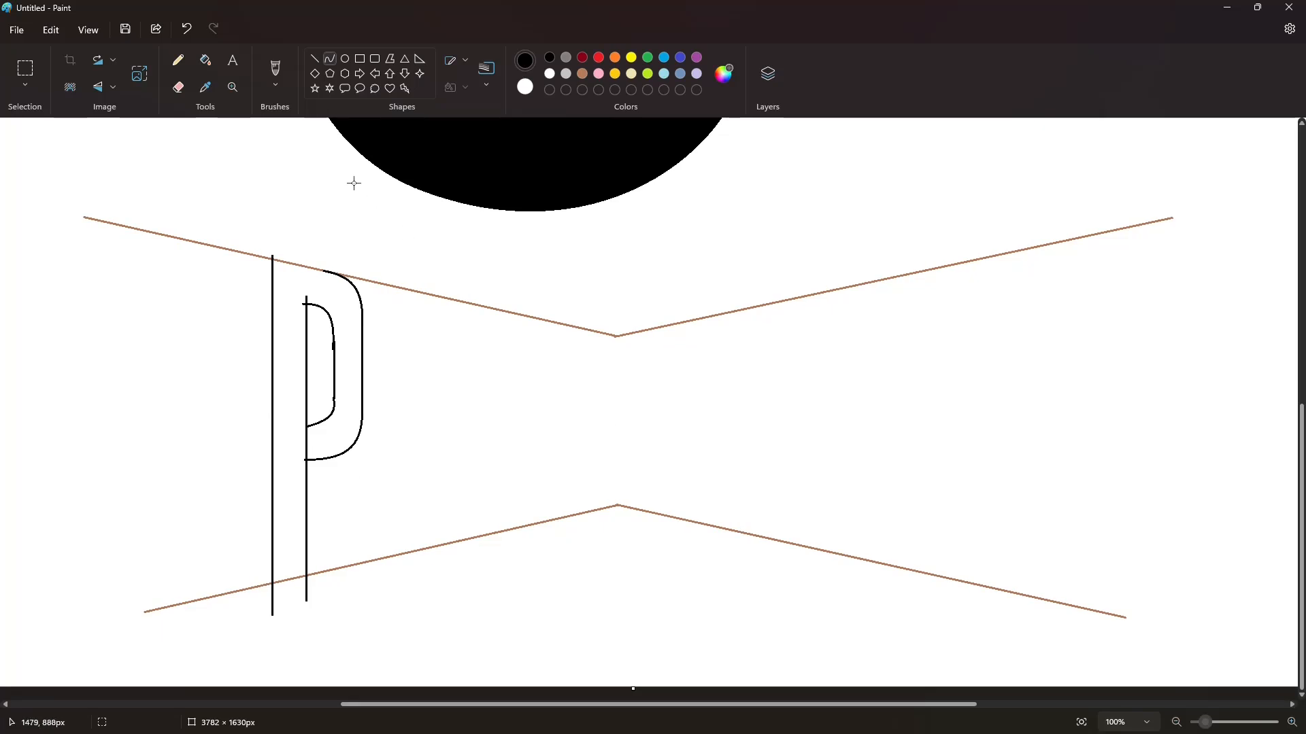
pyautogui.click(1176, 723)
pyautogui.hotkey('ctrl', 'z')
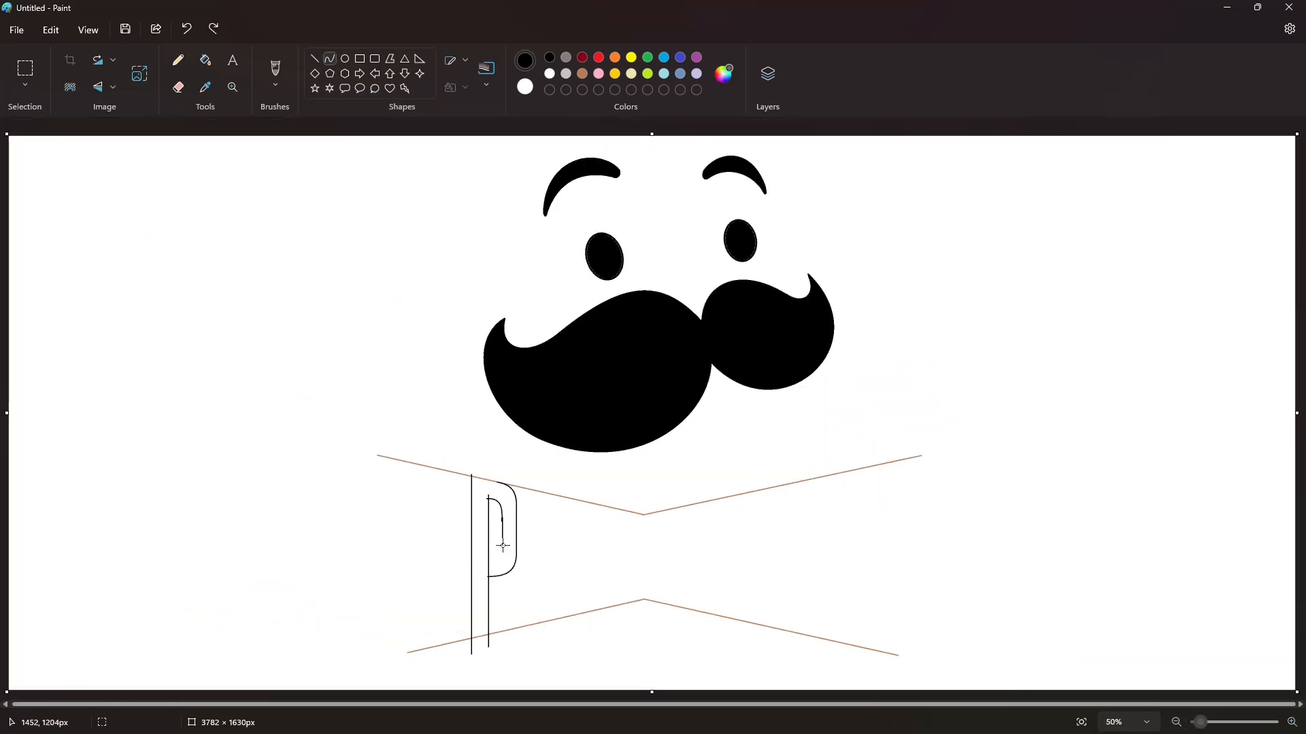
pyautogui.moveTo(503, 546); pyautogui.dragTo(491, 558)
pyautogui.click(501, 559)
pyautogui.click(544, 546)
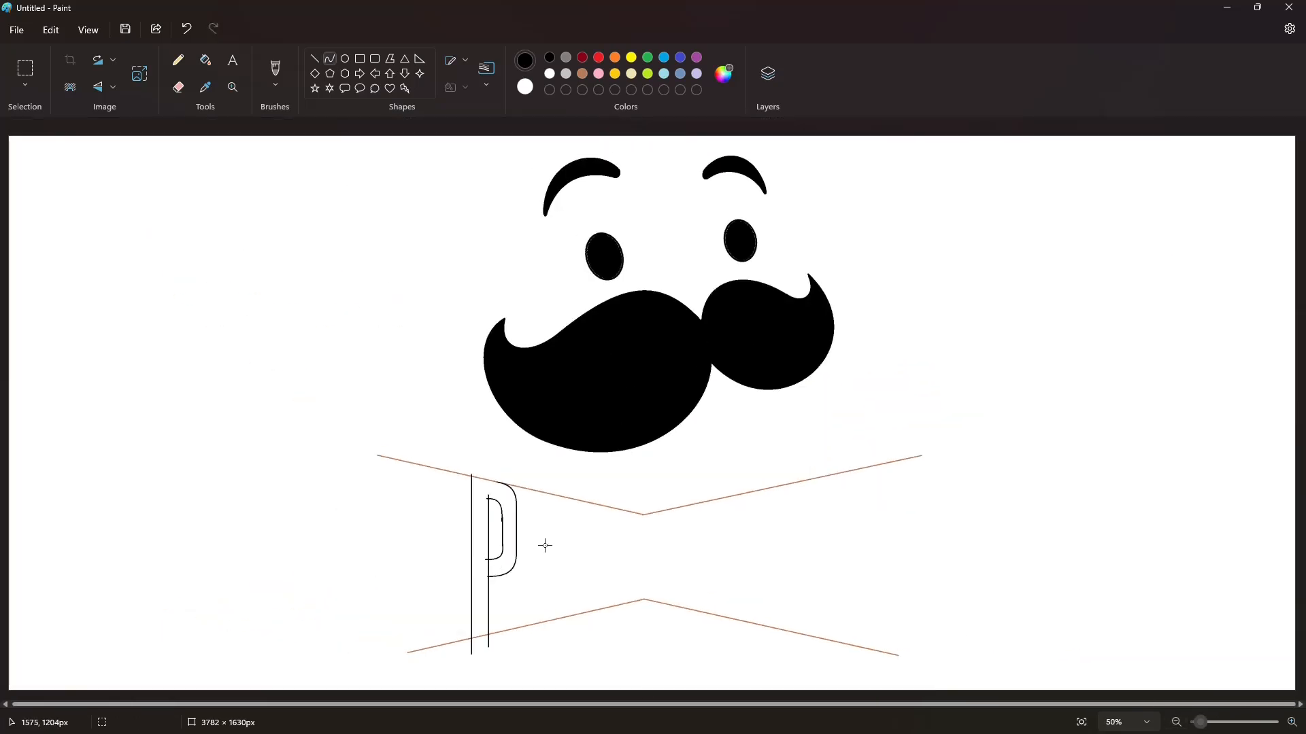
# Step: Fill the letter P with black, including its top edge along the guide line
pyautogui.click(1178, 722)
pyautogui.click(1292, 722)
pyautogui.click(1292, 723)
pyautogui.hscroll(-2, 545, 367)
pyautogui.scroll(-2, 545, 367)
pyautogui.click(205, 60)
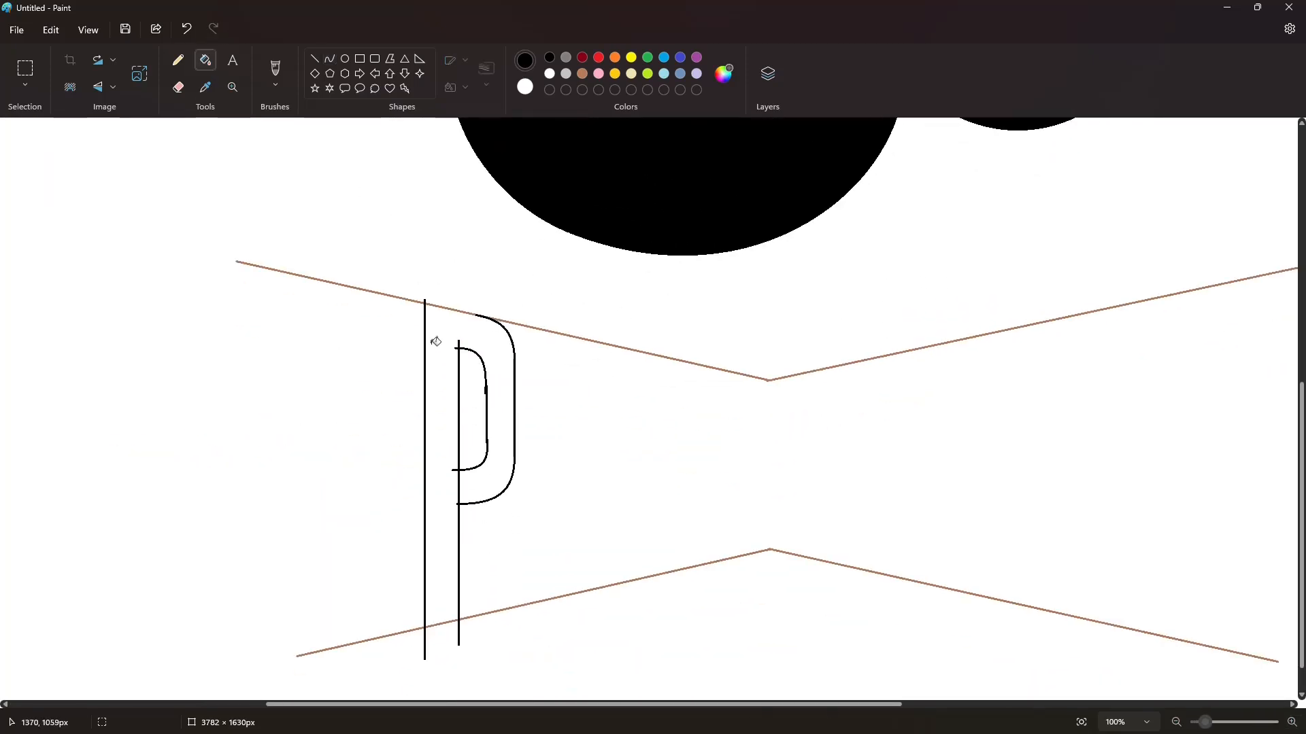
pyautogui.click(437, 342)
pyautogui.click(456, 311)
# Step: Erase the guide line ends to the left of the P with white fill and cover the stem's top overshoot with a white line
pyautogui.click(549, 74)
pyautogui.click(412, 297)
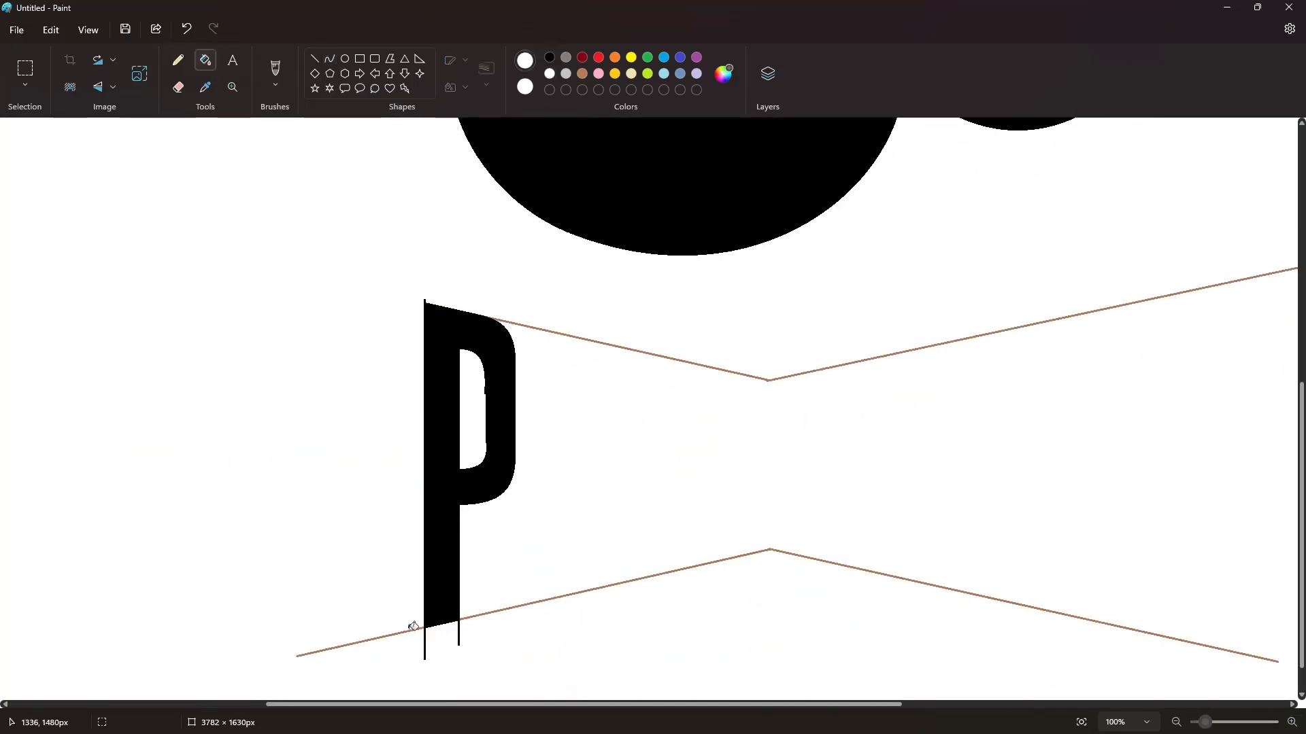
pyautogui.click(414, 630)
pyautogui.click(316, 59)
pyautogui.moveTo(434, 303); pyautogui.dragTo(398, 300)
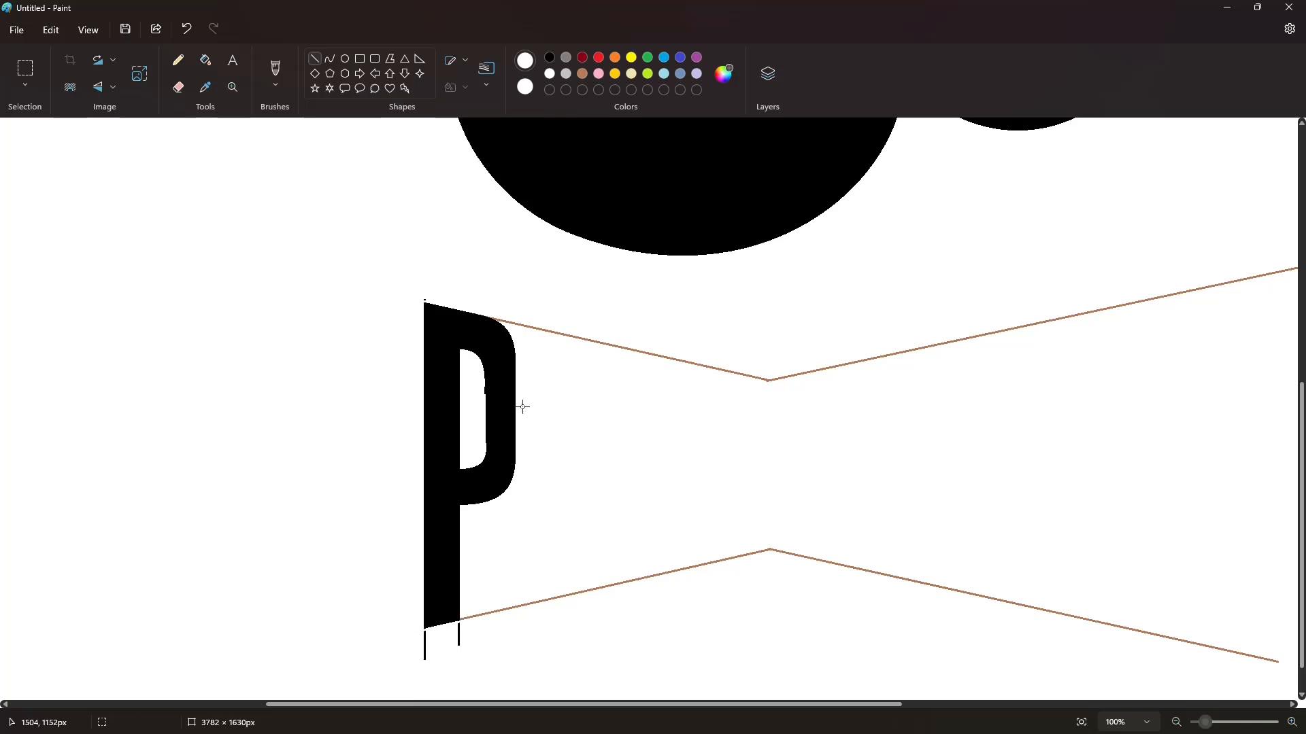
# Step: Straighten the right side of the P's inner opening with a black line and erase the stem's line ends below the guide in white
pyautogui.scroll(2, 521, 448)
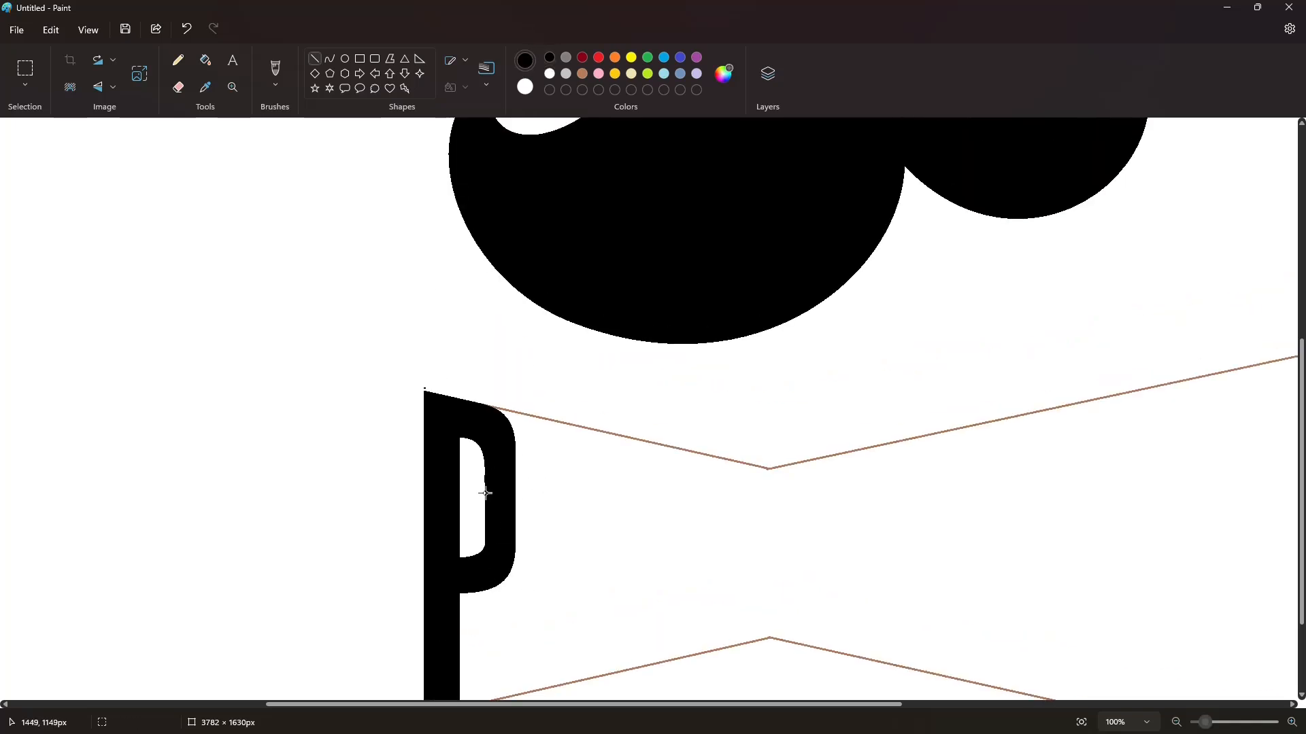
pyautogui.moveTo(486, 457); pyautogui.dragTo(488, 560)
pyautogui.click(549, 74)
pyautogui.scroll(-3, 621, 440)
pyautogui.click(206, 61)
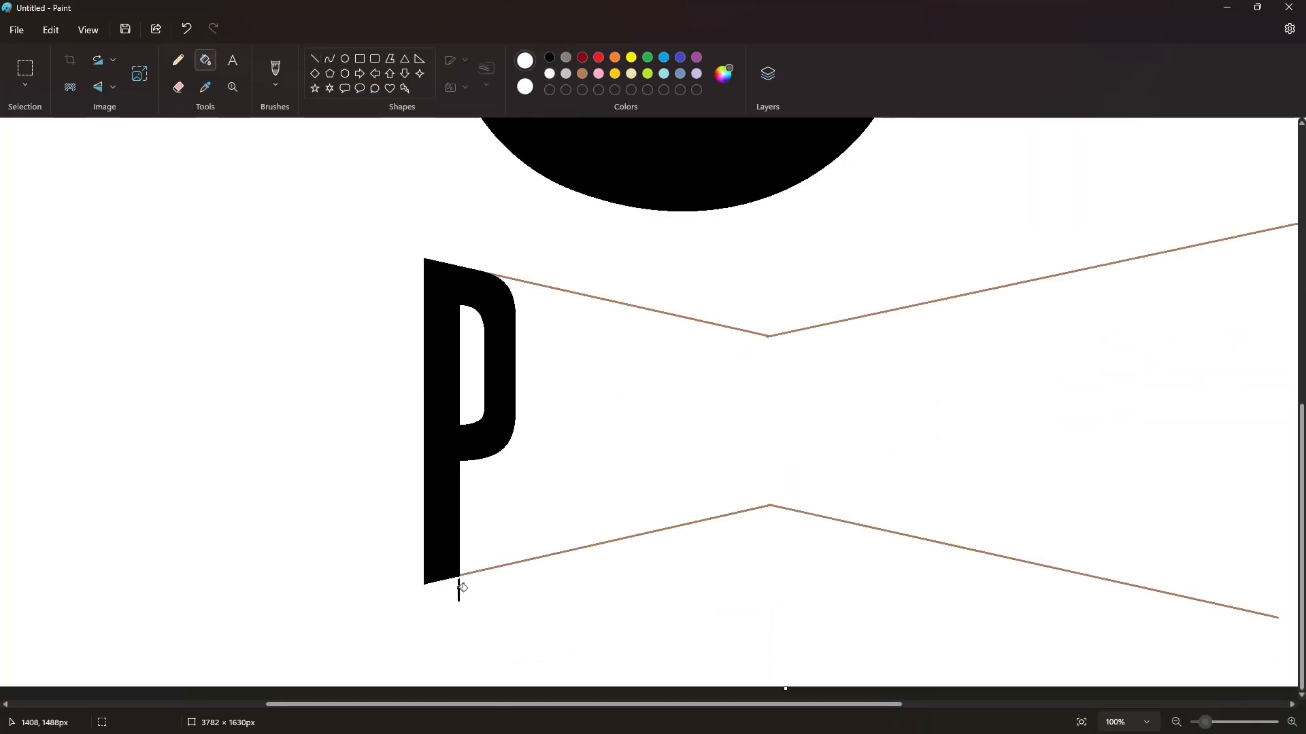
pyautogui.click(1177, 722)
pyautogui.click(1177, 722)
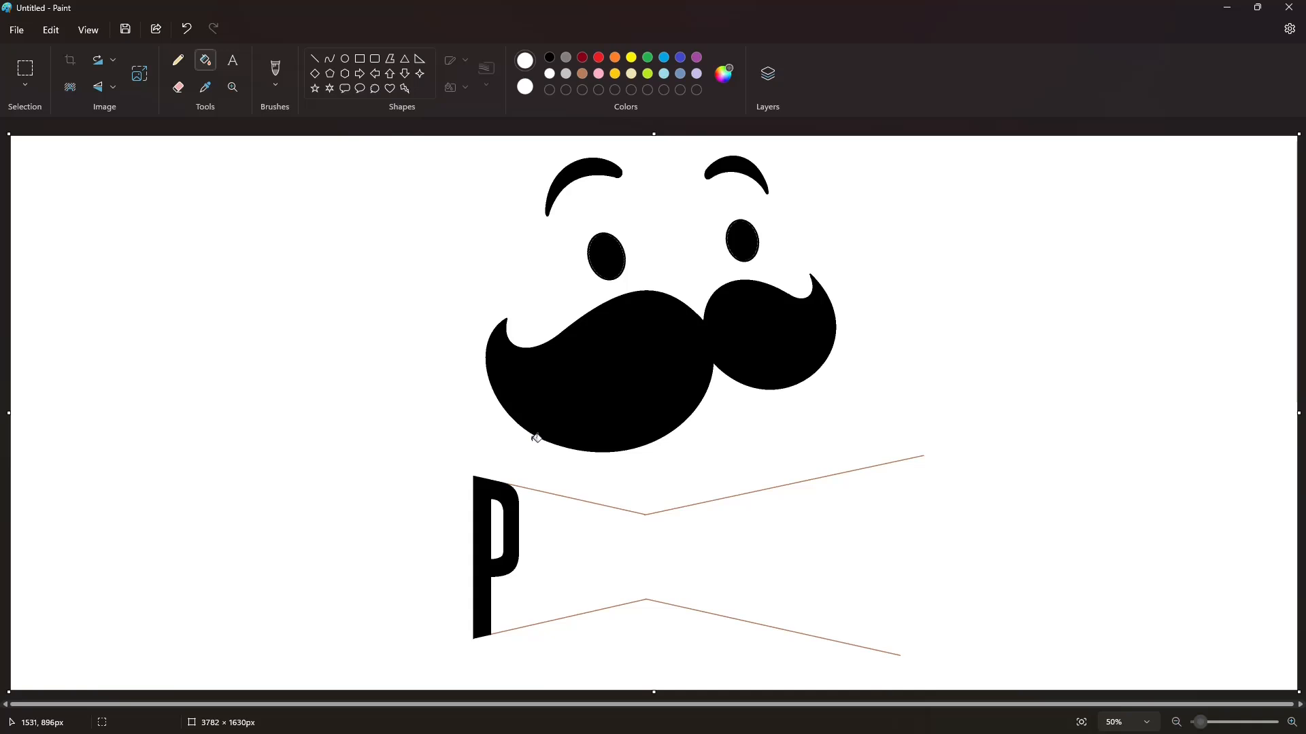
# Step: Draw two black vertical lines beside the P for the letter R's stem, and outline the bowl's outer top corner and side
pyautogui.click(314, 58)
pyautogui.click(550, 57)
pyautogui.moveTo(527, 483); pyautogui.dragTo(527, 646)
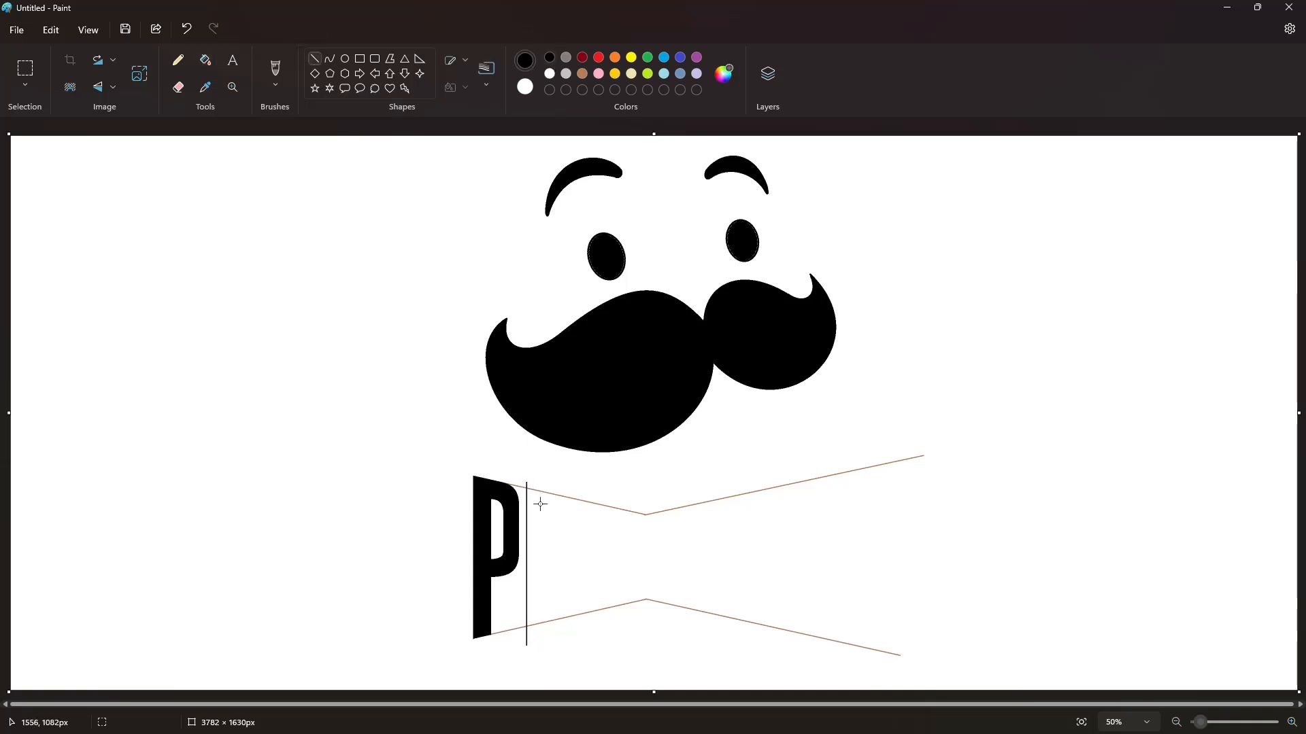
pyautogui.moveTo(540, 502); pyautogui.dragTo(540, 654)
pyautogui.click(582, 639)
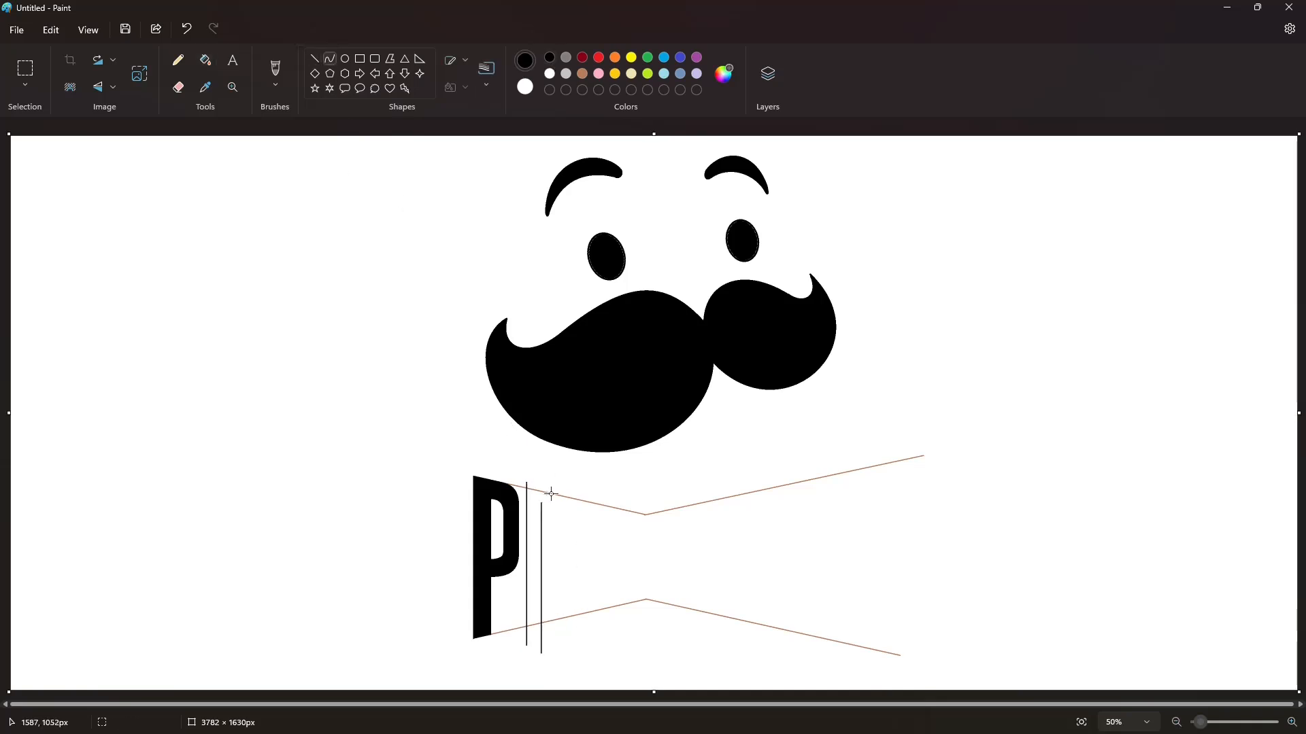
pyautogui.moveTo(551, 494); pyautogui.dragTo(568, 514)
pyautogui.click(314, 59)
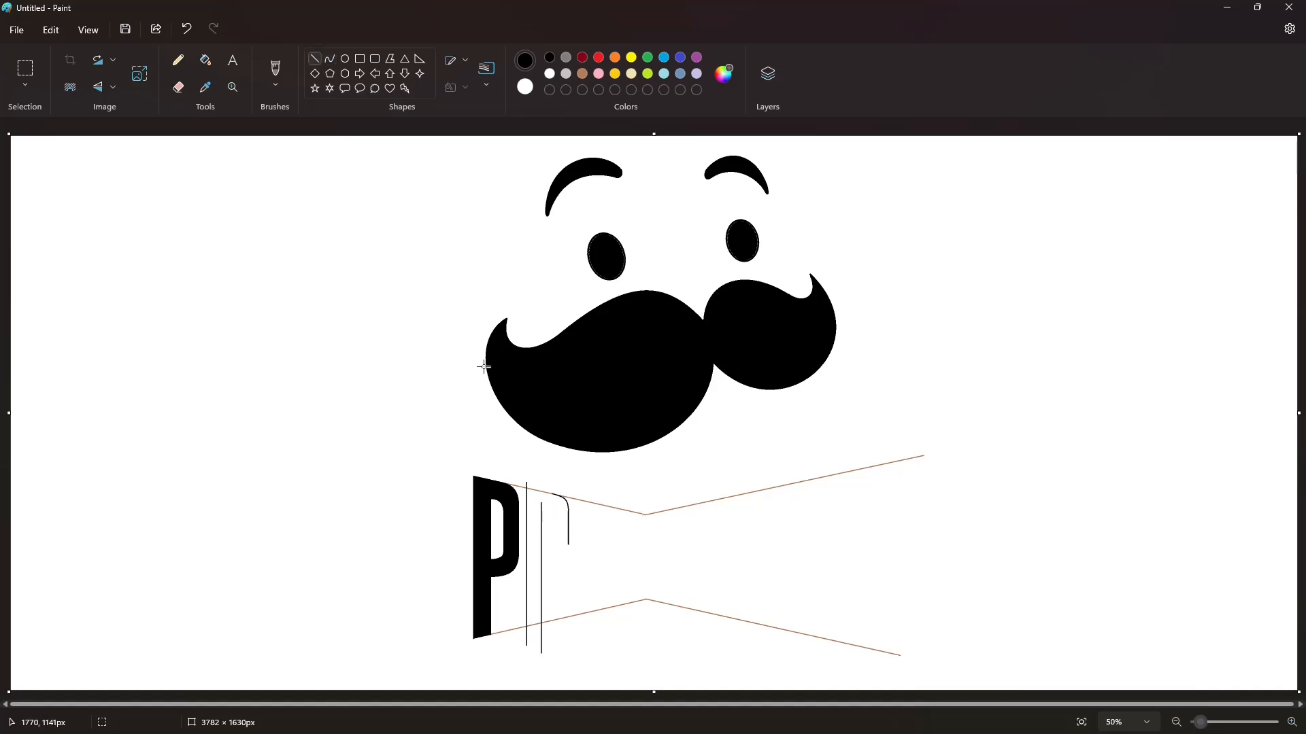
# Step: Draw the R's curved waist and the outer side of its leg down to the lower guide line
pyautogui.moveTo(560, 554); pyautogui.dragTo(569, 623)
pyautogui.click(568, 557)
pyautogui.click(567, 558)
pyautogui.click(616, 582)
# Step: Outline the R's inner opening with curved corners and curve the top of the gap between its stem and leg
pyautogui.click(329, 59)
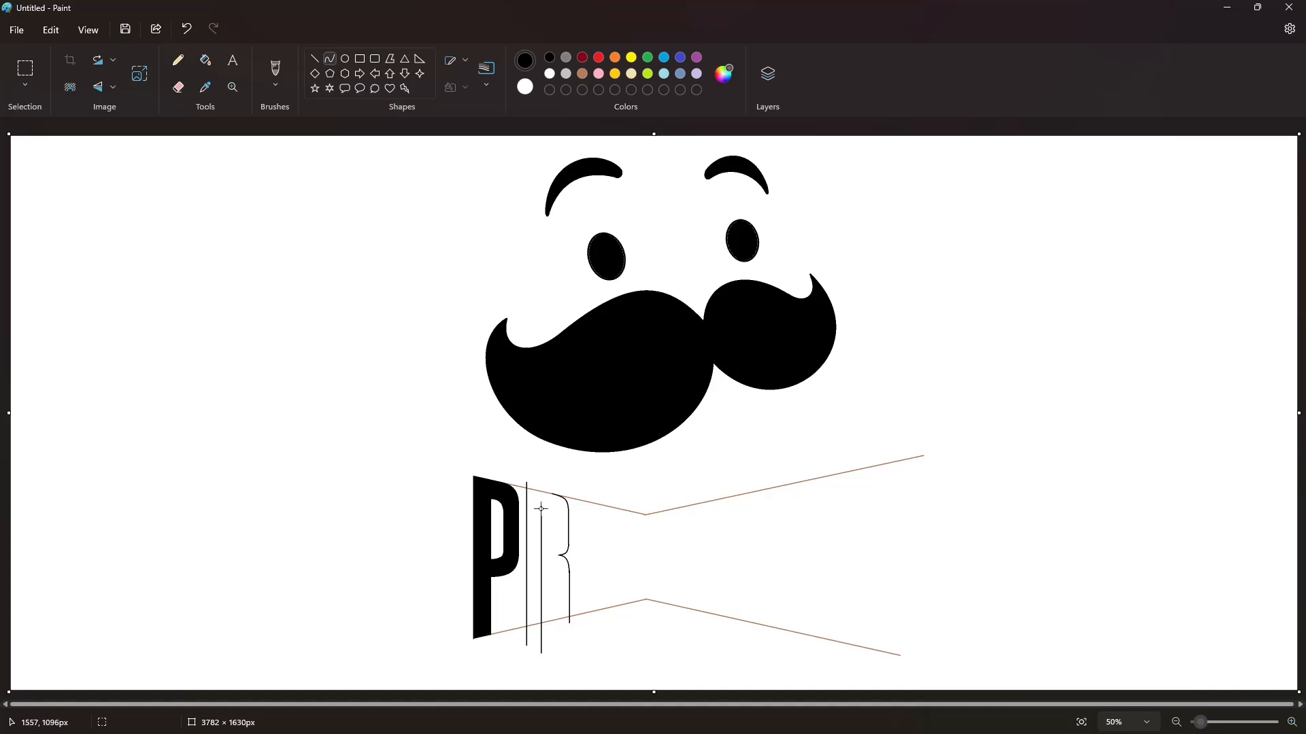
pyautogui.click(315, 59)
pyautogui.moveTo(554, 510); pyautogui.dragTo(541, 550)
pyautogui.click(616, 533)
pyautogui.click(553, 549)
pyautogui.click(553, 550)
pyautogui.click(625, 547)
# Step: Draw the inner side of the R's leg as a black vertical line crossing the lower guide line
pyautogui.click(314, 59)
pyautogui.click(1290, 722)
pyautogui.scroll(-5, 653, 544)
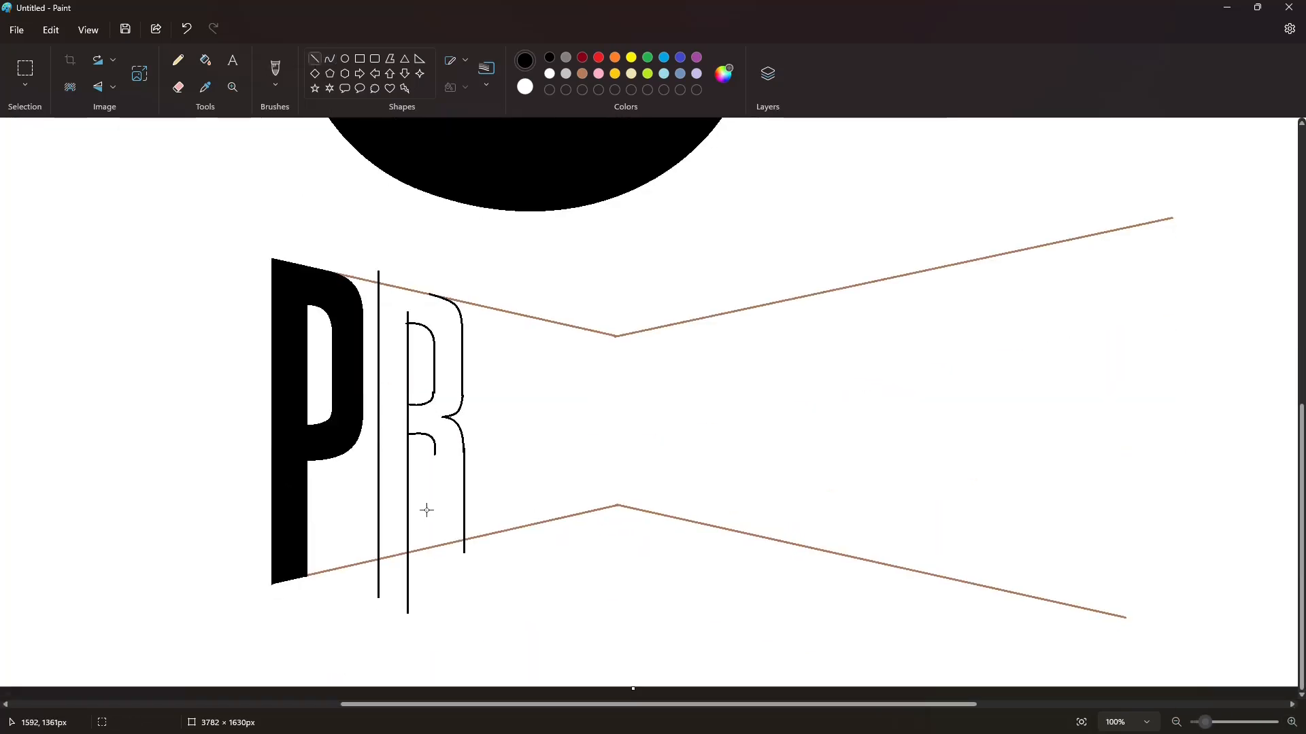
pyautogui.moveTo(435, 446); pyautogui.dragTo(435, 564)
pyautogui.click(516, 477)
# Step: Fill the letter R with black, including the foot of its stem at the lower guide line
pyautogui.click(205, 62)
pyautogui.click(423, 294)
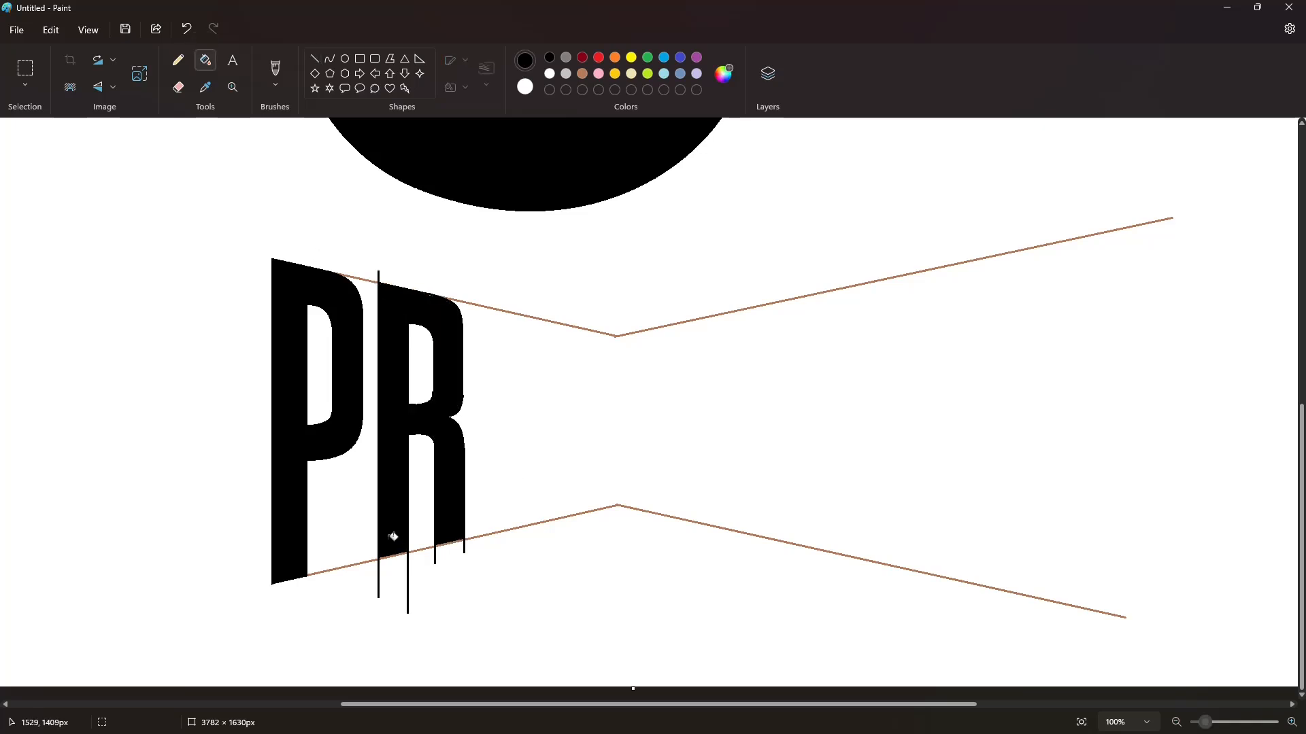
pyautogui.click(393, 556)
pyautogui.click(314, 59)
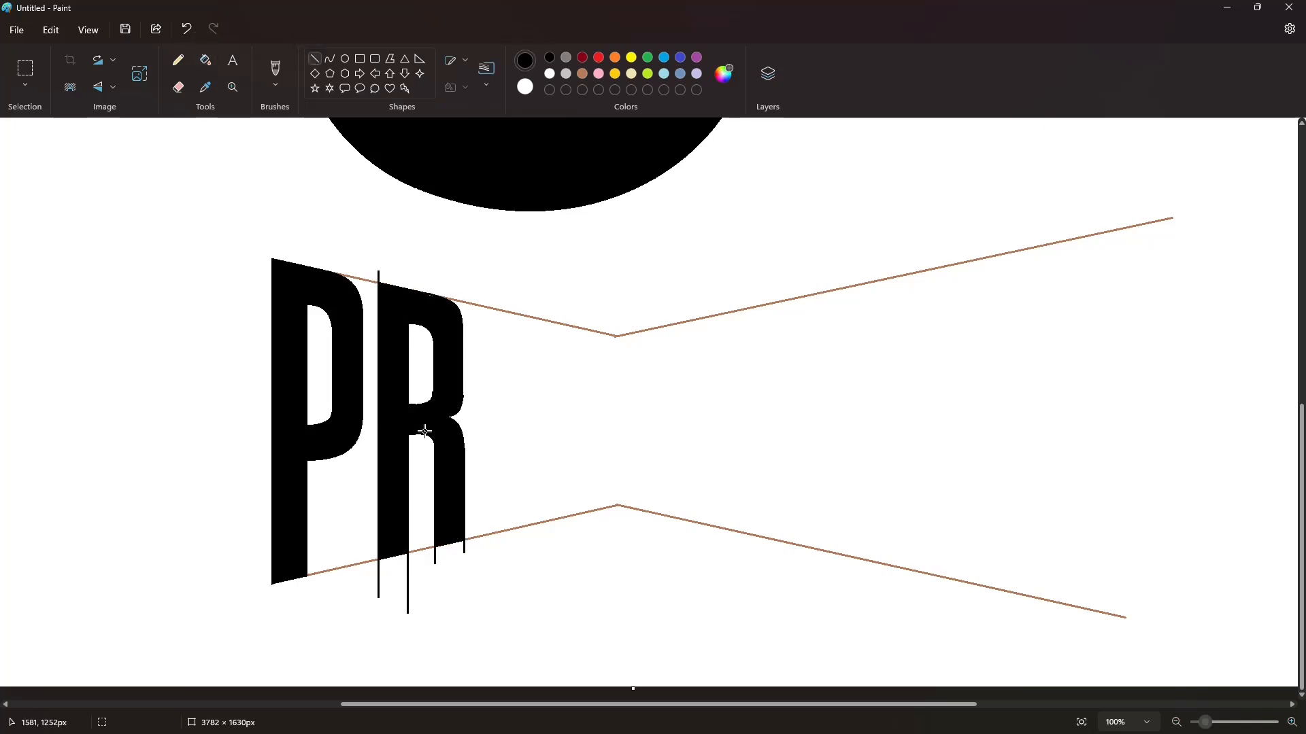
# Step: Touch up the edges of the R's bowl and waist with short straight lines
pyautogui.moveTo(439, 406); pyautogui.dragTo(437, 328)
pyautogui.moveTo(406, 406); pyautogui.dragTo(464, 410)
pyautogui.click(550, 73)
pyautogui.click(542, 330)
pyautogui.click(550, 57)
# Step: Cut the R's overshooting vertical lines with white lines just outside the upper and lower guide lines
pyautogui.moveTo(436, 359)
pyautogui.mouseDown()
pyautogui.moveTo(427, 308)
pyautogui.moveTo(357, 274)
pyautogui.moveTo(395, 288)
pyautogui.mouseUp()
pyautogui.click(549, 73)
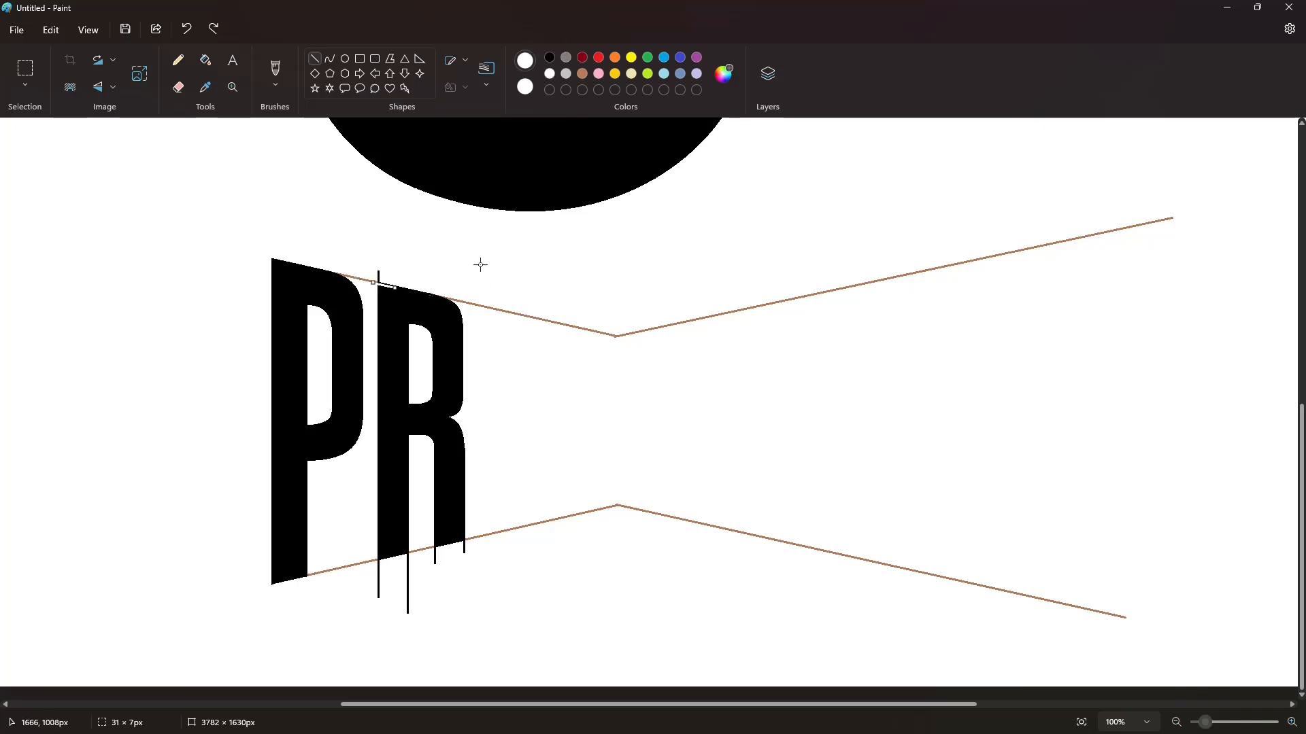
pyautogui.moveTo(376, 567); pyautogui.dragTo(468, 546)
pyautogui.click(508, 507)
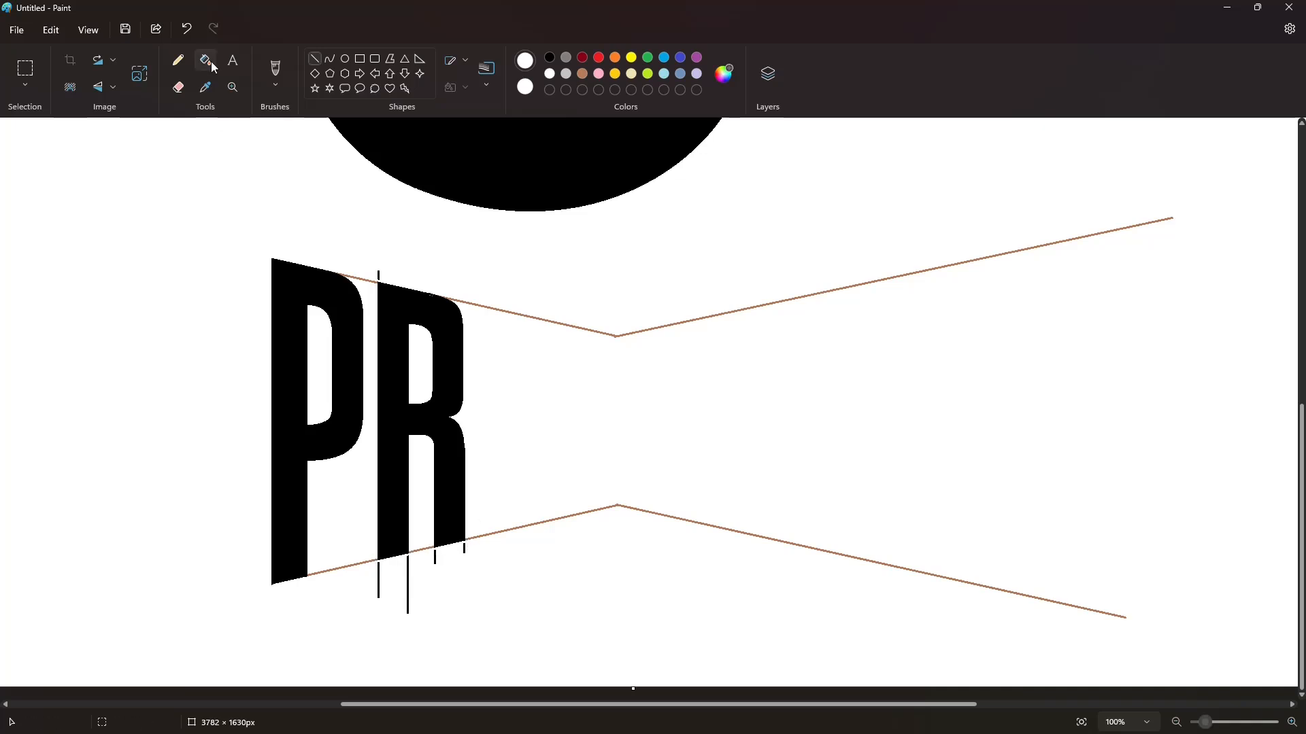
# Step: Fill the leftover line stubs and guide line segments around the P and R with white
pyautogui.click(206, 61)
pyautogui.click(378, 275)
pyautogui.click(366, 279)
pyautogui.click(361, 565)
pyautogui.click(379, 570)
pyautogui.click(409, 569)
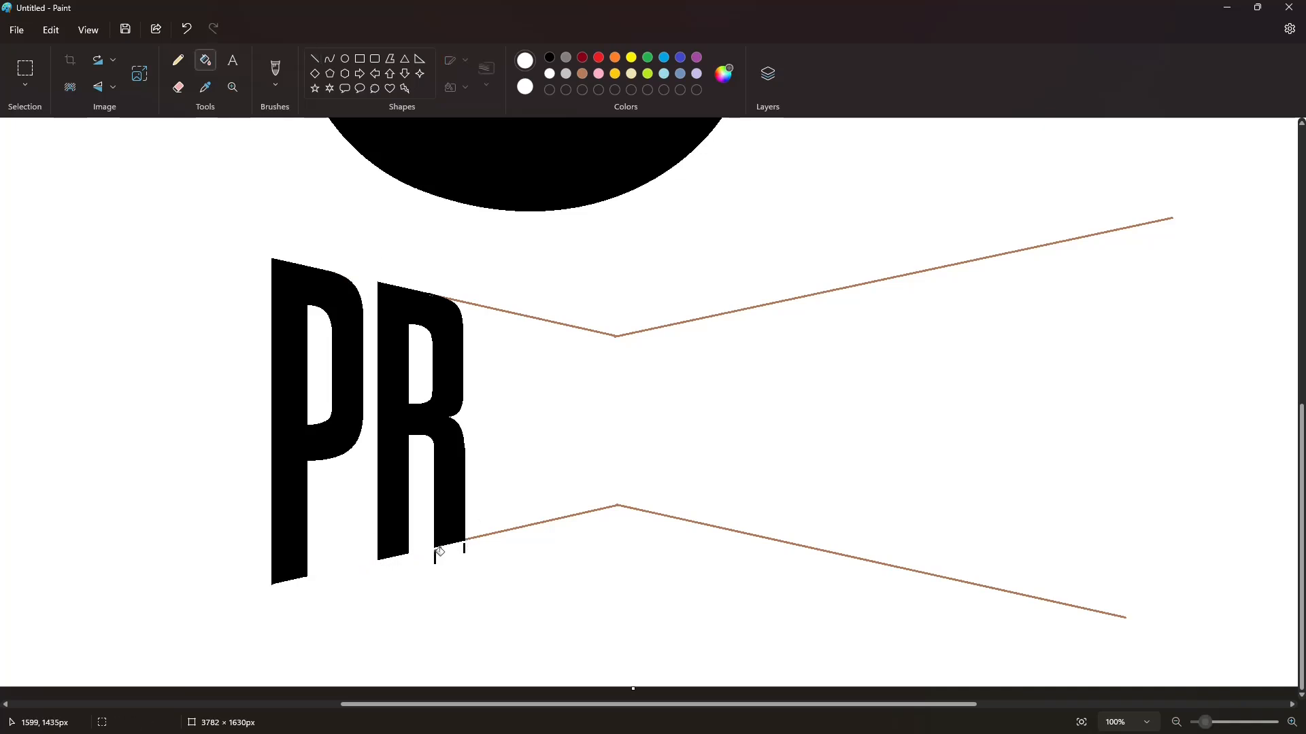
# Step: Patch the R just inside its slanted upper edge with a black line about 29 px wide
pyautogui.click(315, 58)
pyautogui.click(550, 57)
pyautogui.moveTo(416, 300); pyautogui.dragTo(438, 305)
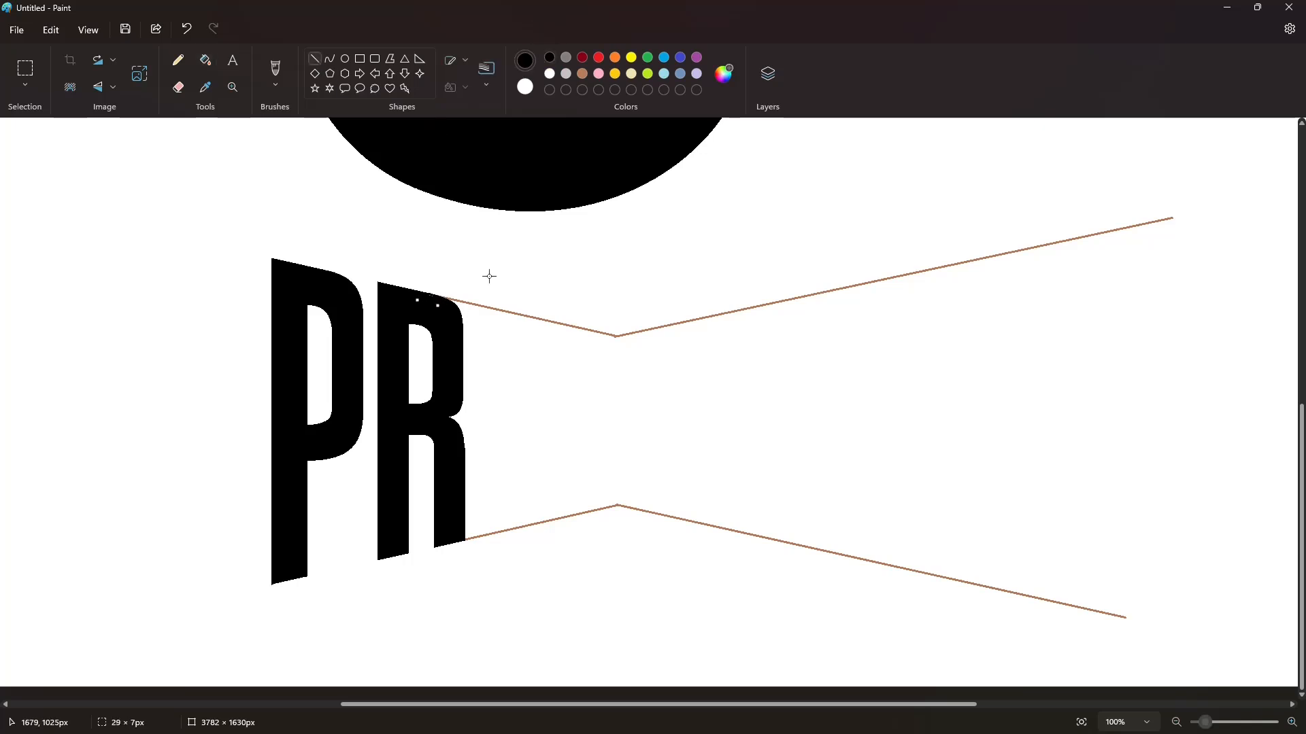
# Step: Outline the letters I and N beside the R with thin black lines crossing both guide lines
pyautogui.scroll(-4, 989, 585)
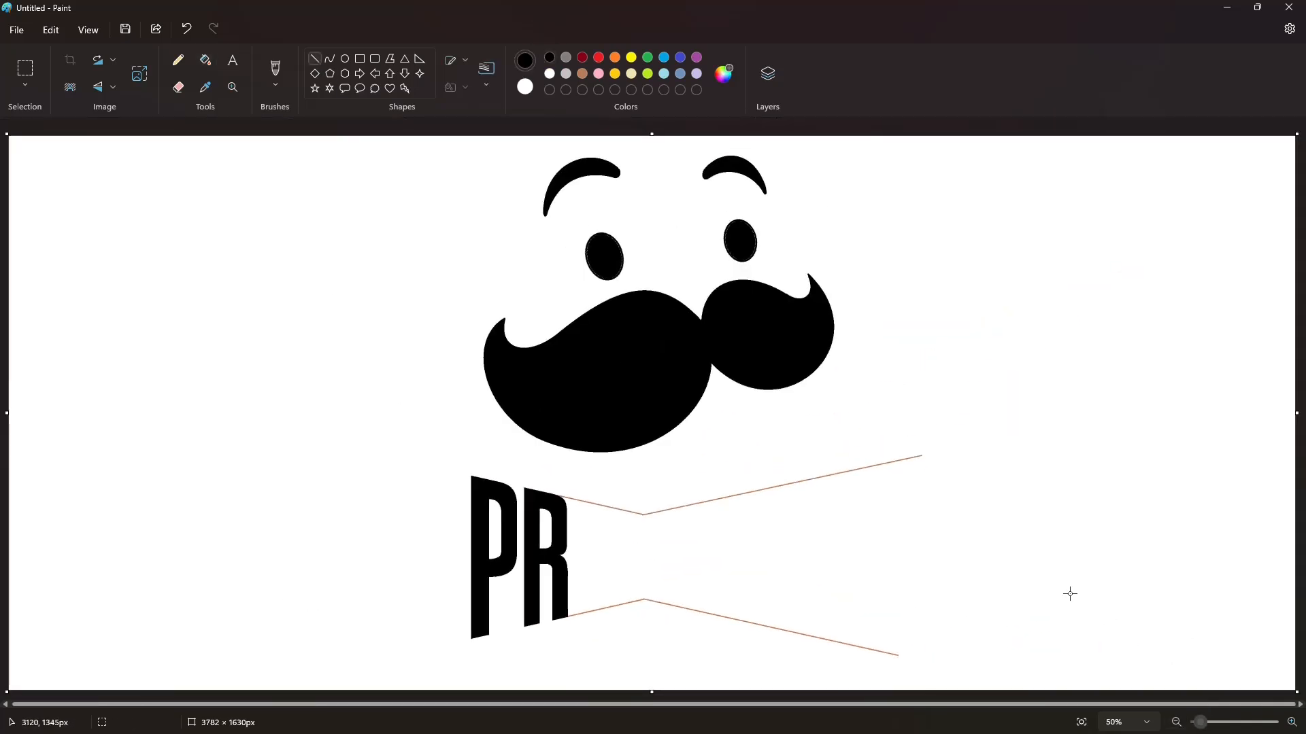
pyautogui.moveTo(581, 496); pyautogui.dragTo(581, 633)
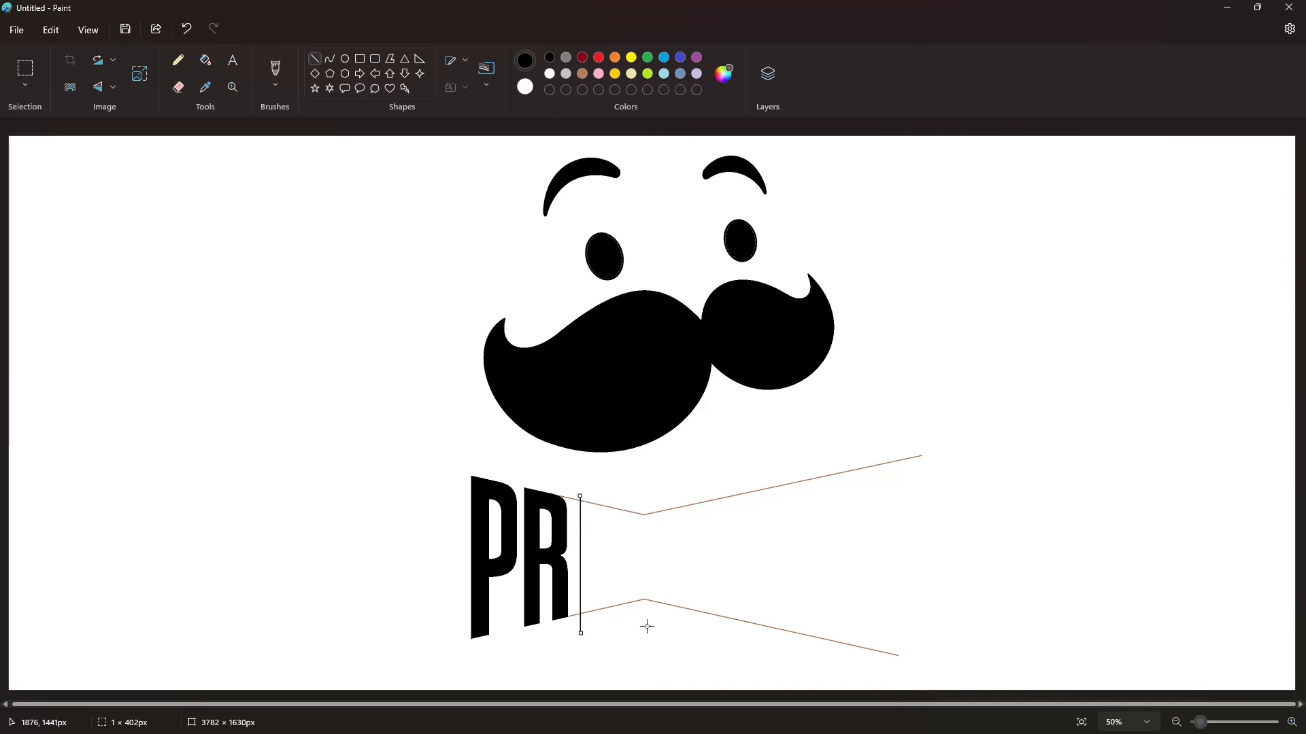
pyautogui.moveTo(597, 500); pyautogui.dragTo(593, 638)
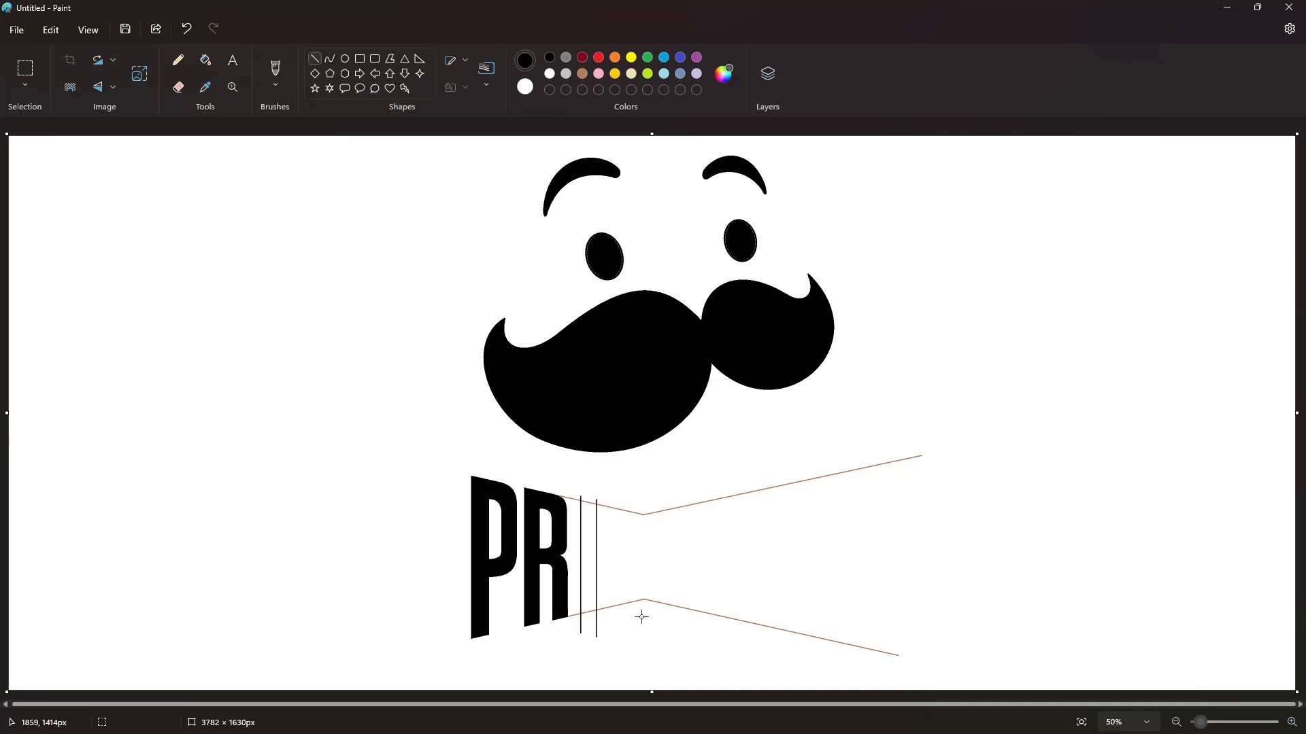
pyautogui.moveTo(606, 501); pyautogui.dragTo(607, 627)
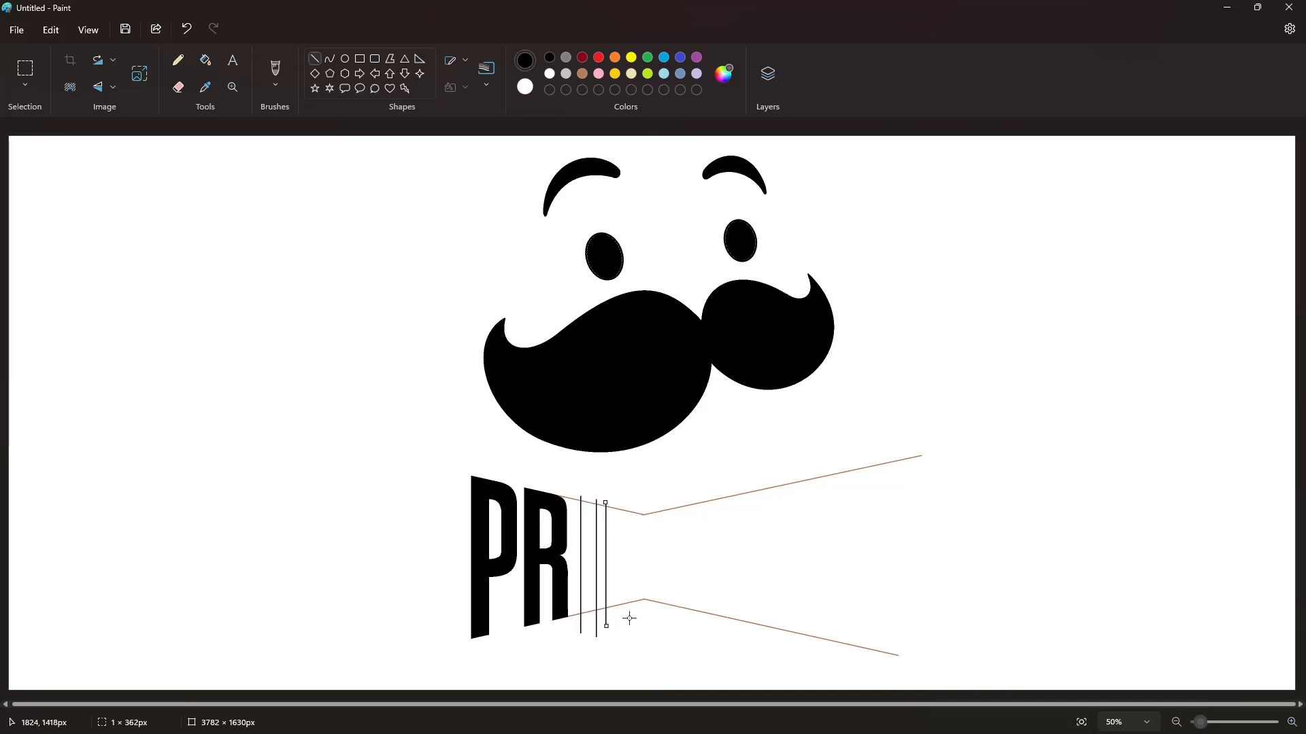
pyautogui.moveTo(631, 555)
pyautogui.mouseDown()
pyautogui.moveTo(616, 497)
pyautogui.moveTo(621, 624)
pyautogui.moveTo(640, 621)
pyautogui.moveTo(643, 502)
pyautogui.moveTo(632, 502)
pyautogui.mouseUp()
pyautogui.click(692, 645)
pyautogui.click(256, 185)
# Step: Fill the letters I and N with black between the guide lines
pyautogui.click(205, 60)
pyautogui.click(587, 558)
pyautogui.click(624, 558)
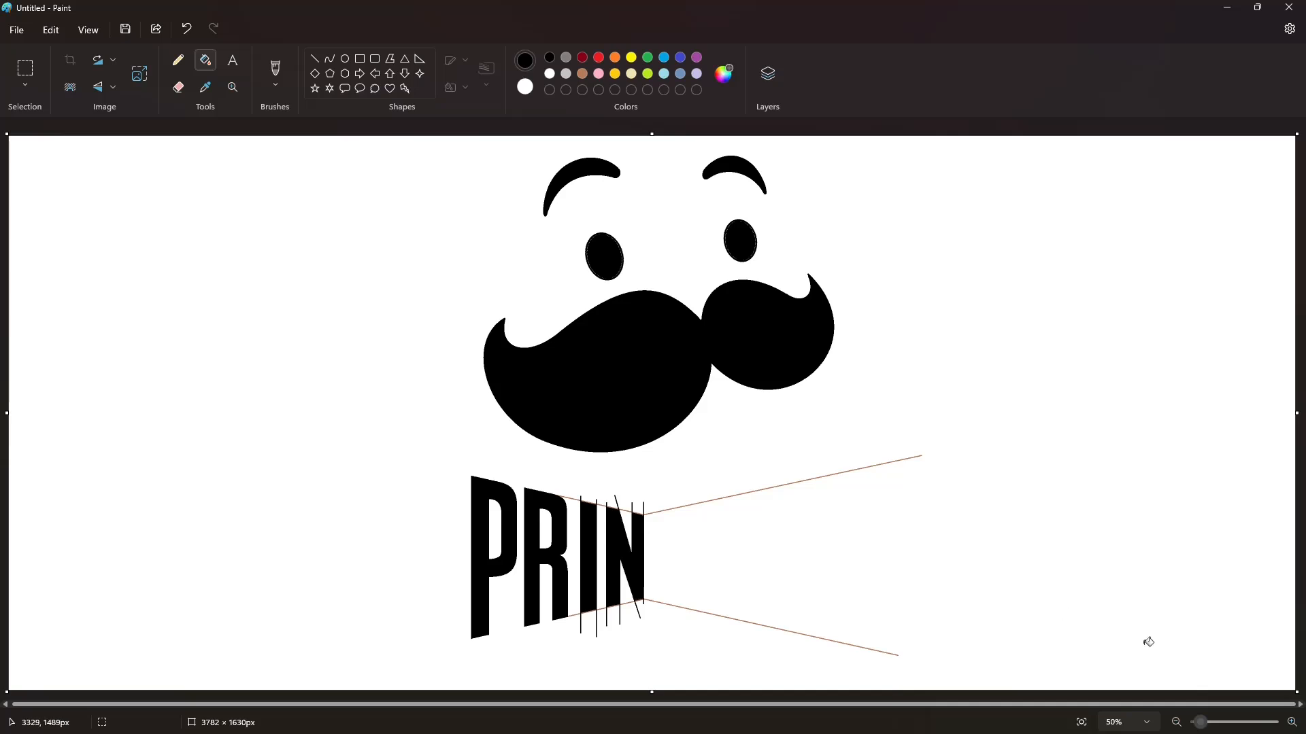
# Step: Draw white lines just outside the upper and lower guide lines to cut the overshooting strokes of the I and N
pyautogui.click(1292, 722)
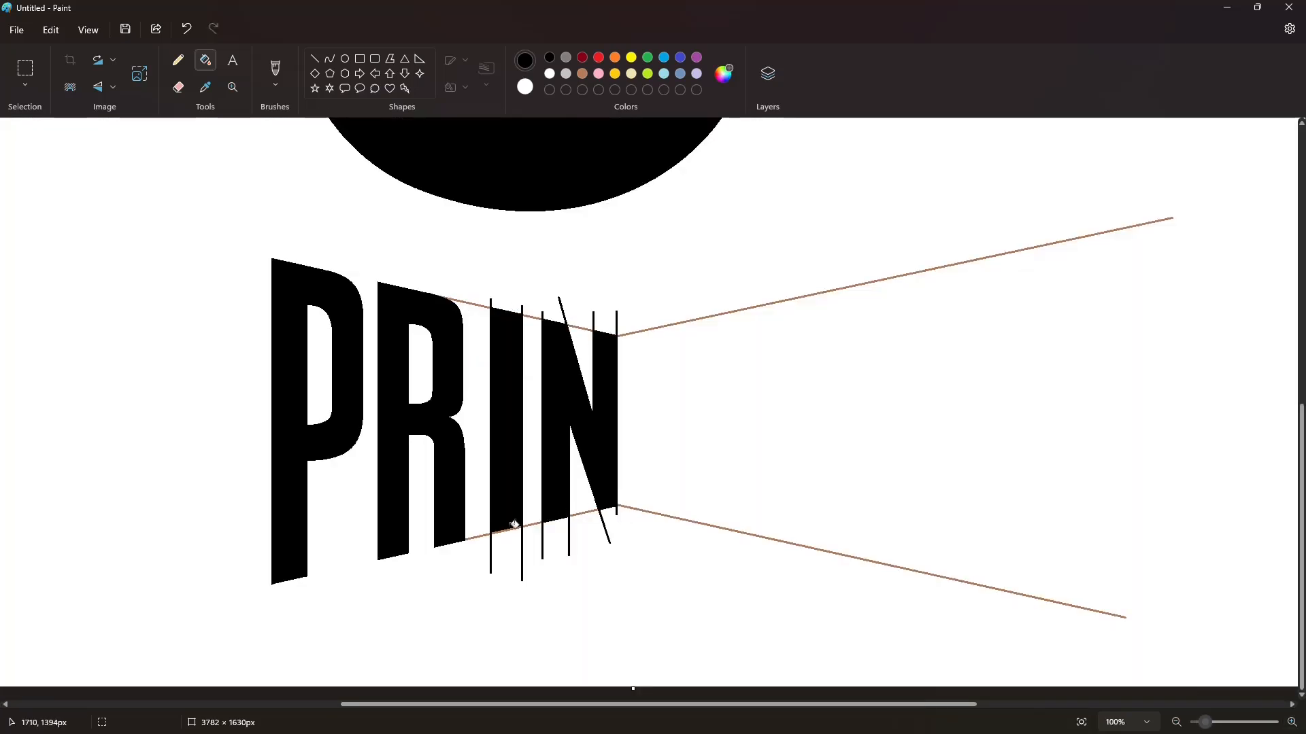
pyautogui.click(549, 74)
pyautogui.click(314, 59)
pyautogui.moveTo(487, 300); pyautogui.dragTo(618, 328)
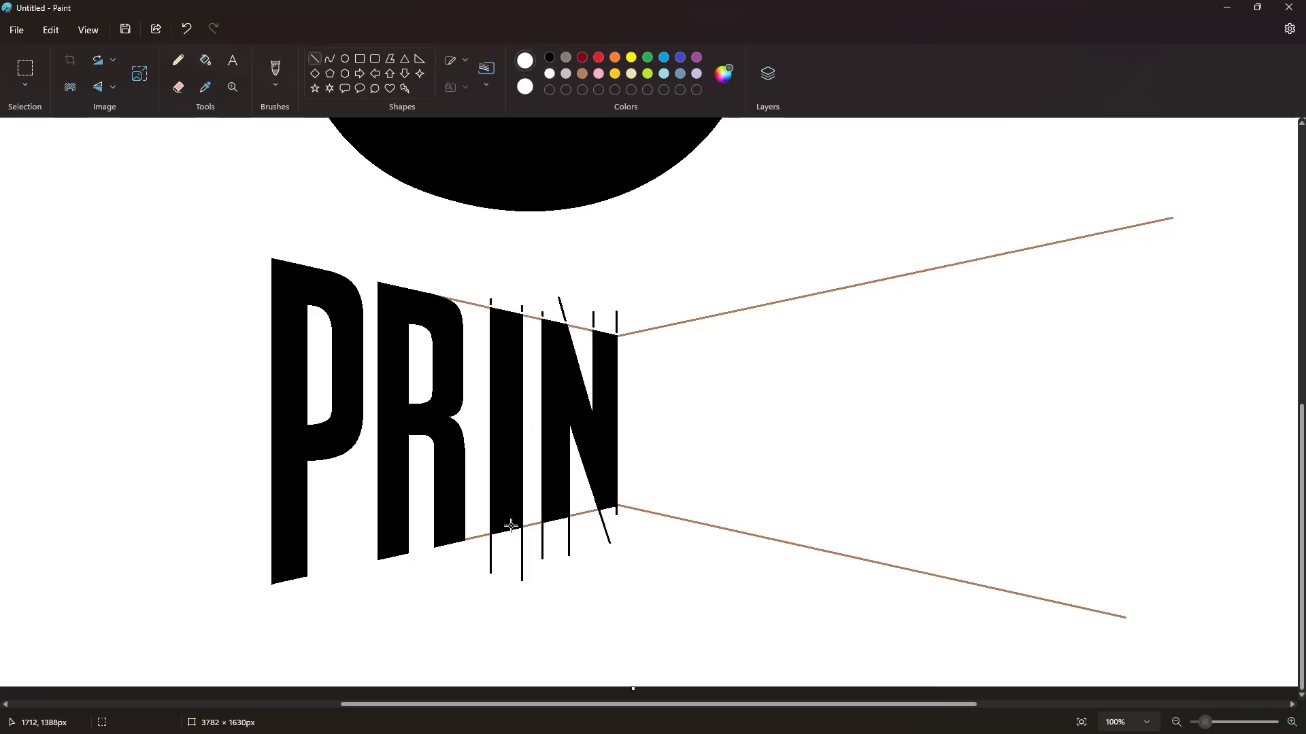
pyautogui.moveTo(490, 539); pyautogui.dragTo(616, 510)
# Step: Fill the line stubs and guide line segments above the I and N with white
pyautogui.click(208, 62)
pyautogui.click(489, 305)
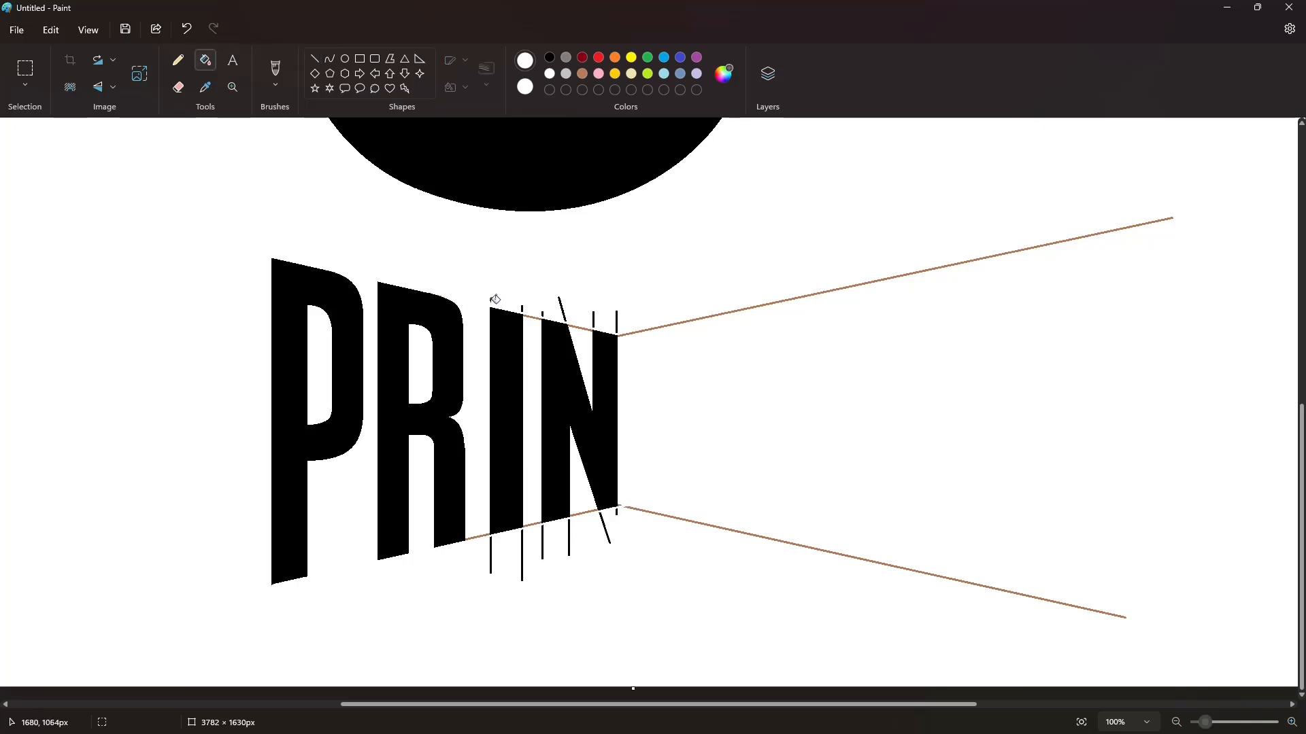
pyautogui.click(521, 308)
pyautogui.click(531, 317)
pyautogui.click(542, 315)
pyautogui.click(563, 314)
pyautogui.click(579, 327)
# Step: Fill the line stubs and guide line segments below the I and N with white
pyautogui.click(601, 514)
pyautogui.click(585, 519)
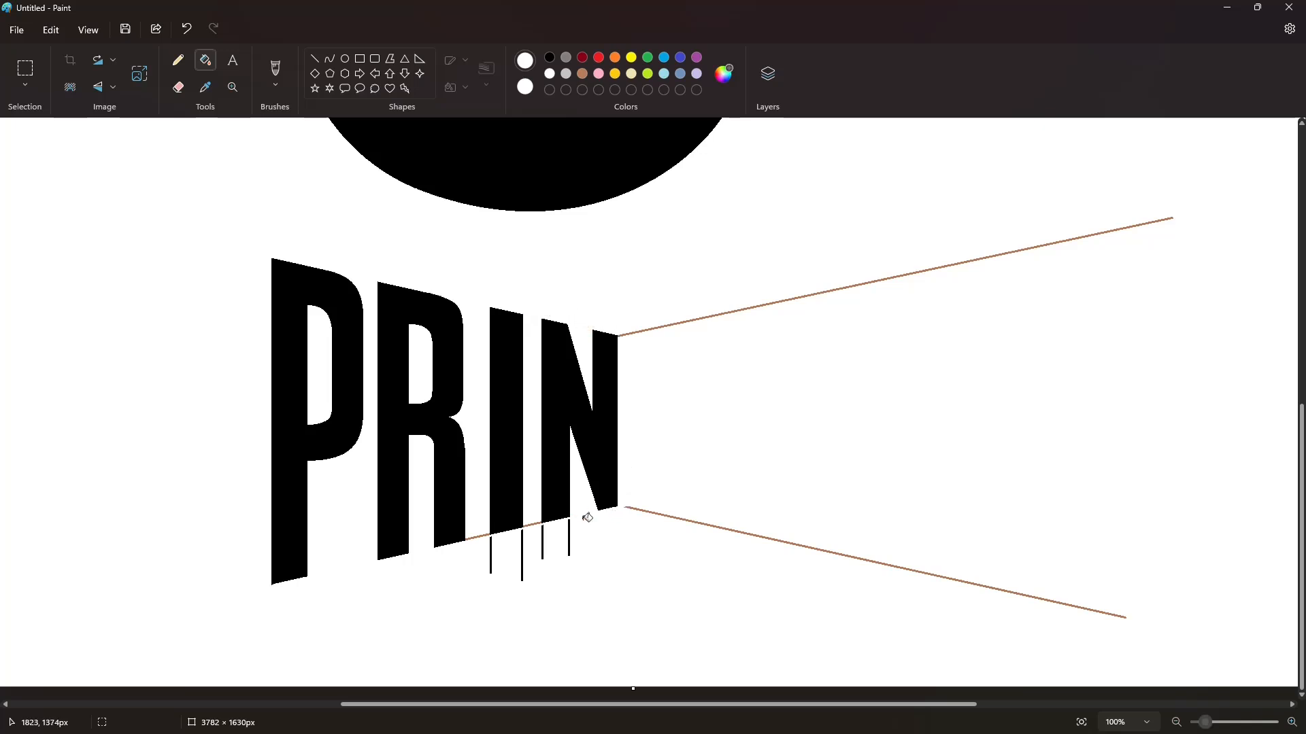
pyautogui.click(570, 535)
pyautogui.click(543, 542)
pyautogui.click(522, 547)
pyautogui.click(491, 552)
# Step: Draw the G's outer side next to the N in black, with curved corners meeting both guide lines
pyautogui.scroll(-3, 872, 573)
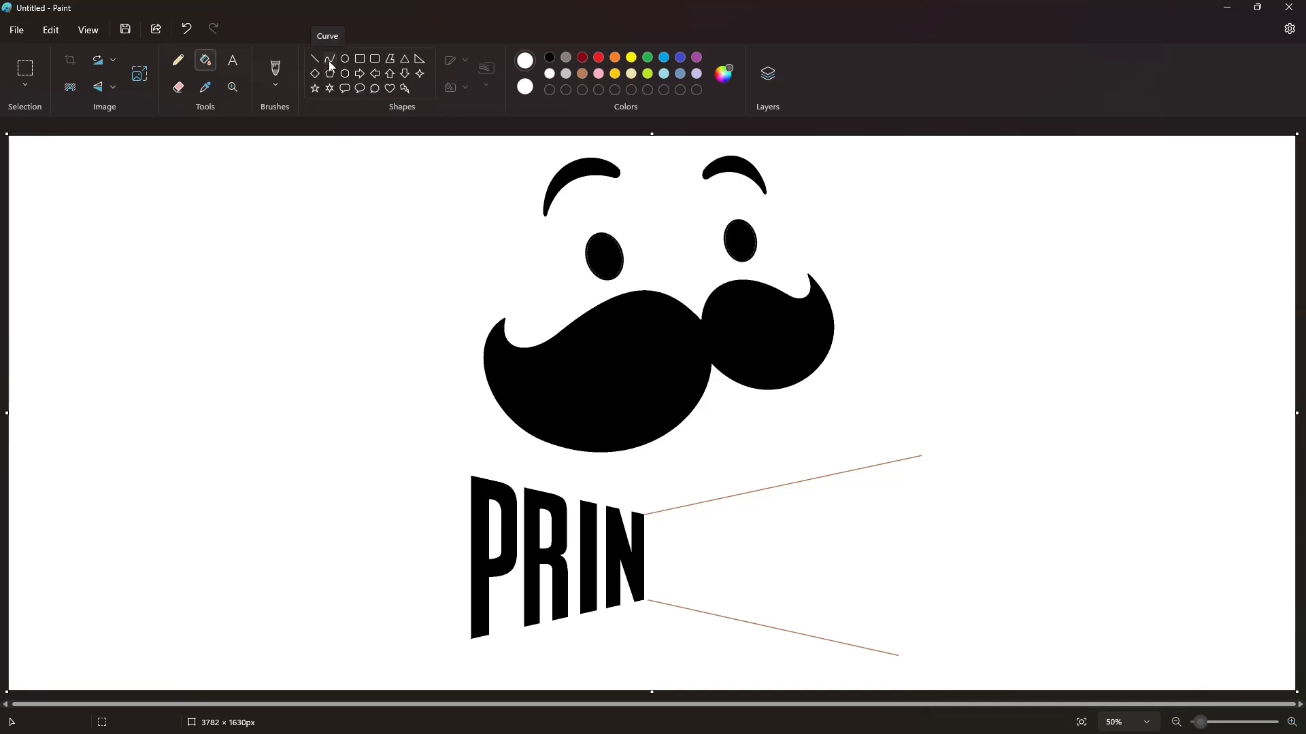
pyautogui.click(549, 57)
pyautogui.click(328, 61)
pyautogui.moveTo(672, 510)
pyautogui.mouseDown()
pyautogui.moveTo(655, 514)
pyautogui.moveTo(655, 592)
pyautogui.mouseUp()
pyautogui.hotkey('ctrl', 'z')
pyautogui.click(763, 548)
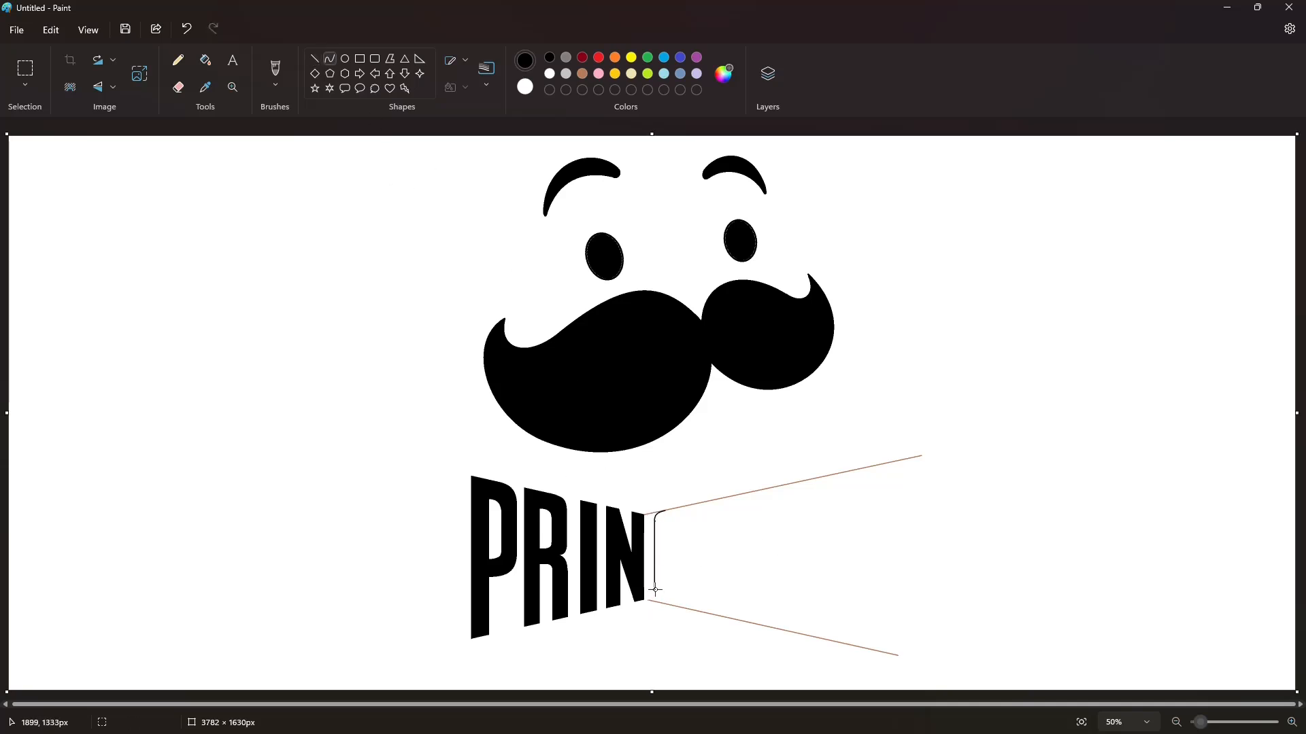
pyautogui.moveTo(655, 590); pyautogui.dragTo(658, 602)
pyautogui.click(742, 601)
# Step: Close the G's outline with a black far side that has curved upper and lower corners
pyautogui.moveTo(679, 508)
pyautogui.mouseDown()
pyautogui.moveTo(695, 520)
pyautogui.moveTo(684, 602)
pyautogui.mouseUp()
pyautogui.click(314, 58)
pyautogui.click(330, 59)
pyautogui.click(688, 609)
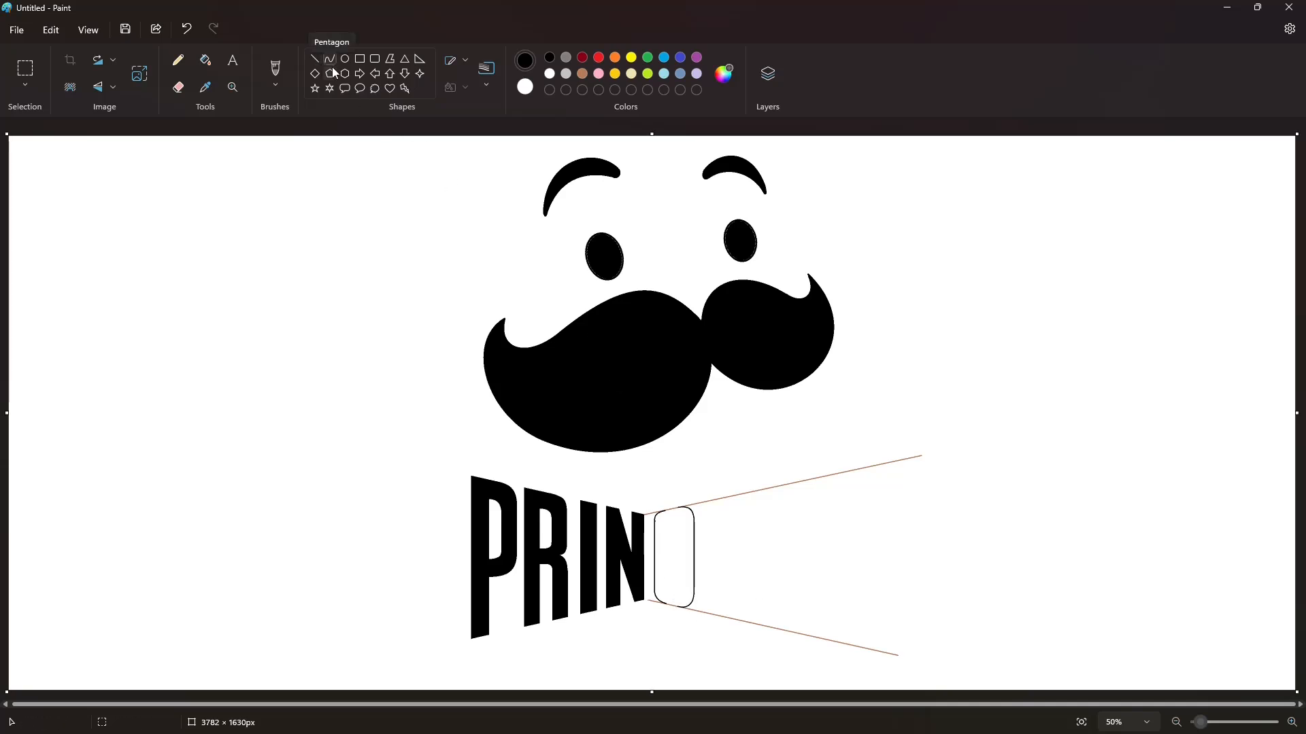
# Step: Draw the G's inner opening, side gap and crossbar inside the outline with straight black lines
pyautogui.click(314, 59)
pyautogui.moveTo(670, 516)
pyautogui.mouseDown()
pyautogui.moveTo(670, 602)
pyautogui.moveTo(681, 604)
pyautogui.moveTo(691, 520)
pyautogui.mouseUp()
pyautogui.moveTo(663, 588)
pyautogui.mouseDown()
pyautogui.moveTo(686, 593)
pyautogui.moveTo(694, 556)
pyautogui.moveTo(678, 570)
pyautogui.moveTo(688, 573)
pyautogui.moveTo(697, 542)
pyautogui.mouseUp()
pyautogui.click(809, 588)
pyautogui.click(726, 561)
pyautogui.click(734, 569)
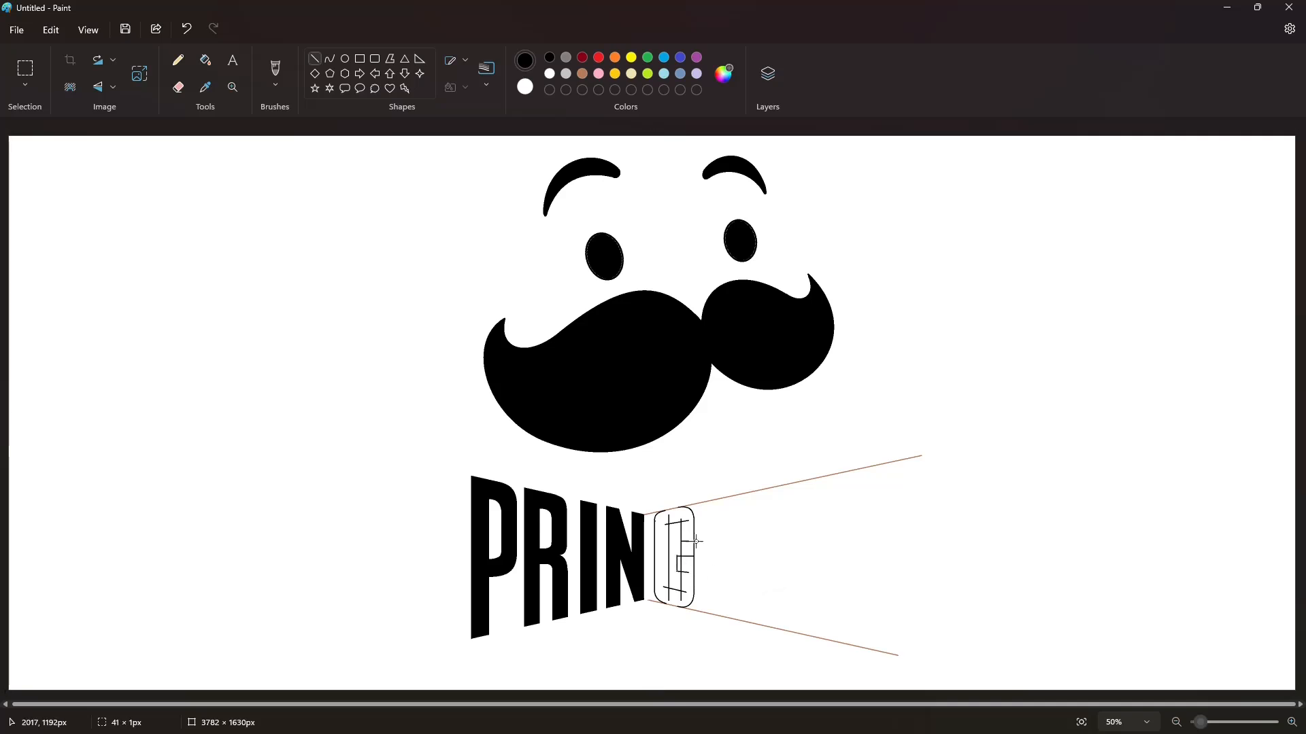
pyautogui.click(763, 577)
# Step: Fill the letter G with black, including its crossbar, leaving the inner opening and side gap white
pyautogui.keyDown('ctrl'); pyautogui.scroll(2, 1172, 641); pyautogui.keyUp('ctrl')
pyautogui.scroll(-2, 973, 639)
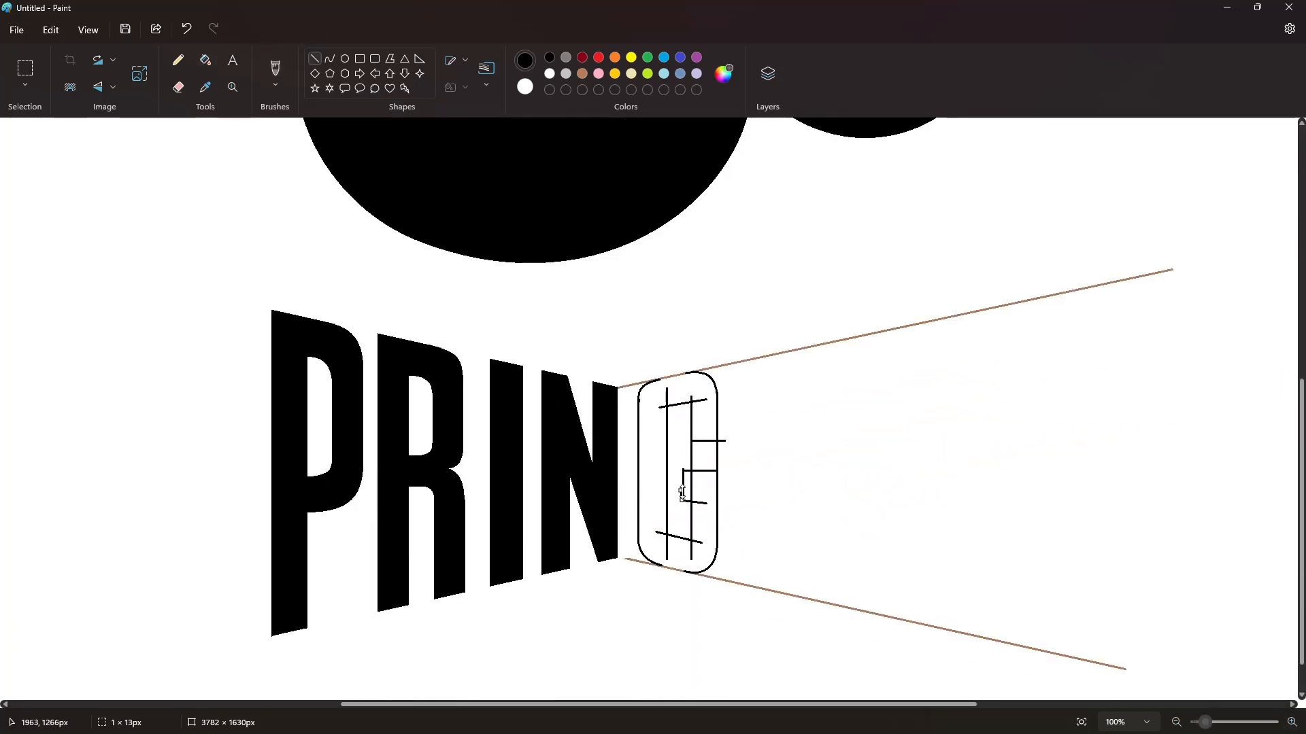
pyautogui.click(205, 60)
pyautogui.click(670, 389)
pyautogui.click(672, 376)
pyautogui.click(679, 571)
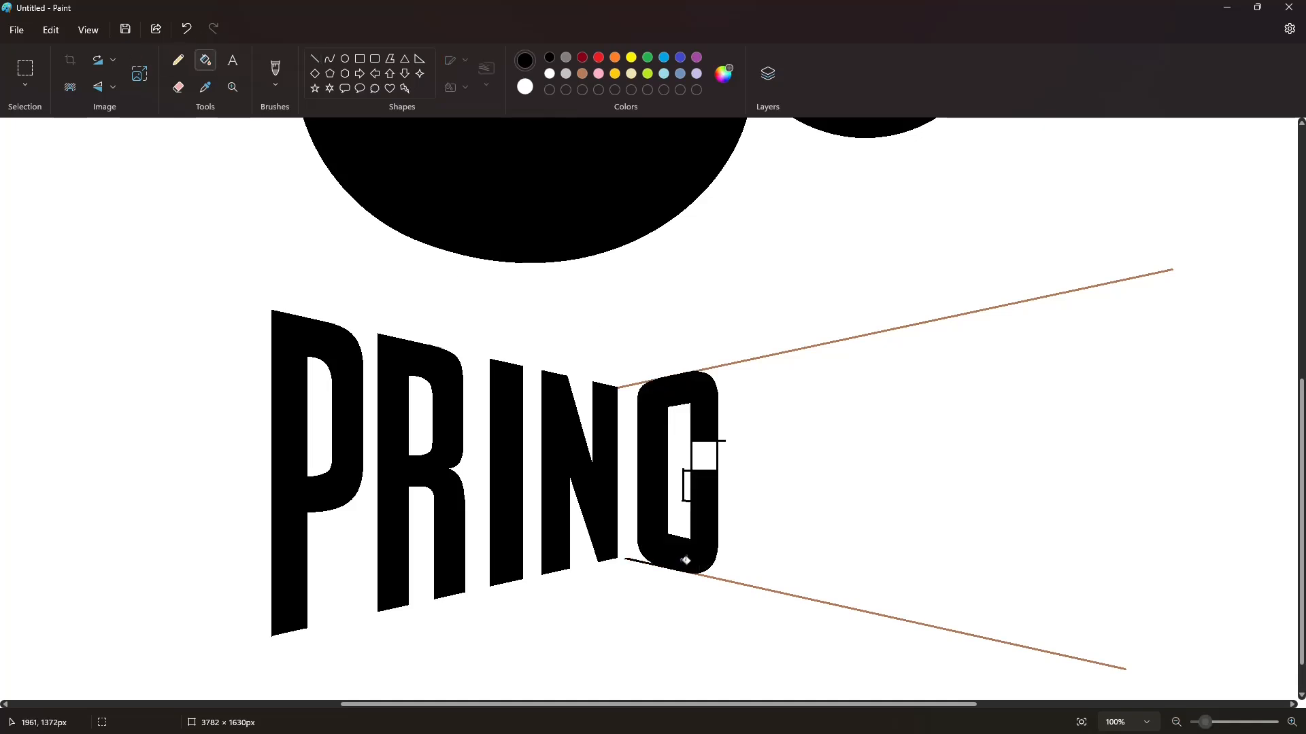
pyautogui.hotkey('ctrl', 'z')
pyautogui.click(671, 568)
pyautogui.click(689, 480)
# Step: Open the G's side gap with white lines and clean the crossbar's inner edge
pyautogui.click(314, 59)
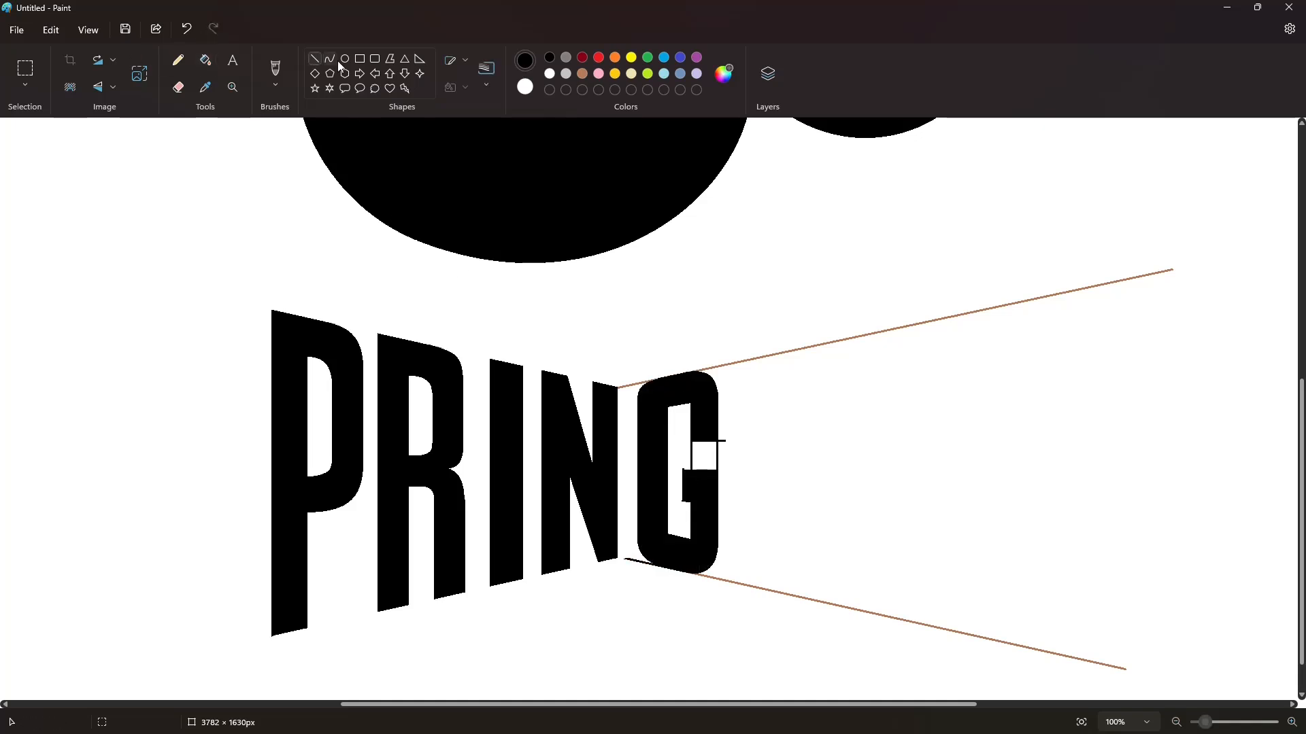
pyautogui.click(550, 74)
pyautogui.moveTo(682, 444)
pyautogui.mouseDown()
pyautogui.moveTo(733, 444)
pyautogui.moveTo(744, 469)
pyautogui.mouseUp()
pyautogui.click(778, 475)
pyautogui.moveTo(682, 504); pyautogui.dragTo(681, 467)
pyautogui.click(206, 60)
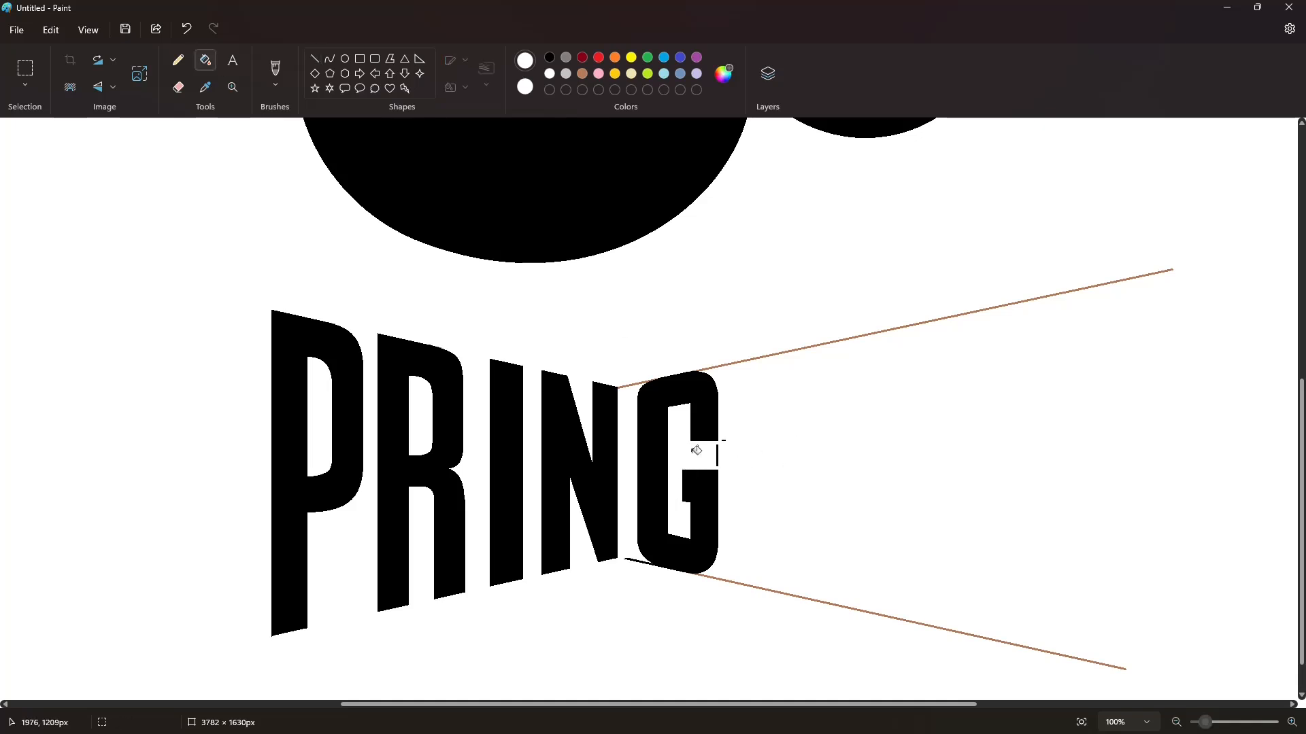
# Step: Erase the dark line remnant at the G's lower corner and the upper guide segment between N and G with white
pyautogui.click(314, 59)
pyautogui.moveTo(640, 558)
pyautogui.mouseDown()
pyautogui.moveTo(674, 589)
pyautogui.moveTo(648, 564)
pyautogui.mouseUp()
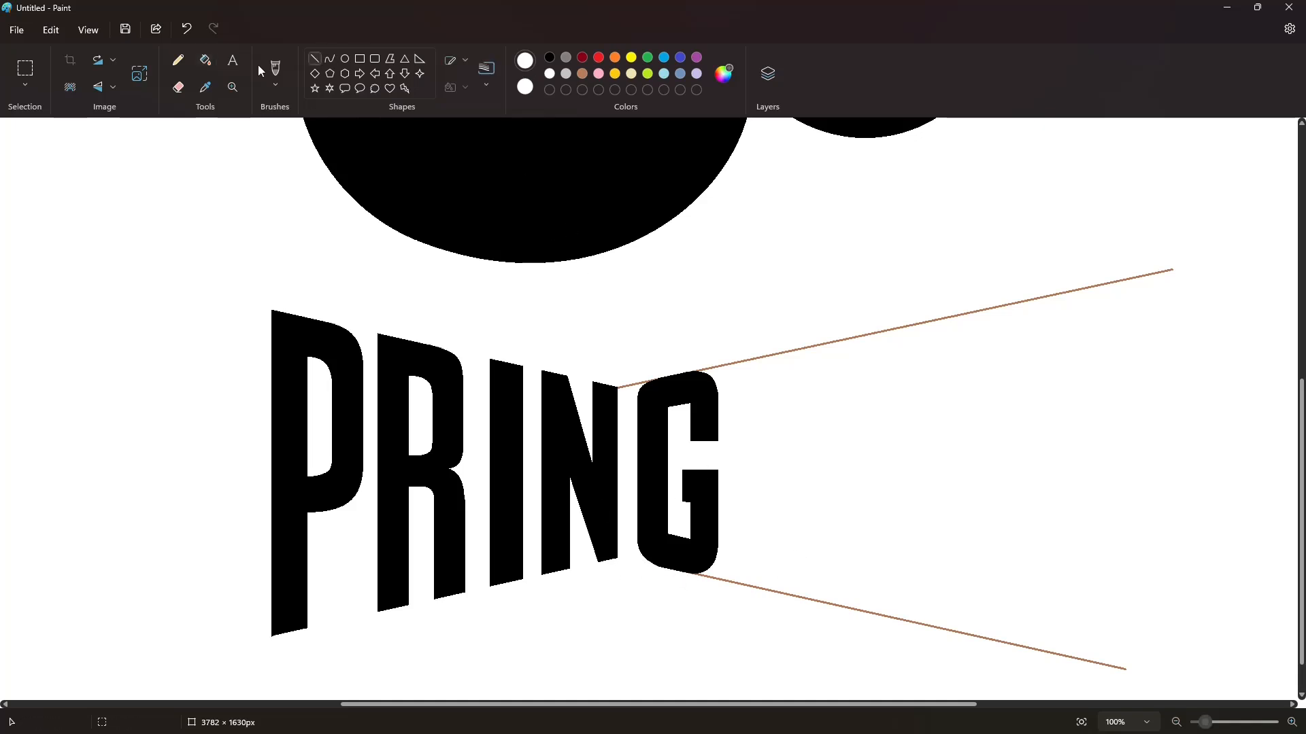
pyautogui.click(206, 60)
pyautogui.click(636, 381)
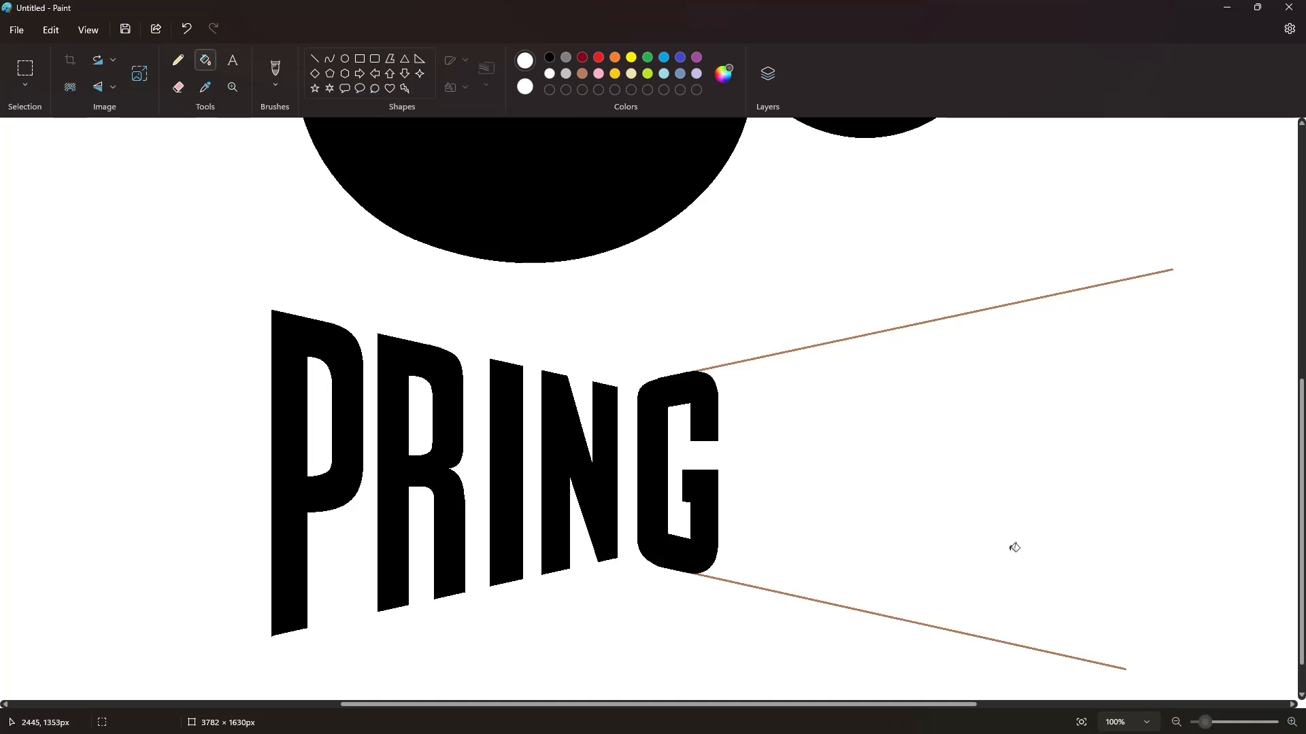
# Step: Draw a white line about 37 px wide along the G's slanted upper edge and nudge it vertically into place
pyautogui.scroll(-1, 1011, 544)
pyautogui.click(314, 58)
pyautogui.moveTo(650, 327); pyautogui.dragTo(678, 323)
pyautogui.hotkey('ctrl', 'z')
pyautogui.press('Up')
pyautogui.press('Up')
pyautogui.press('Up')
pyautogui.press('Down')
pyautogui.press('Down')
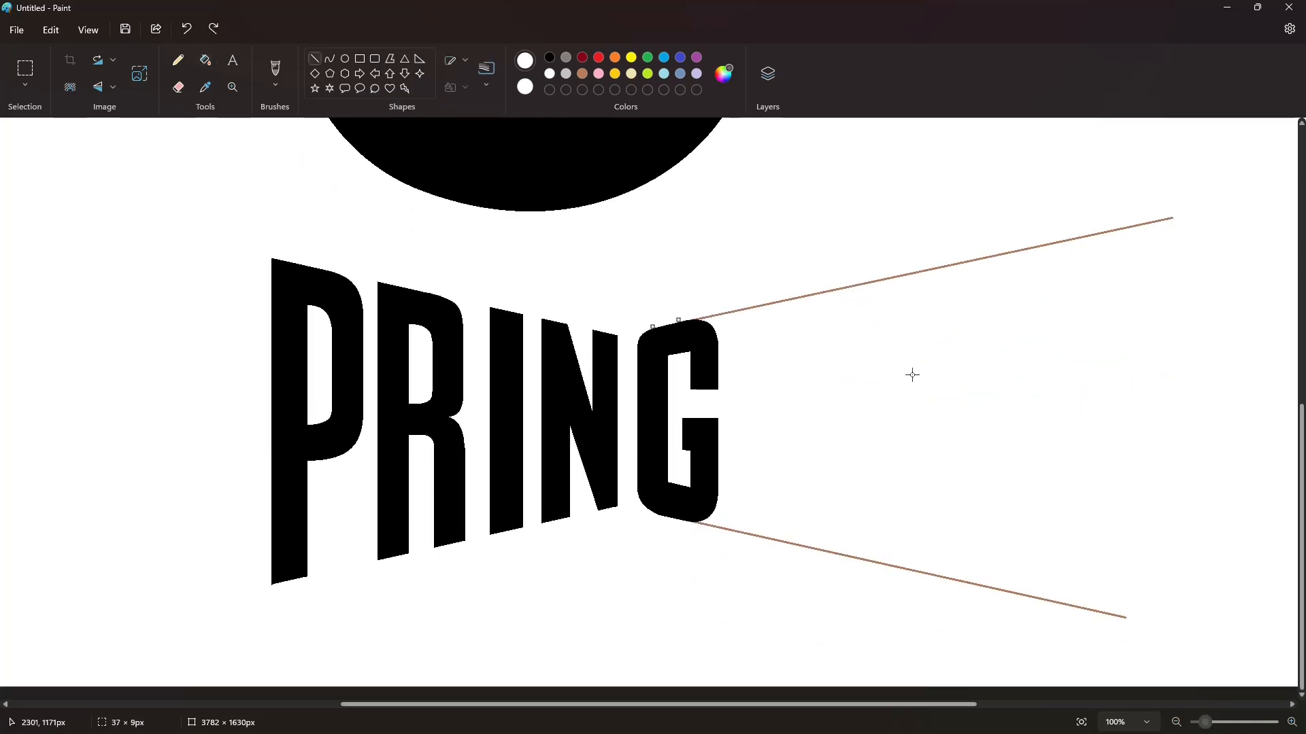
# Step: Draw the two sides of the L's stem beside the G as 3 px black vertical lines
pyautogui.scroll(-3, 1046, 510)
pyautogui.click(482, 77)
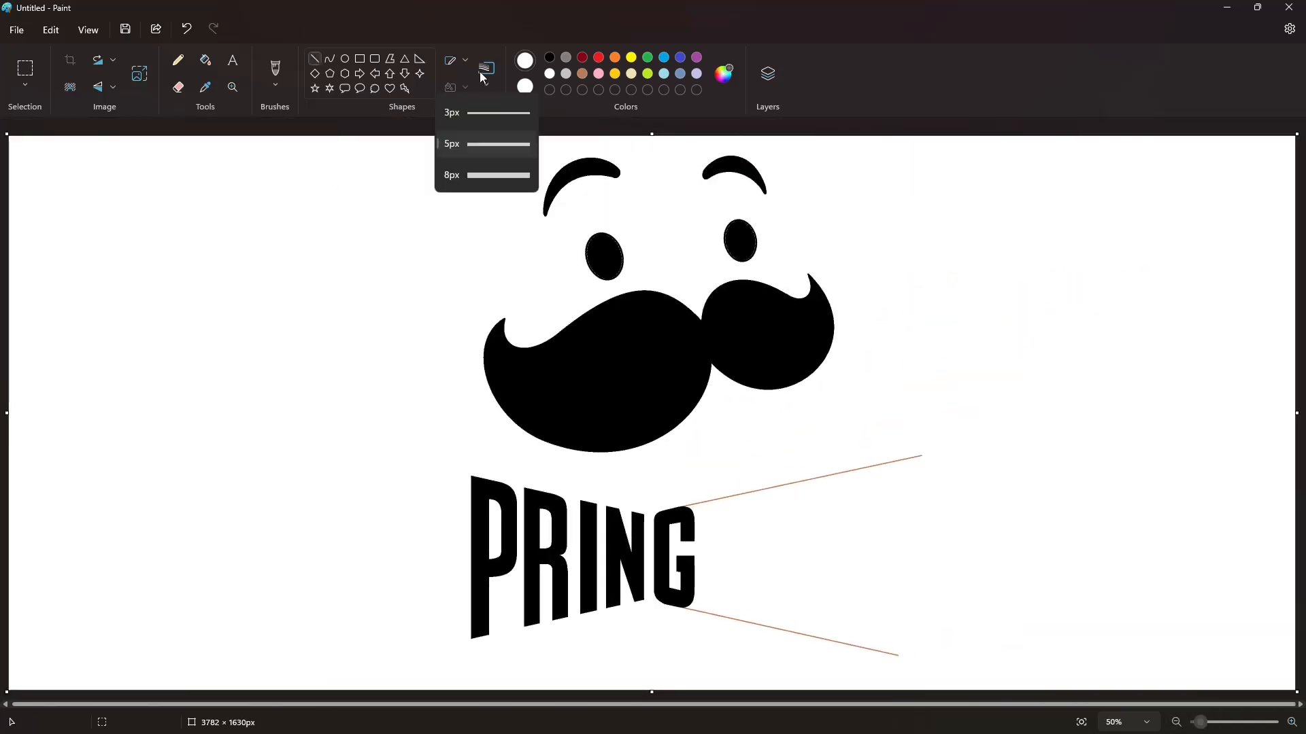
pyautogui.click(486, 112)
pyautogui.click(550, 59)
pyautogui.moveTo(706, 494); pyautogui.dragTo(706, 628)
pyautogui.click(757, 579)
pyautogui.moveTo(721, 491); pyautogui.dragTo(721, 603)
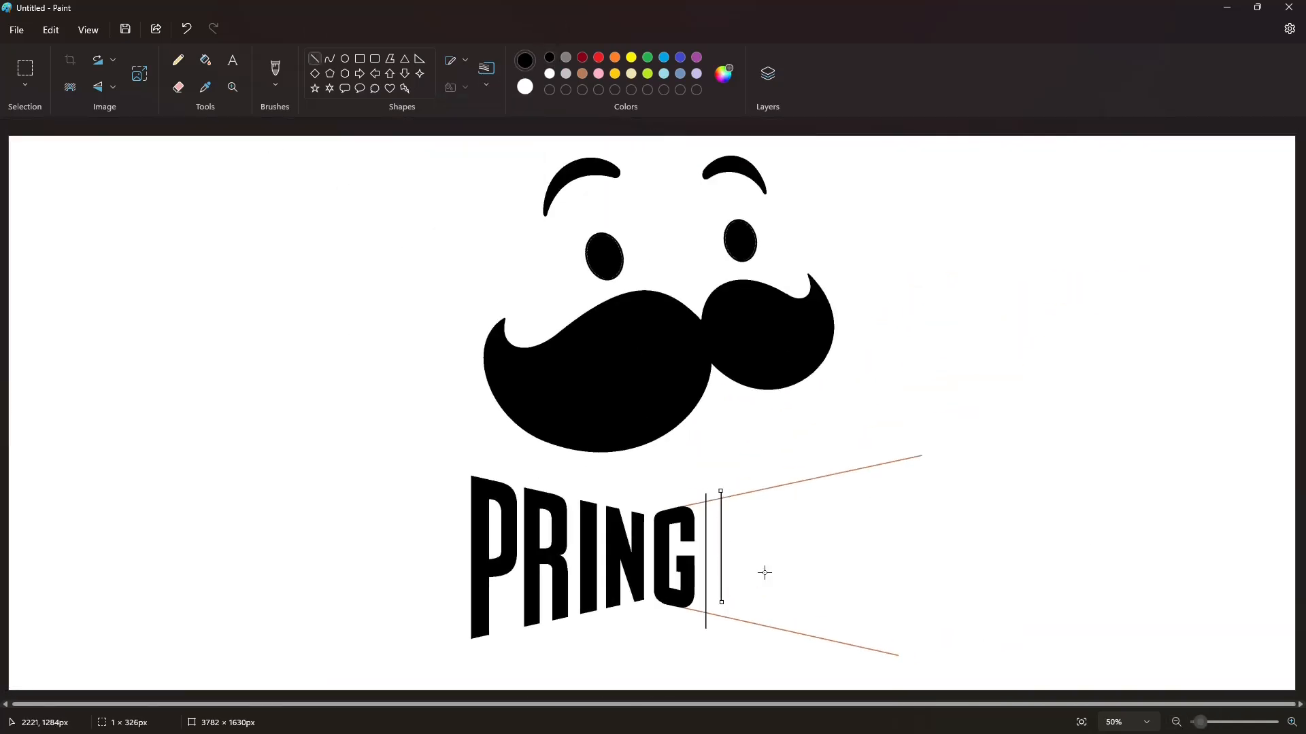
pyautogui.click(764, 577)
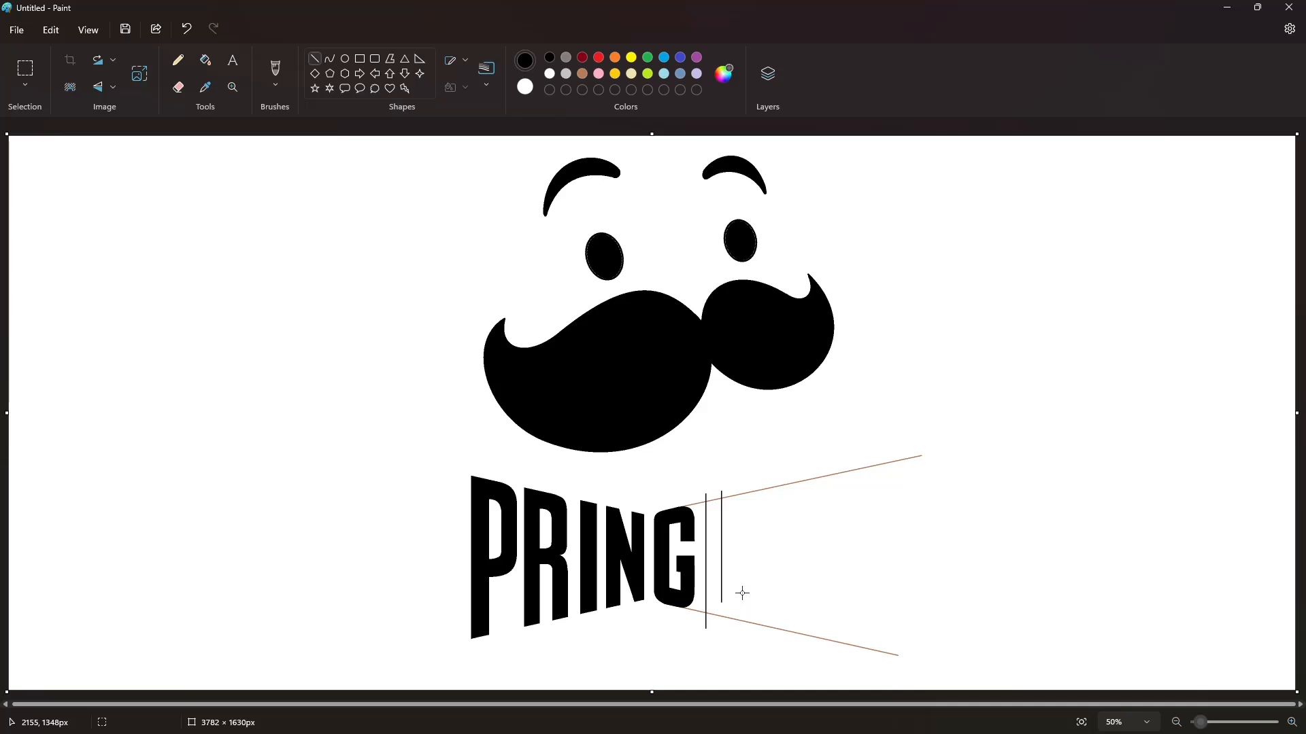
# Step: Draw the E's two outer verticals, a slanted line for the feet of L and E, and the end of the L's foot
pyautogui.moveTo(746, 485); pyautogui.dragTo(746, 653)
pyautogui.click(764, 621)
pyautogui.moveTo(780, 479); pyautogui.dragTo(781, 654)
pyautogui.moveTo(707, 595)
pyautogui.mouseDown()
pyautogui.moveTo(787, 606)
pyautogui.moveTo(737, 631)
pyautogui.mouseUp()
pyautogui.click(884, 593)
pyautogui.click(846, 616)
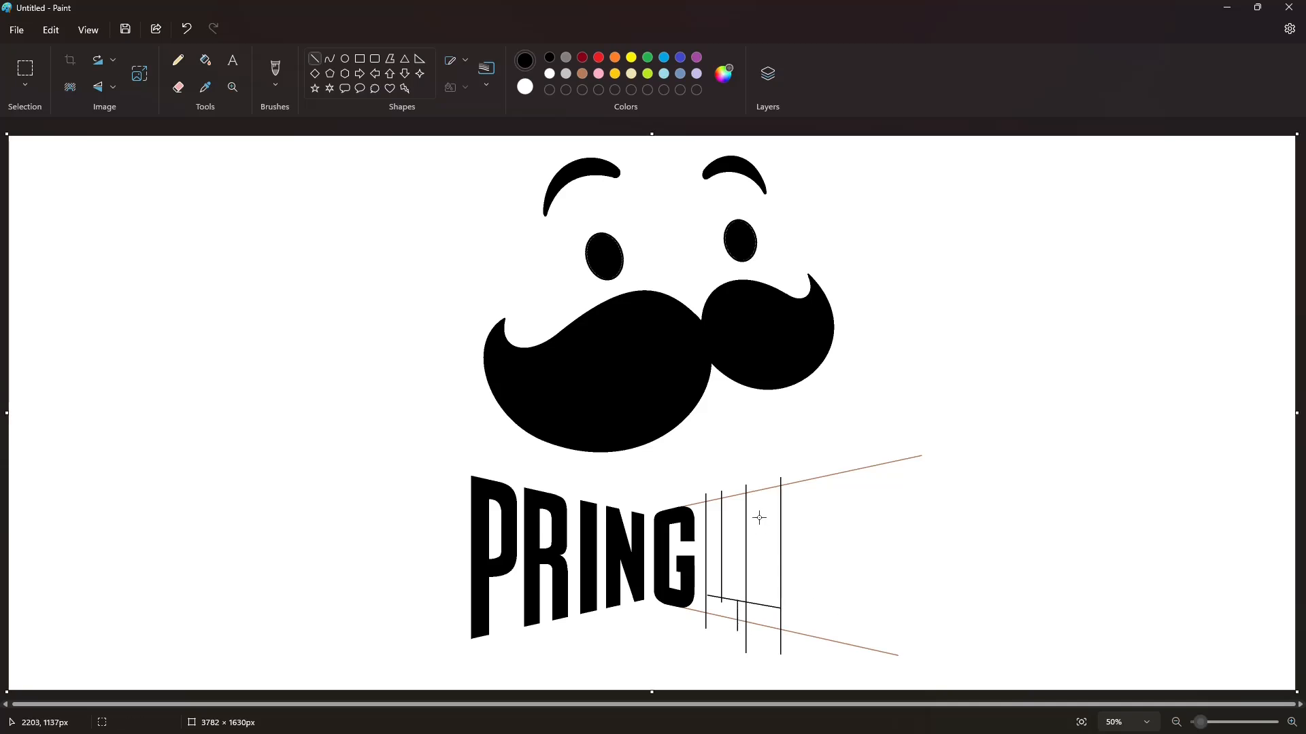
# Step: Add the inner edge of the E's stem, the underside of its upper arm and a rectangle for its middle arm
pyautogui.moveTo(763, 504); pyautogui.dragTo(762, 615)
pyautogui.click(842, 585)
pyautogui.click(889, 519)
pyautogui.moveTo(780, 507)
pyautogui.mouseDown()
pyautogui.moveTo(754, 511)
pyautogui.moveTo(750, 563)
pyautogui.mouseUp()
pyautogui.click(360, 59)
pyautogui.click(989, 616)
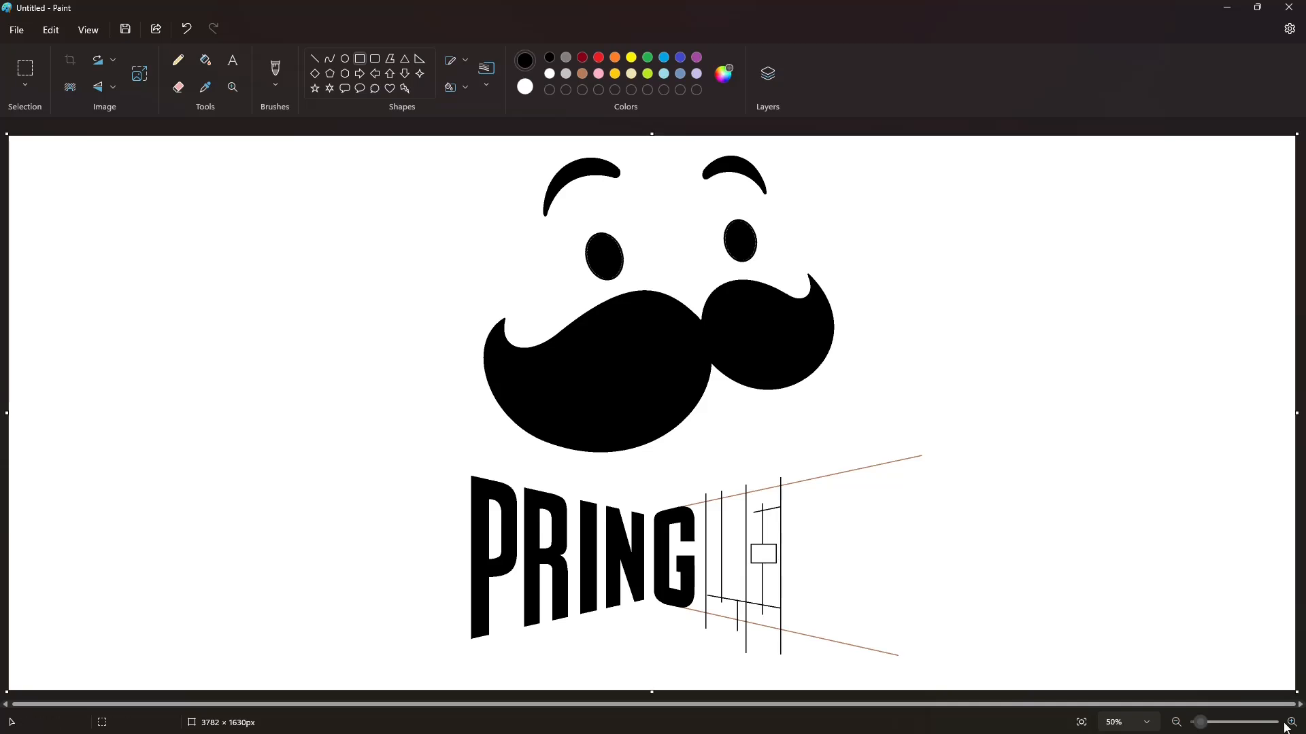
# Step: Fill the main areas of the letters L and E with black
pyautogui.click(1292, 723)
pyautogui.scroll(-4, 1048, 462)
pyautogui.click(205, 60)
pyautogui.click(779, 484)
pyautogui.click(843, 537)
pyautogui.click(846, 398)
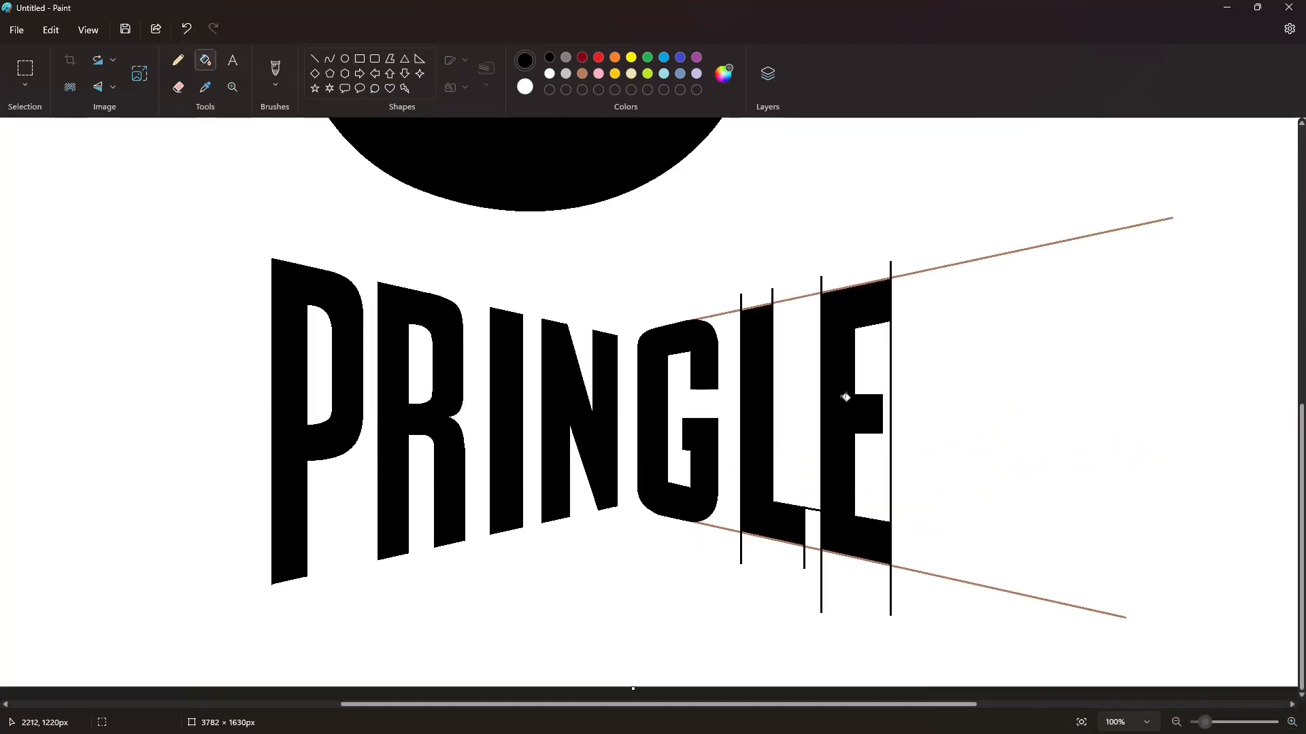
# Step: Fill the remaining strips of the L and E along both guide lines with black
pyautogui.click(769, 539)
pyautogui.click(838, 554)
pyautogui.click(842, 287)
pyautogui.click(756, 303)
pyautogui.hotkey('ctrl', 'z')
pyautogui.click(756, 306)
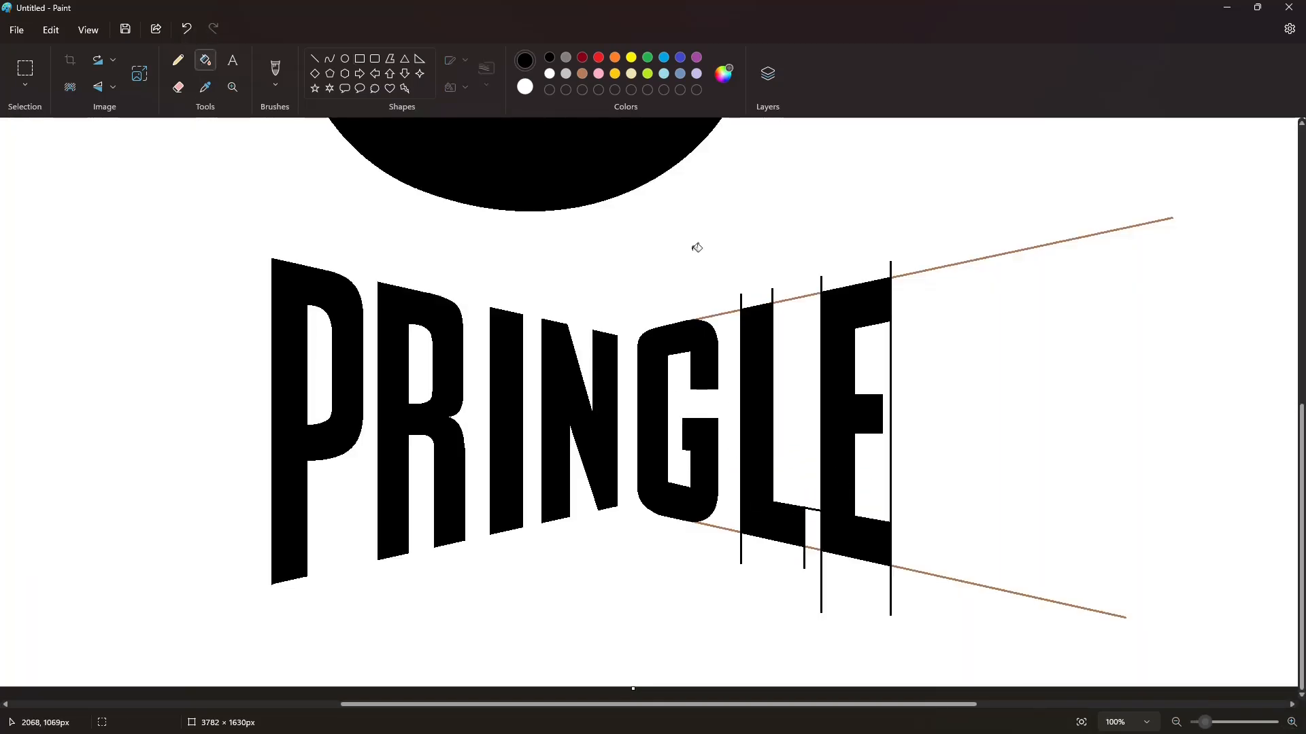
# Step: Cut the overshooting lines above the L and E with white lines along the upper guide line
pyautogui.click(315, 59)
pyautogui.click(549, 74)
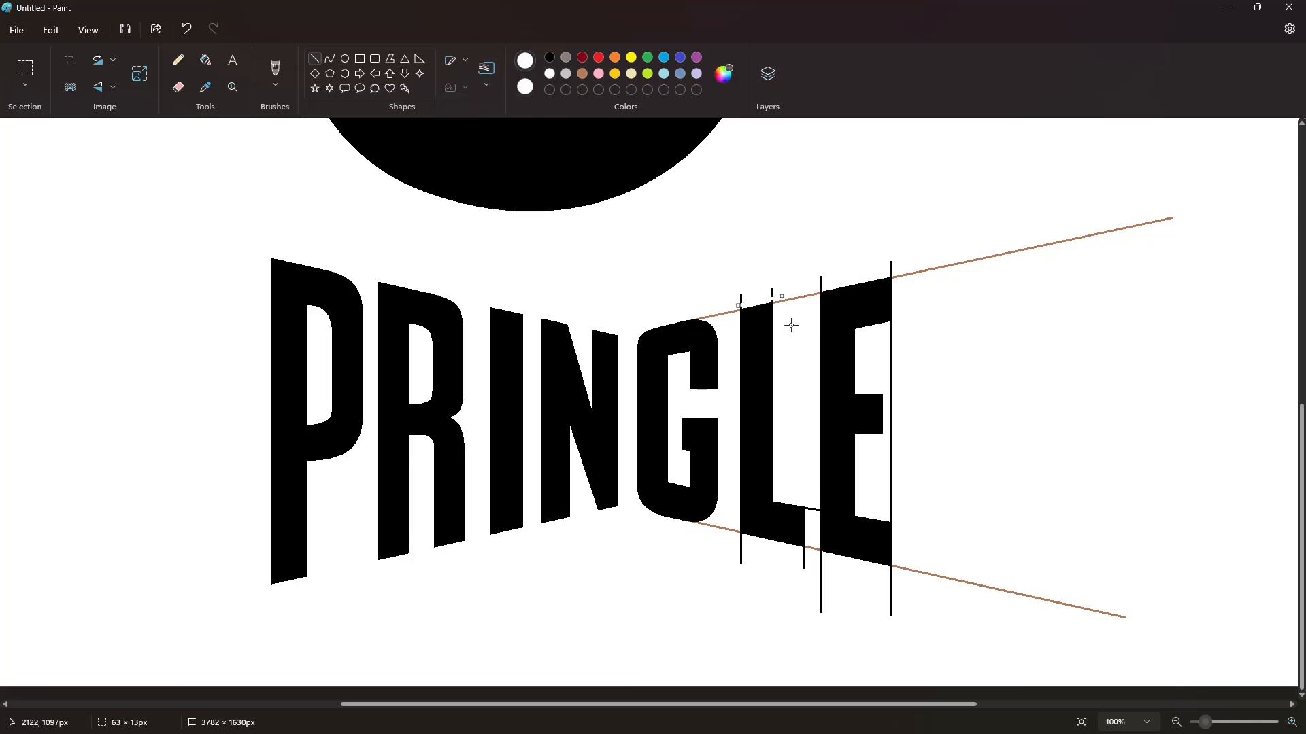
pyautogui.moveTo(818, 290); pyautogui.dragTo(901, 272)
pyautogui.click(931, 316)
# Step: Separate the overshooting lines below the L and E, beside the L's foot and at the E's arm ends with white lines
pyautogui.moveTo(737, 530); pyautogui.dragTo(903, 568)
pyautogui.press('Down')
pyautogui.press('Down')
pyautogui.press('Down')
pyautogui.press('Down')
pyautogui.click(927, 532)
pyautogui.moveTo(809, 521); pyautogui.dragTo(807, 495)
pyautogui.moveTo(886, 328); pyautogui.dragTo(910, 325)
# Step: Fill the line stubs around the L and E and the lower guide segment between G and L with white
pyautogui.click(205, 60)
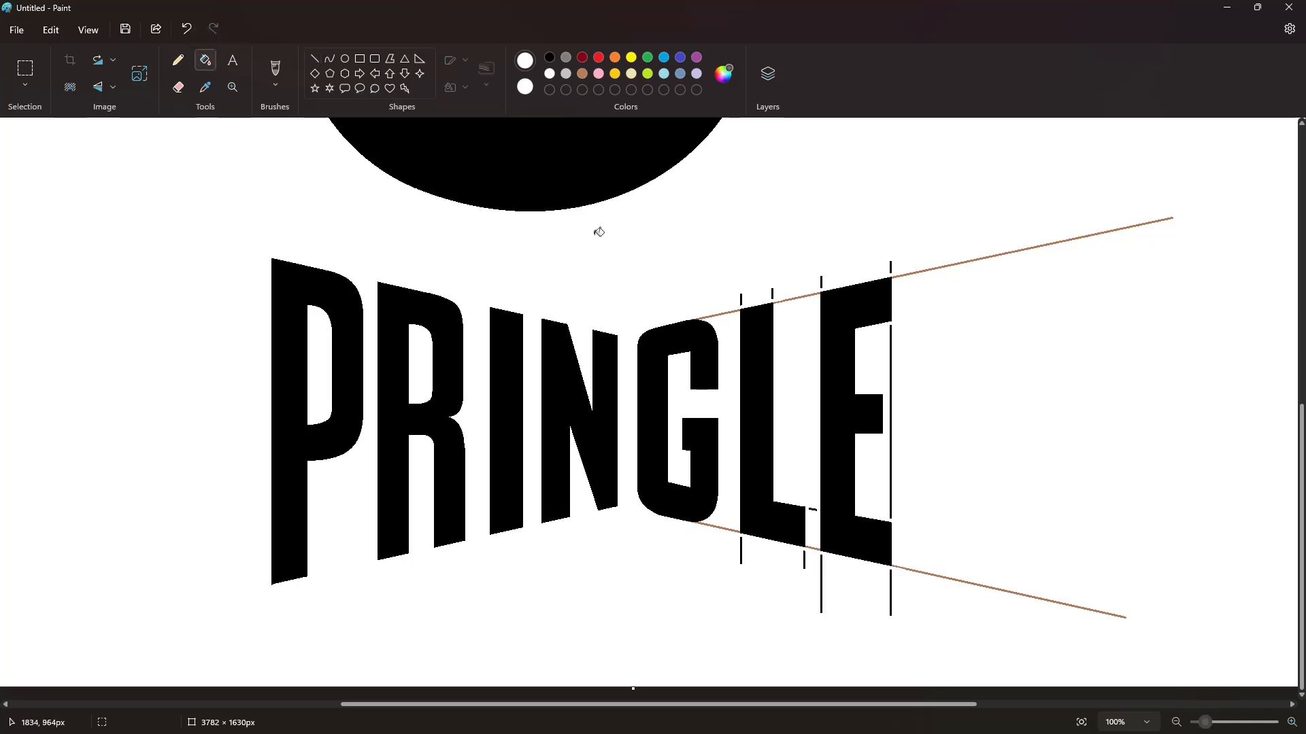
pyautogui.click(791, 297)
pyautogui.click(892, 270)
pyautogui.click(890, 350)
pyautogui.click(892, 574)
pyautogui.click(822, 576)
pyautogui.click(807, 558)
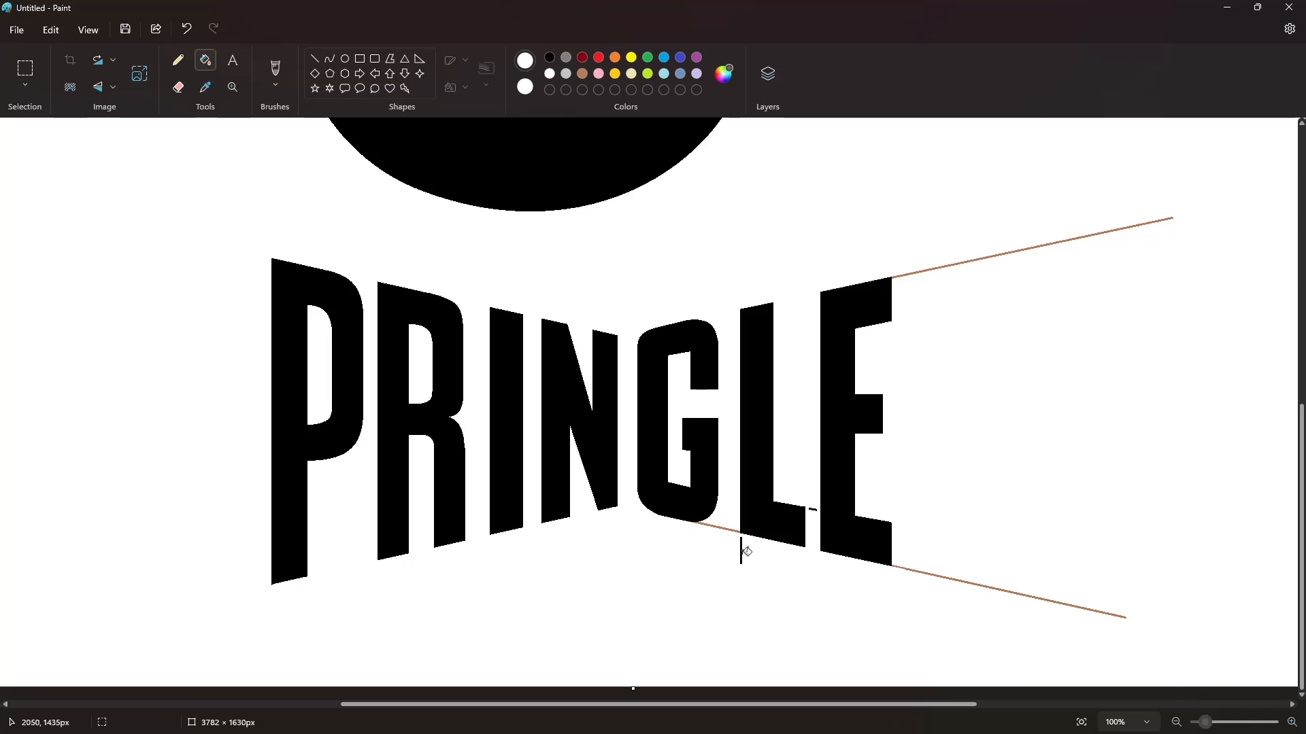
pyautogui.click(741, 551)
pyautogui.click(724, 528)
pyautogui.scroll(-2, 821, 509)
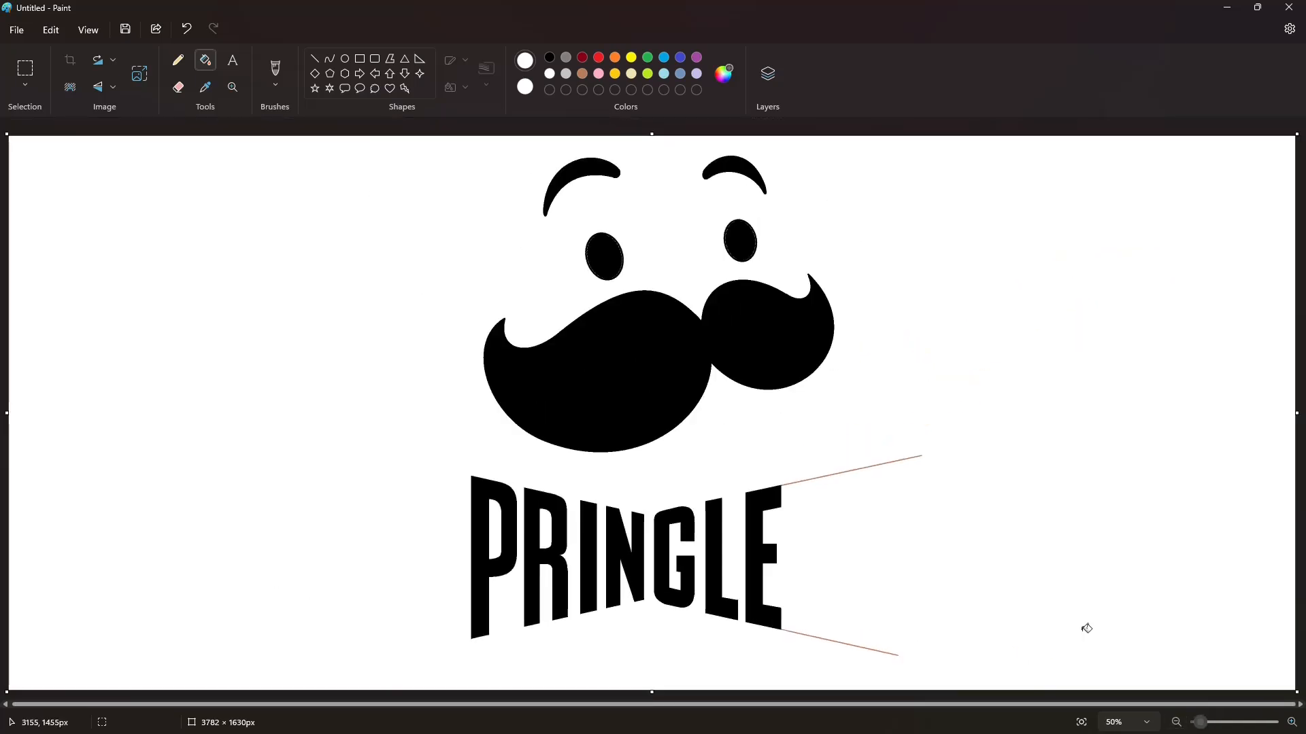
# Step: Outline the top arch and squared upper terminal of a black S beside the E, using curves and straight lines
pyautogui.click(330, 58)
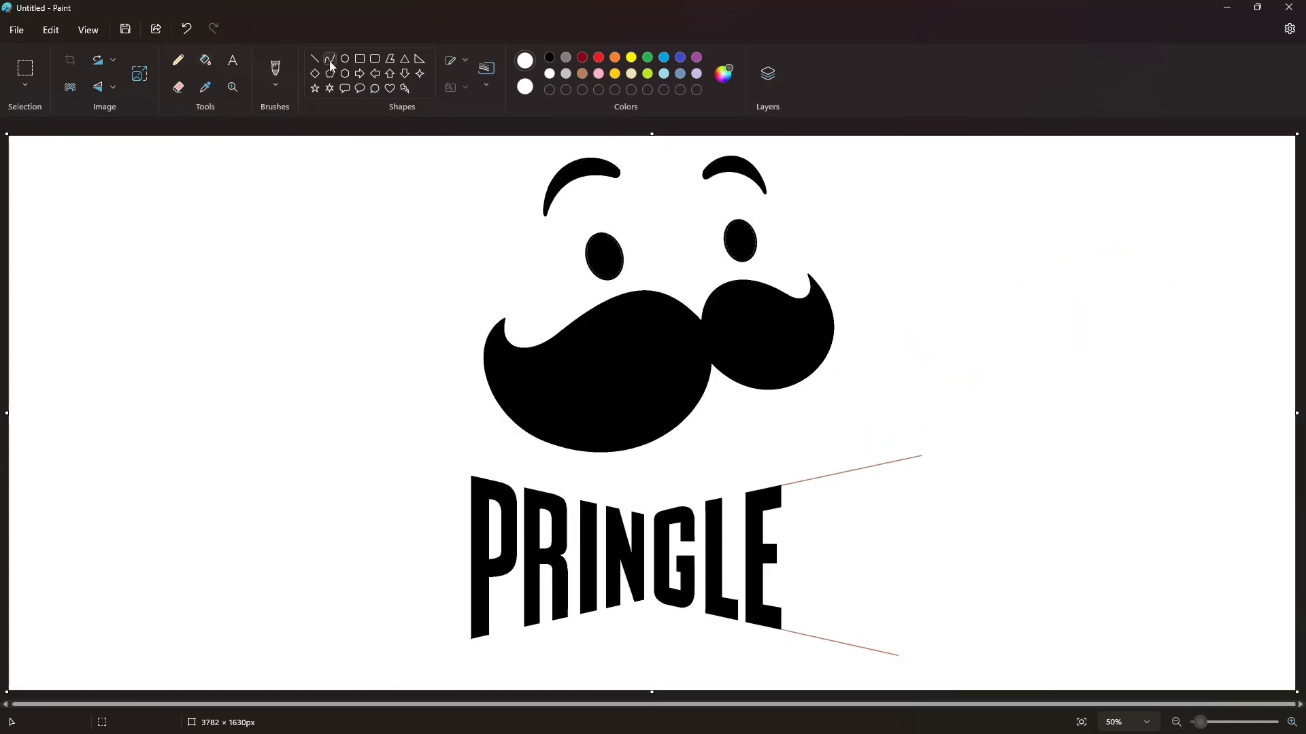
pyautogui.click(550, 57)
pyautogui.moveTo(809, 479)
pyautogui.mouseDown()
pyautogui.moveTo(791, 500)
pyautogui.moveTo(792, 483)
pyautogui.moveTo(837, 490)
pyautogui.mouseUp()
pyautogui.click(486, 74)
pyautogui.click(501, 117)
pyautogui.click(895, 479)
pyautogui.moveTo(828, 484)
pyautogui.mouseDown()
pyautogui.moveTo(835, 476)
pyautogui.moveTo(837, 529)
pyautogui.moveTo(821, 530)
pyautogui.moveTo(824, 506)
pyautogui.mouseUp()
pyautogui.click(885, 466)
pyautogui.click(314, 58)
pyautogui.click(933, 528)
pyautogui.click(896, 507)
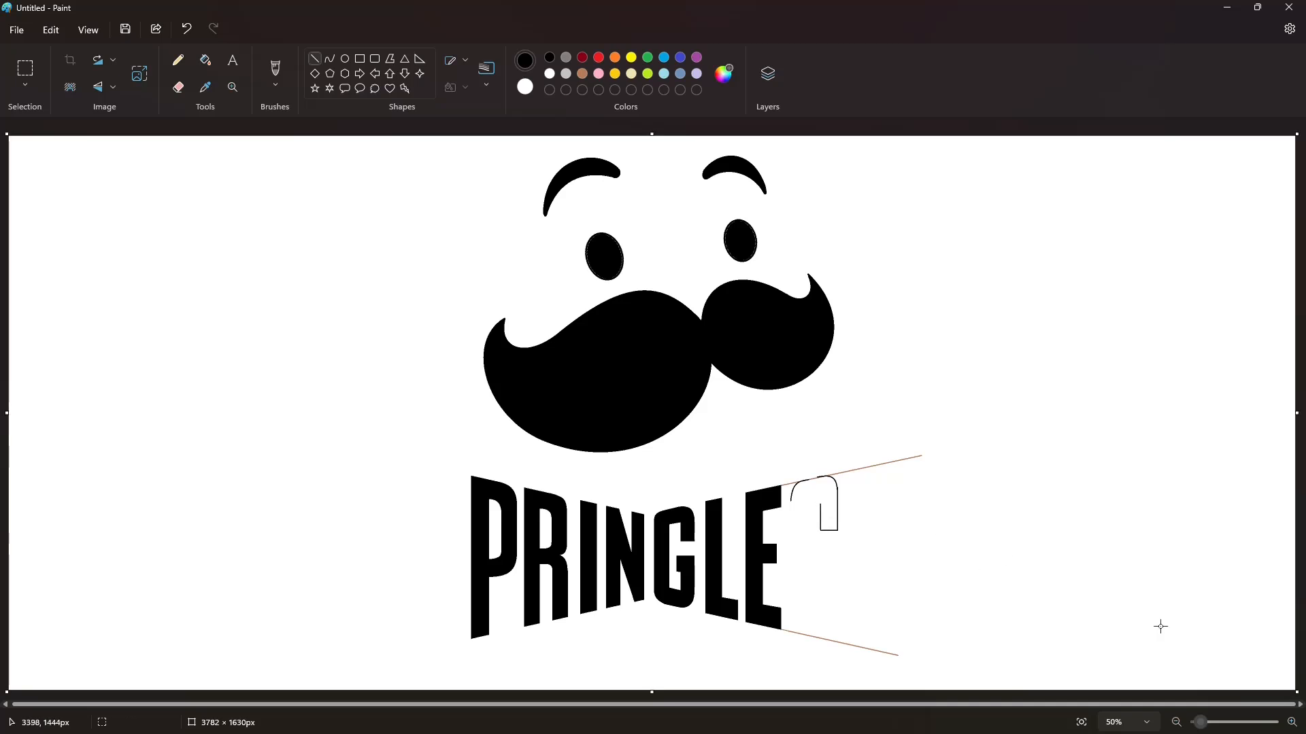
# Step: Bevel the inner corners of the G's counter with short black lines
pyautogui.click(1292, 722)
pyautogui.scroll(-3, 1014, 635)
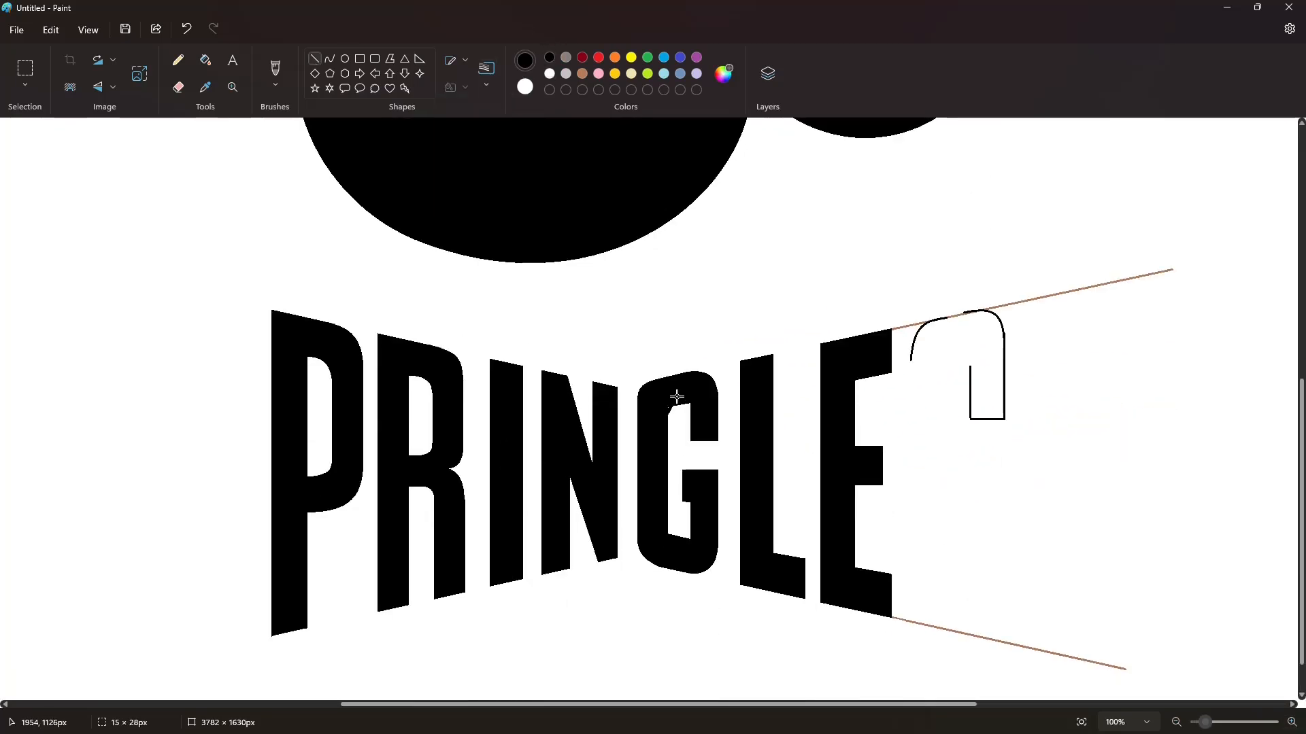
pyautogui.click(718, 404)
pyautogui.moveTo(703, 407); pyautogui.dragTo(680, 396)
pyautogui.click(761, 394)
pyautogui.moveTo(656, 526); pyautogui.dragTo(674, 550)
pyautogui.click(1176, 722)
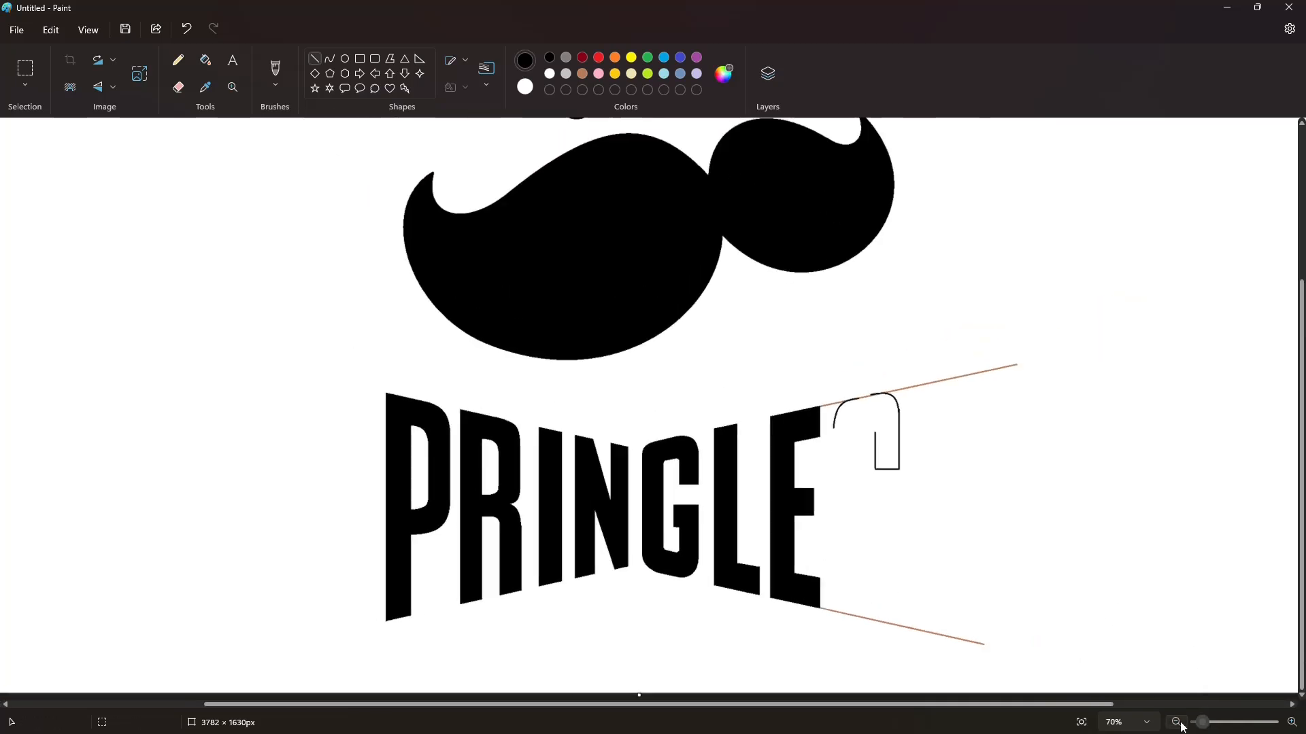
pyautogui.click(1177, 723)
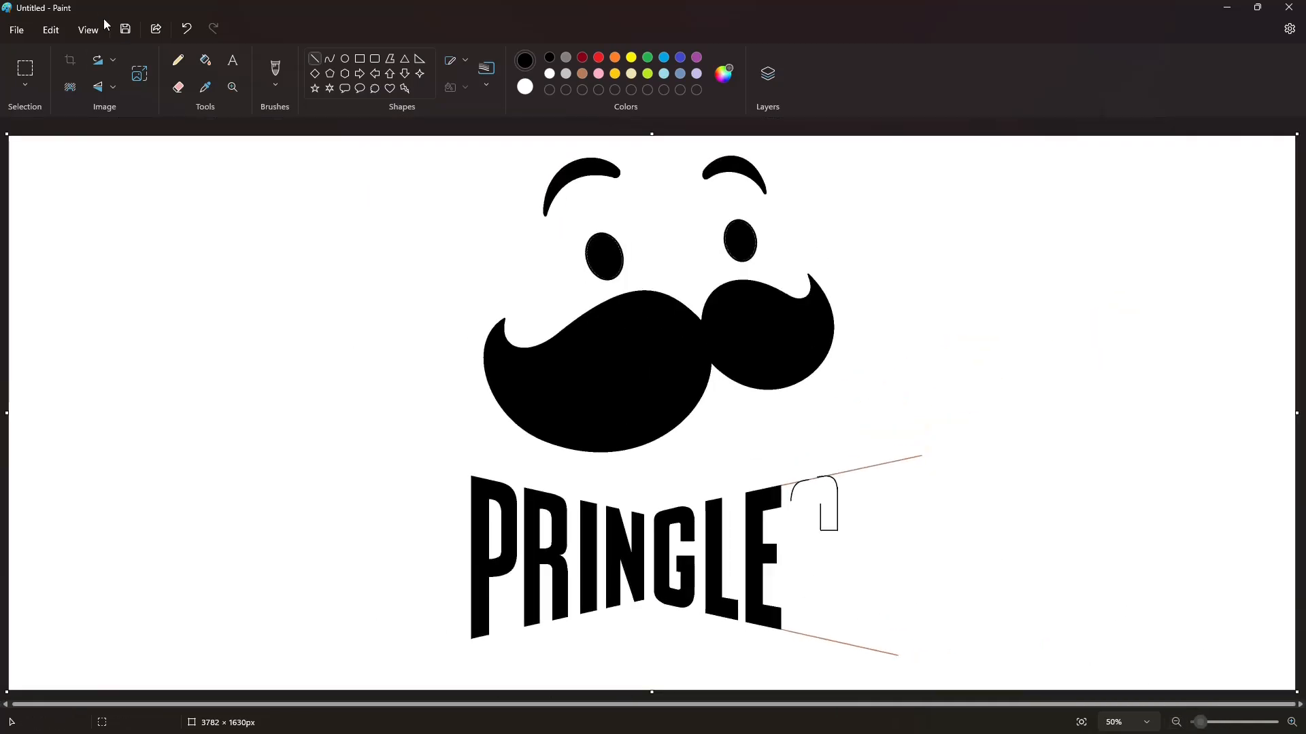
# Step: Draw the arched inner edge of the S's upper hook with 3px black curves and a line
pyautogui.click(330, 59)
pyautogui.moveTo(820, 503)
pyautogui.mouseDown()
pyautogui.moveTo(790, 529)
pyautogui.moveTo(813, 571)
pyautogui.mouseUp()
pyautogui.click(809, 496)
pyautogui.click(817, 496)
pyautogui.click(870, 500)
pyautogui.click(486, 74)
pyautogui.click(486, 150)
pyautogui.click(870, 512)
pyautogui.hotkey('ctrl', 'z')
pyautogui.click(316, 59)
pyautogui.click(901, 506)
pyautogui.click(874, 510)
# Step: Draw the S's upper outer edge beside the E and two parallel diagonals for its middle stroke
pyautogui.click(331, 59)
pyautogui.click(792, 536)
pyautogui.click(792, 539)
pyautogui.click(315, 59)
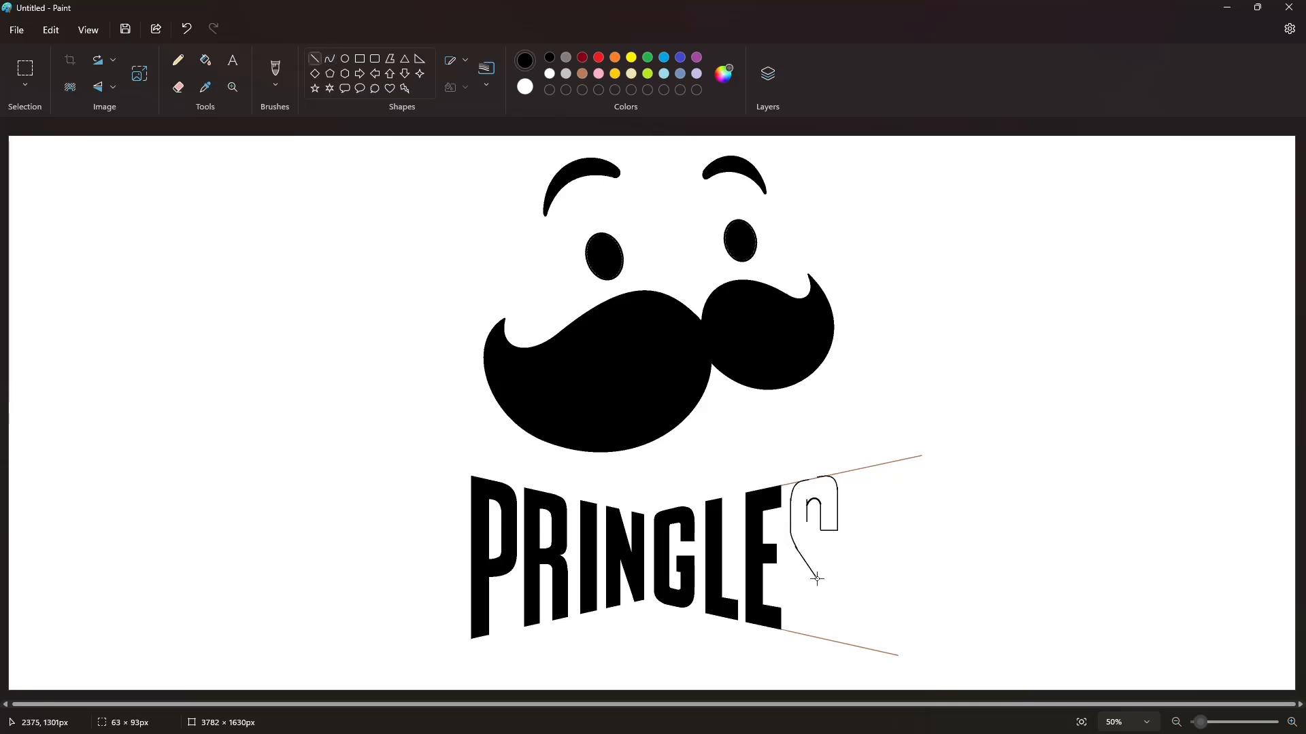
pyautogui.click(331, 59)
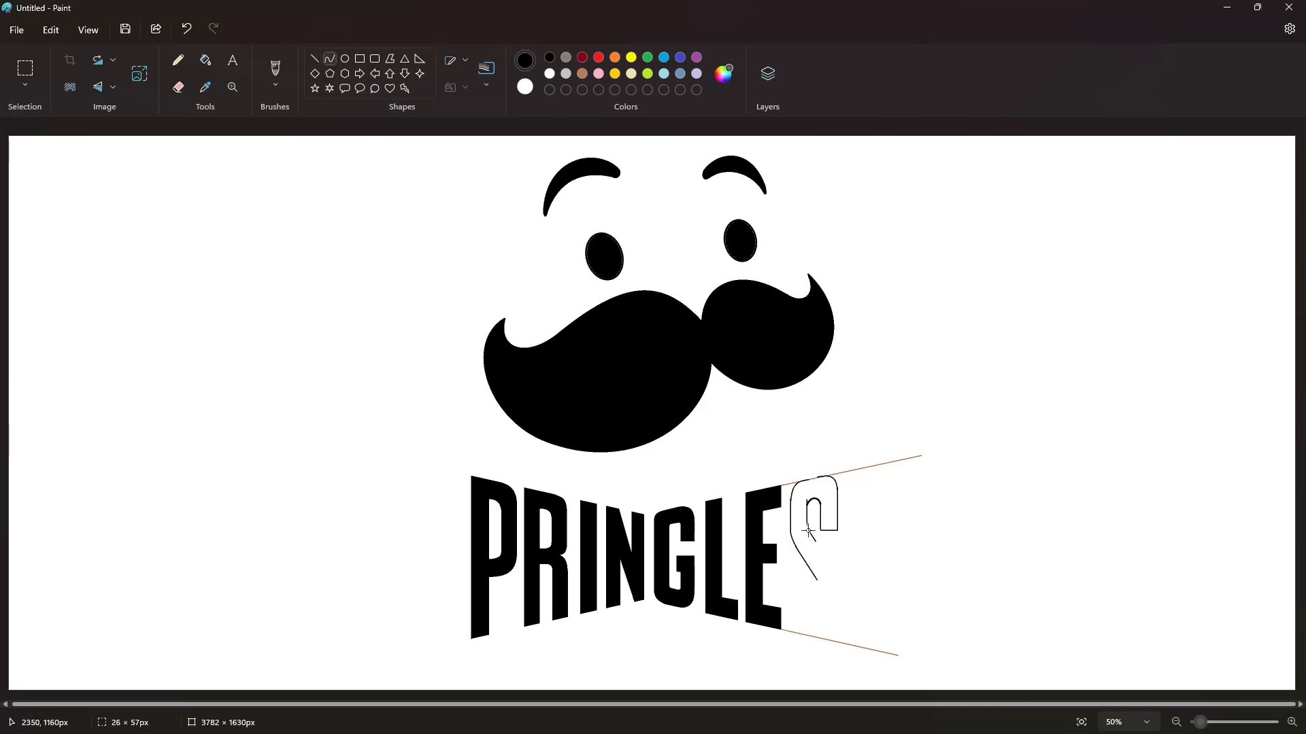
pyautogui.click(808, 531)
pyautogui.click(856, 547)
pyautogui.hotkey('ctrl', 'z')
pyautogui.click(315, 59)
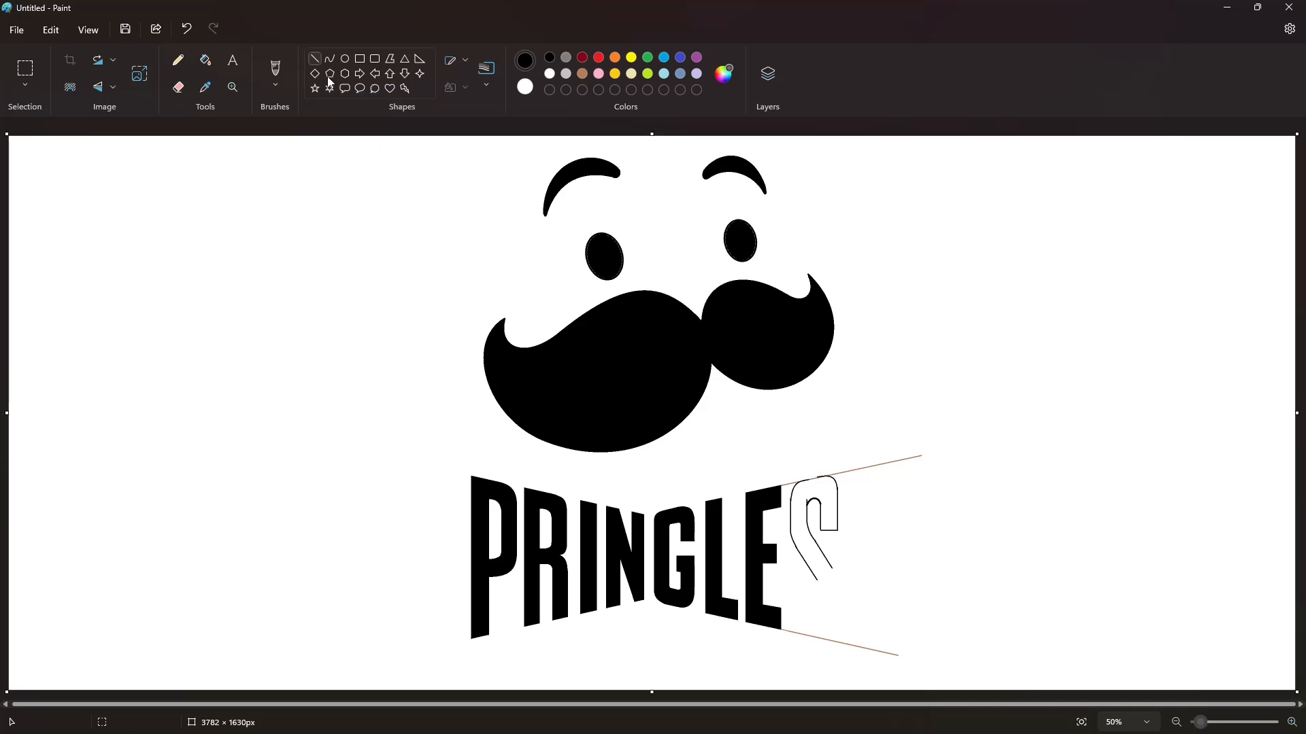
# Step: Draw the inner and outer curves of the S's lower bowl down to the lower guide line
pyautogui.click(330, 59)
pyautogui.moveTo(817, 580)
pyautogui.mouseDown()
pyautogui.moveTo(820, 611)
pyautogui.moveTo(839, 622)
pyautogui.moveTo(840, 580)
pyautogui.moveTo(807, 611)
pyautogui.moveTo(822, 639)
pyautogui.moveTo(838, 637)
pyautogui.moveTo(789, 606)
pyautogui.mouseUp()
pyautogui.doubleClick(820, 586)
pyautogui.click(841, 580)
pyautogui.click(919, 603)
pyautogui.click(874, 618)
pyautogui.hotkey('ctrl', 'z')
pyautogui.click(837, 637)
pyautogui.click(903, 619)
pyautogui.moveTo(796, 621); pyautogui.dragTo(789, 566)
pyautogui.click(618, 394)
# Step: Close the lower end of the S with straight black lines between its outer and inner edges
pyautogui.click(315, 60)
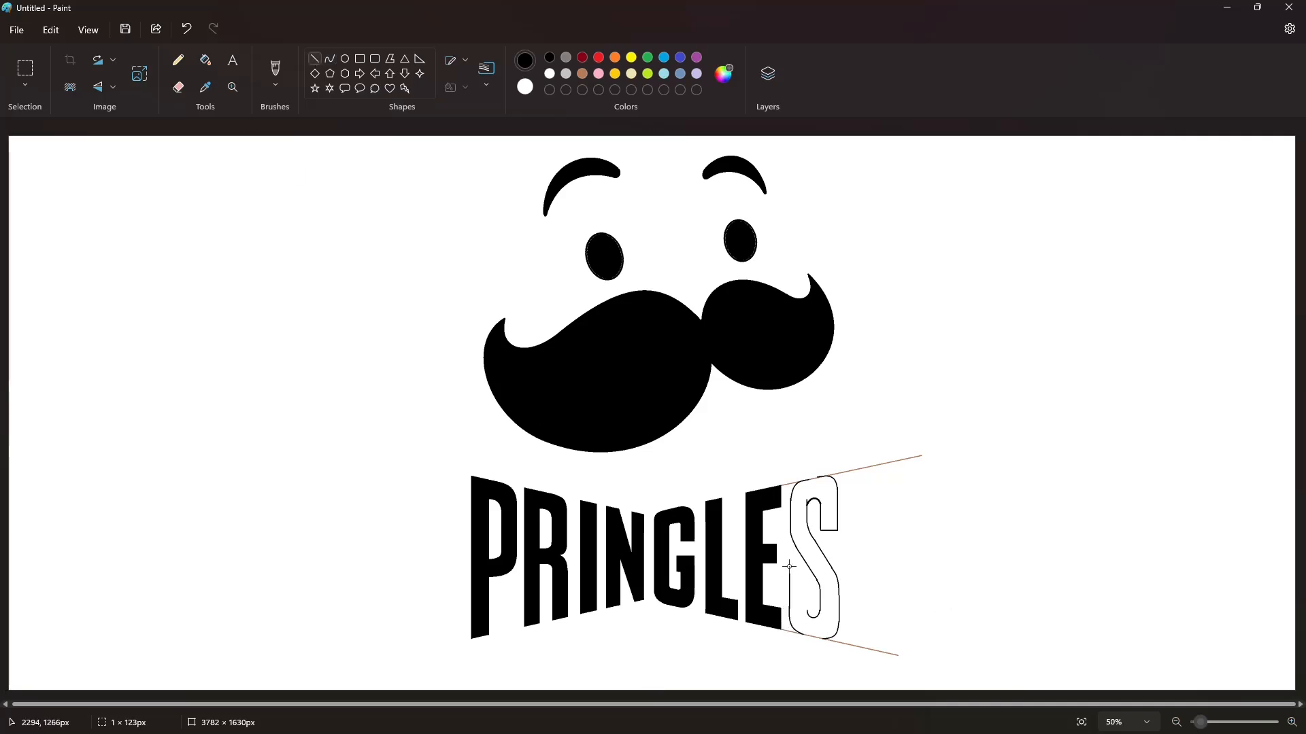
pyautogui.click(868, 582)
pyautogui.hotkey('ctrl', 'z')
pyautogui.moveTo(808, 612); pyautogui.dragTo(808, 585)
pyautogui.click(870, 582)
# Step: Fill the S outline with black
pyautogui.click(1291, 723)
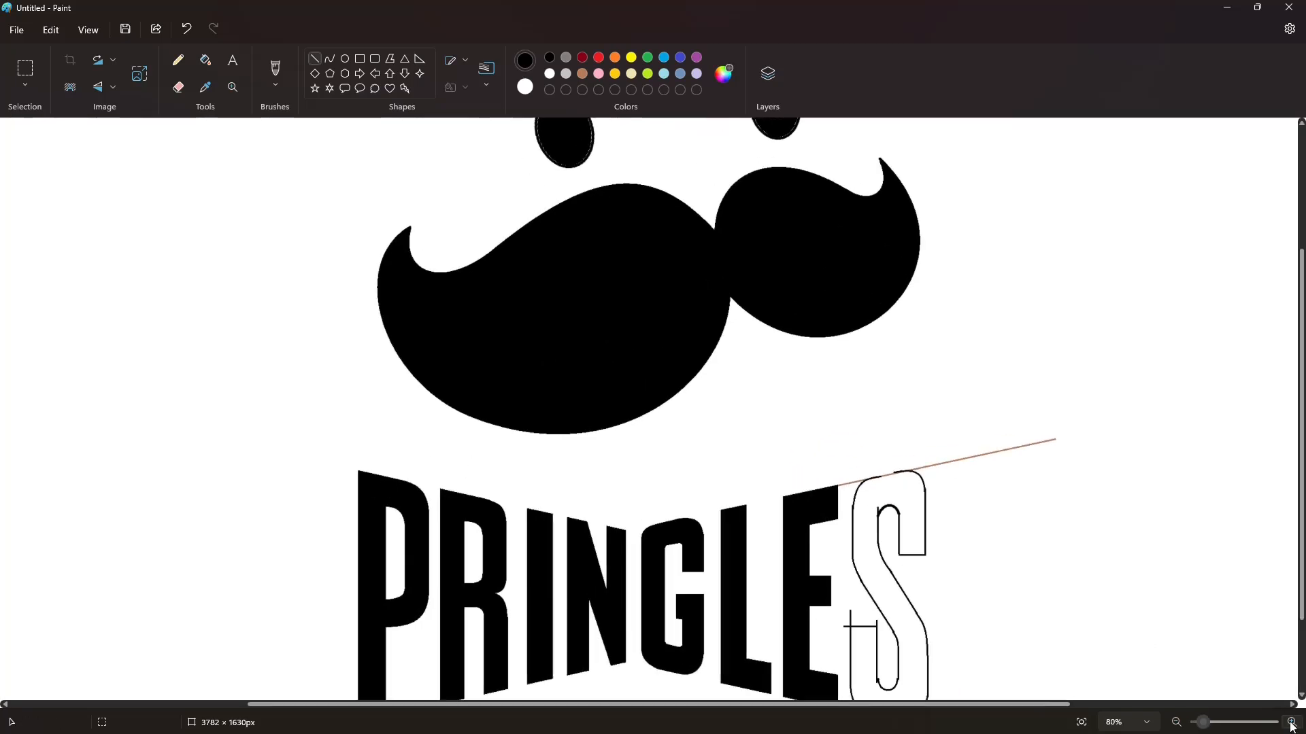
pyautogui.scroll(-4, 1088, 666)
pyautogui.moveTo(542, 708); pyautogui.dragTo(723, 706)
pyautogui.click(206, 61)
pyautogui.click(569, 378)
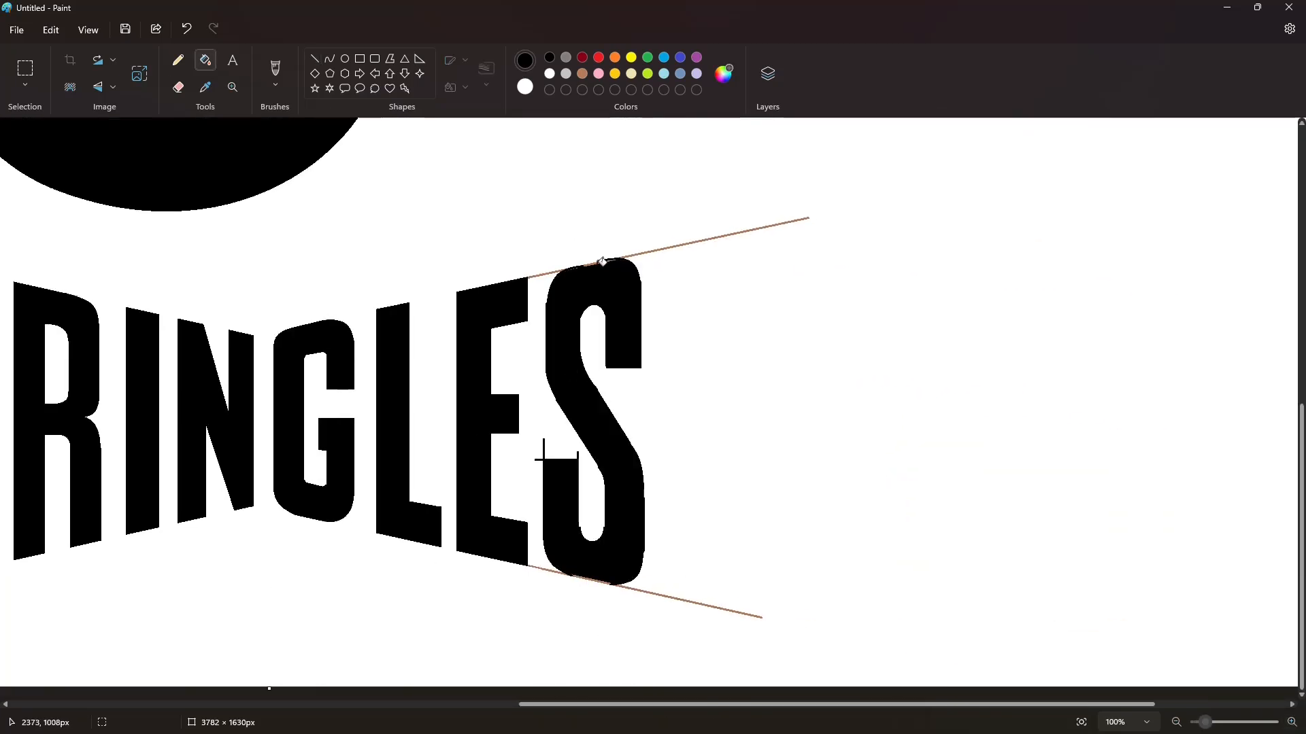
# Step: Remove the brown guide lines by filling the background with brown and refilling it with white
pyautogui.click(582, 73)
pyautogui.click(736, 311)
pyautogui.click(549, 74)
pyautogui.click(788, 364)
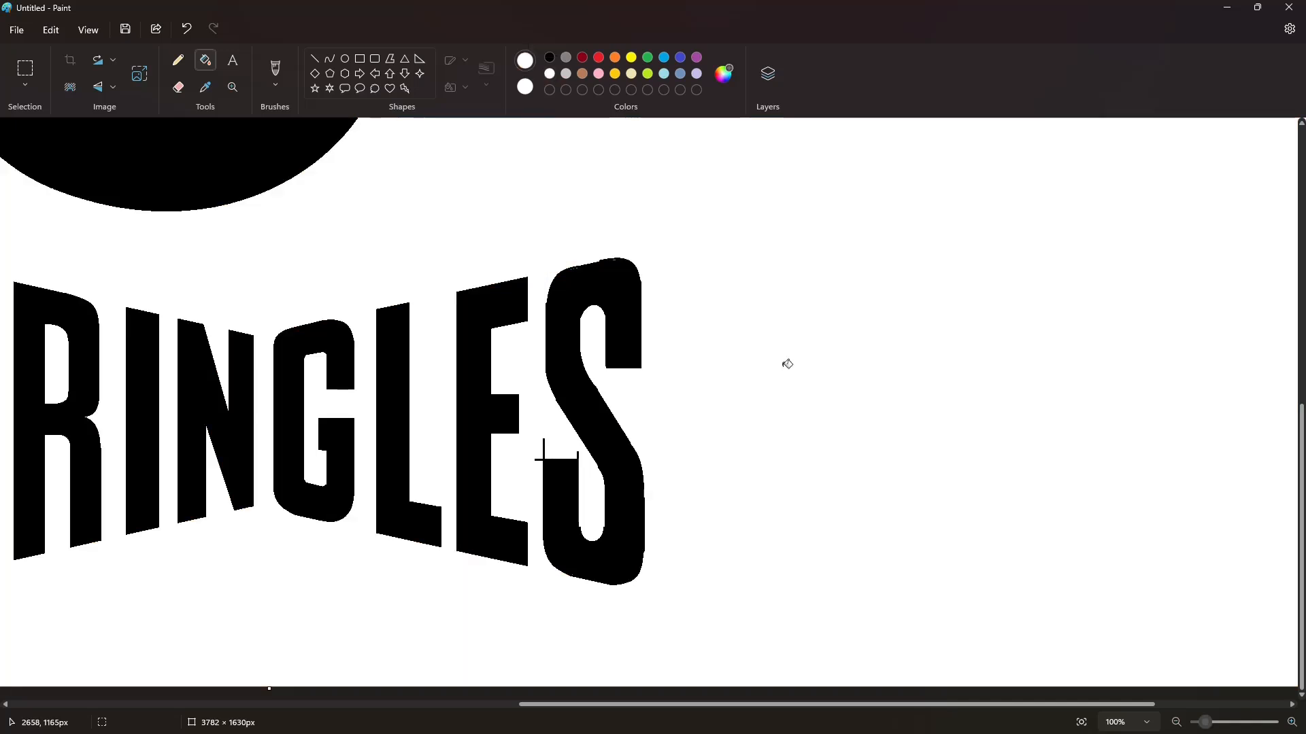
# Step: Fill the S with brown and refill it with black to absorb the guide-line remnants inside it
pyautogui.click(582, 73)
pyautogui.click(621, 304)
pyautogui.click(549, 58)
pyautogui.click(620, 307)
# Step: Trim the rough outer edges of the S's upper half with thicker straight white lines
pyautogui.click(315, 59)
pyautogui.click(486, 74)
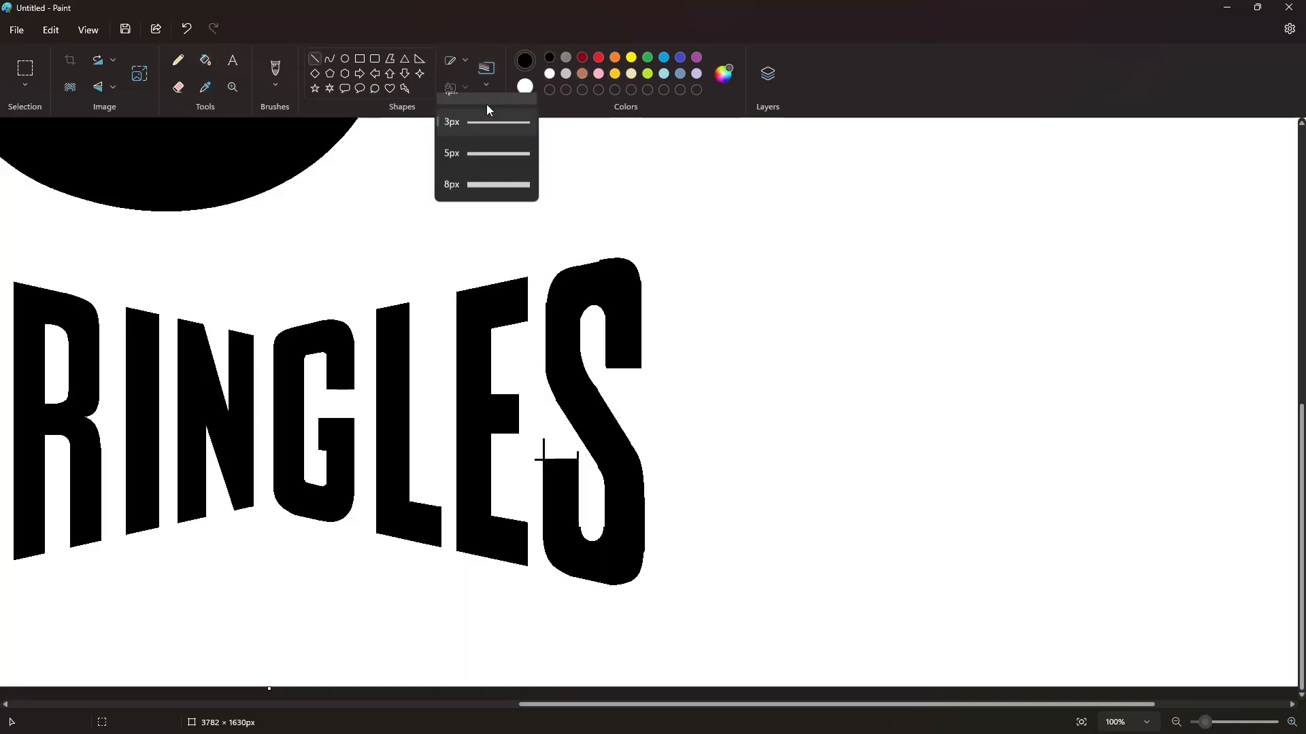
pyautogui.click(487, 183)
pyautogui.click(549, 74)
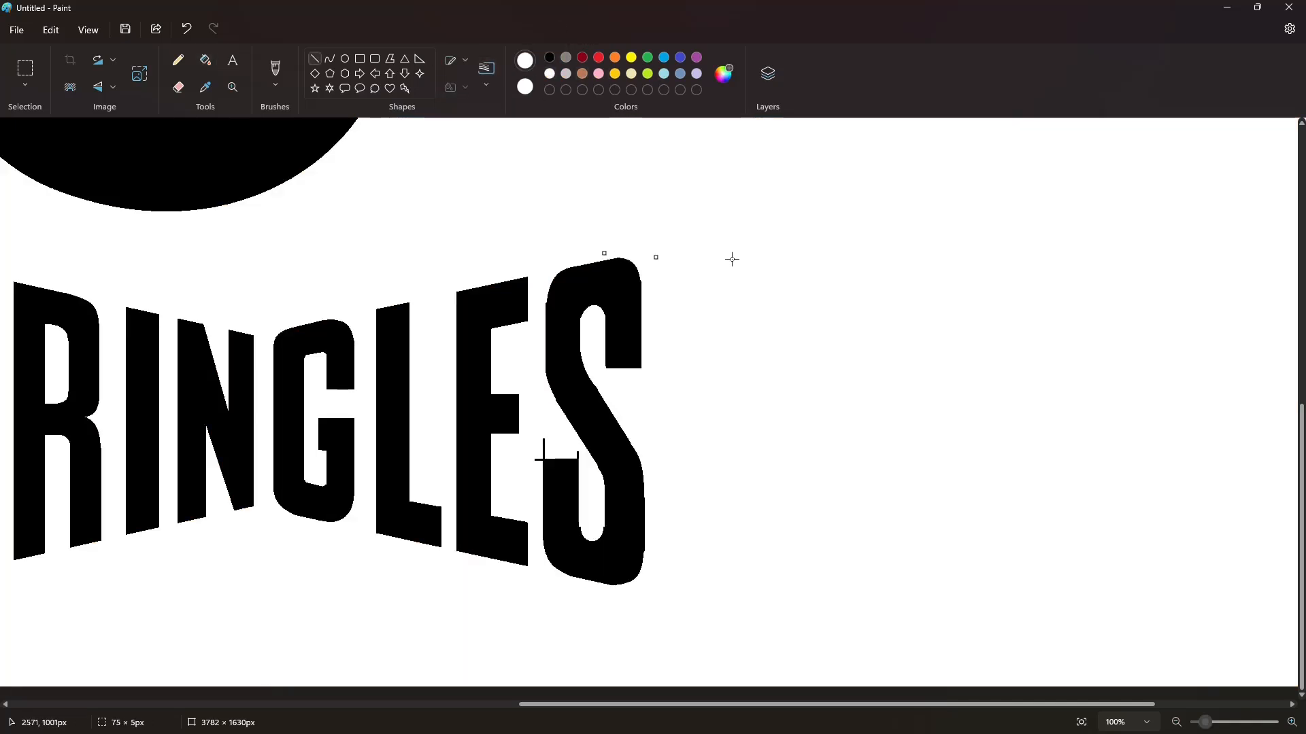
pyautogui.moveTo(649, 275); pyautogui.dragTo(655, 369)
pyautogui.hotkey('ctrl', 'z')
pyautogui.click(550, 58)
pyautogui.hotkey('ctrl', 'z')
pyautogui.moveTo(606, 320)
pyautogui.mouseDown()
pyautogui.moveTo(605, 301)
pyautogui.moveTo(542, 390)
pyautogui.mouseUp()
pyautogui.click(550, 74)
pyautogui.moveTo(543, 314); pyautogui.dragTo(544, 316)
pyautogui.click(782, 326)
pyautogui.moveTo(540, 363); pyautogui.dragTo(552, 409)
pyautogui.click(653, 391)
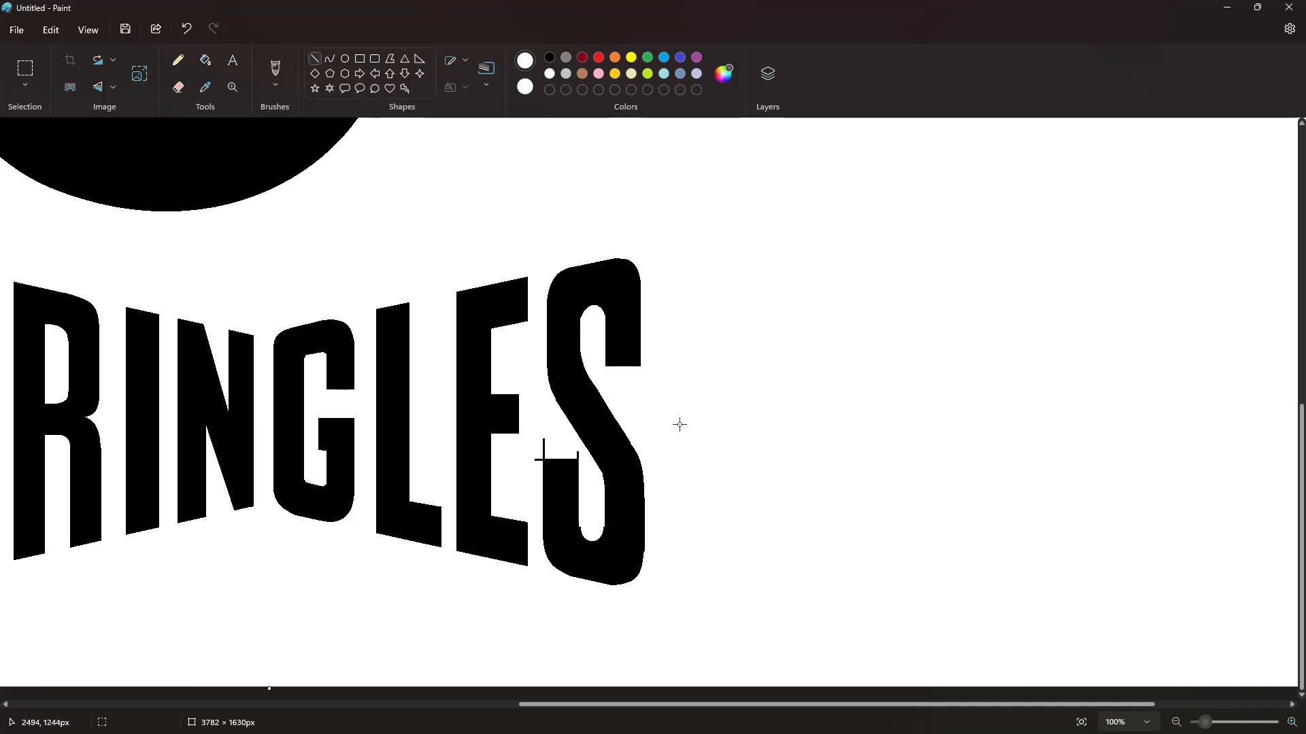
# Step: Straighten the lower outer edges of the S with vertical white lines, nudging the line on the side away from the E inward
pyautogui.moveTo(654, 482); pyautogui.dragTo(654, 588)
pyautogui.press('Left')
pyautogui.press('Left')
pyautogui.press('Left')
pyautogui.press('Left')
pyautogui.press('Left')
pyautogui.press('Left')
pyautogui.press('Left')
pyautogui.press('Left')
pyautogui.press('Left')
pyautogui.press('Left')
pyautogui.moveTo(537, 447); pyautogui.dragTo(538, 496)
# Step: Smooth the inner edges of the S's lower hook with short black lines
pyautogui.click(549, 57)
pyautogui.moveTo(606, 473)
pyautogui.mouseDown()
pyautogui.moveTo(607, 558)
pyautogui.moveTo(580, 448)
pyautogui.mouseUp()
pyautogui.click(667, 510)
pyautogui.hotkey('ctrl', 'z')
pyautogui.moveTo(581, 531)
pyautogui.mouseDown()
pyautogui.moveTo(580, 450)
pyautogui.moveTo(567, 457)
pyautogui.mouseUp()
pyautogui.click(748, 504)
# Step: Fill the leftover line stubs at the S's lower terminal with white
pyautogui.click(549, 74)
pyautogui.click(206, 59)
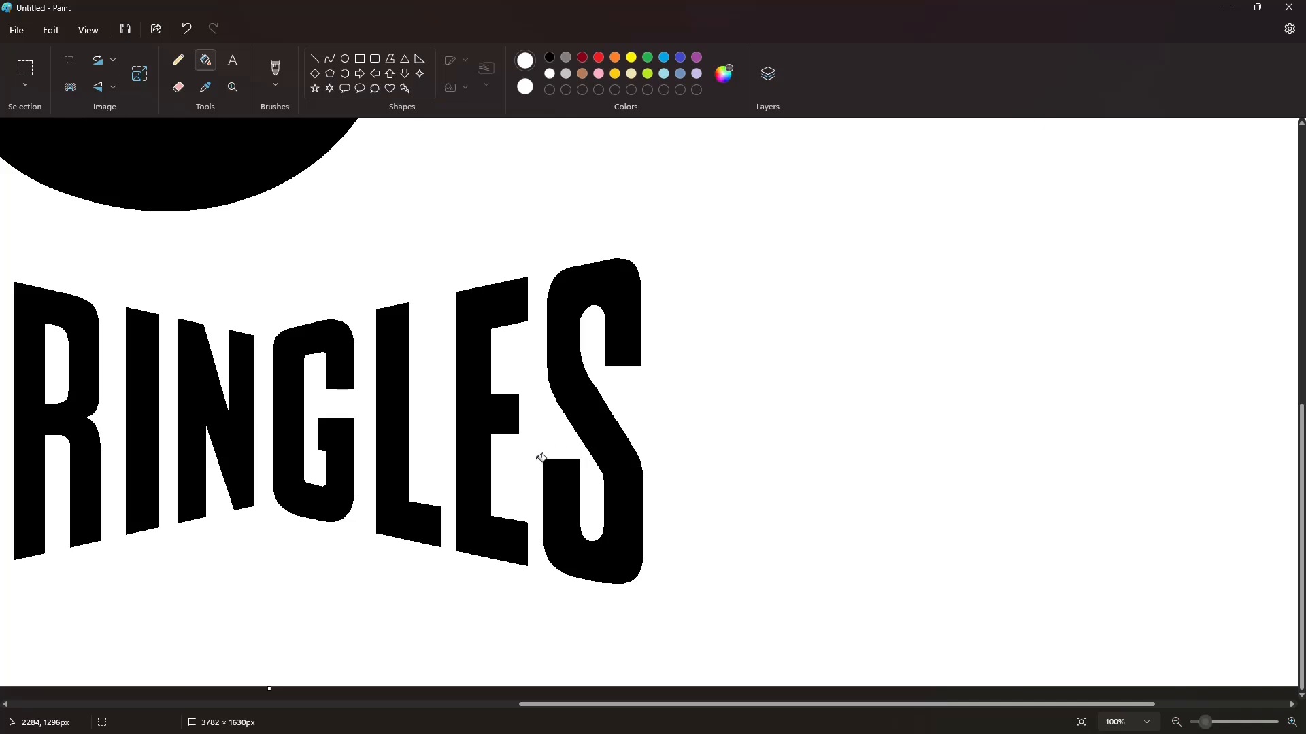
pyautogui.scroll(2, 698, 515)
pyautogui.scroll(-2, 701, 516)
pyautogui.click(1177, 723)
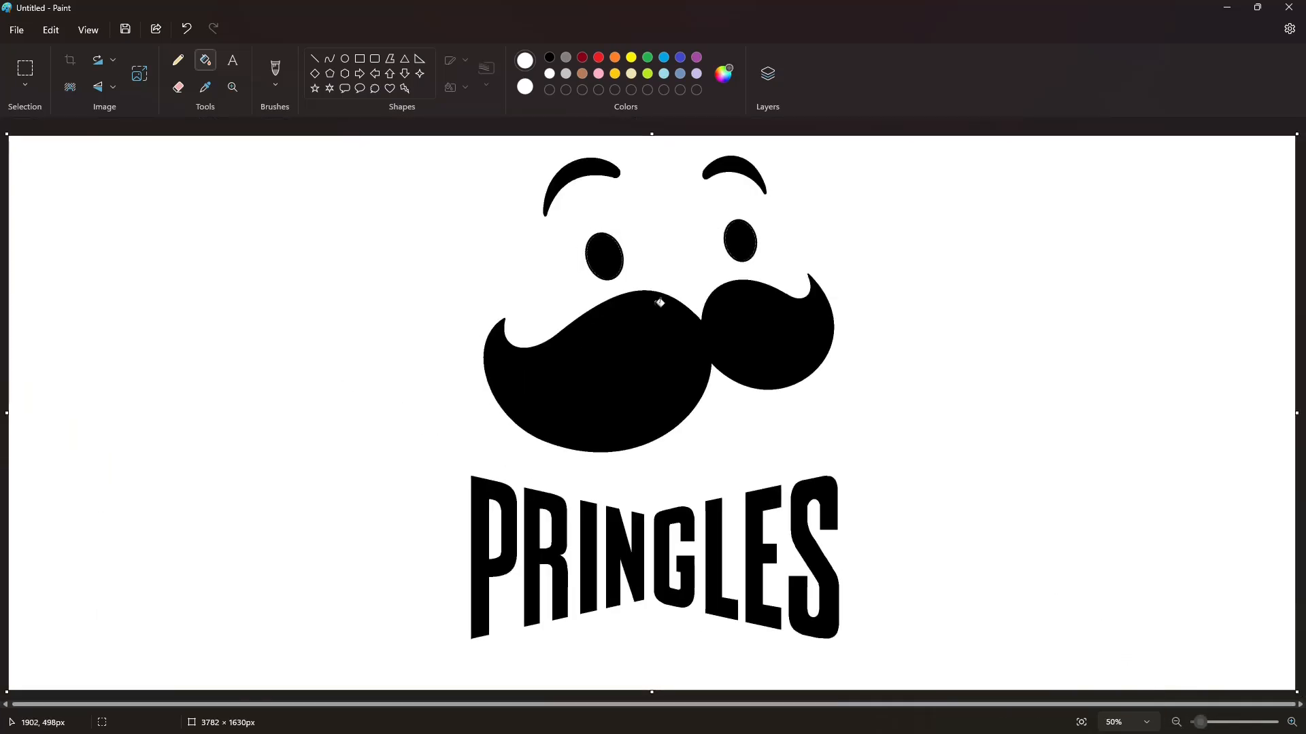
# Step: Draw pairs of slanted black lines above and below PRINGLES, each pair meeting near the word's centre
pyautogui.click(315, 59)
pyautogui.click(487, 72)
pyautogui.click(496, 142)
pyautogui.click(550, 57)
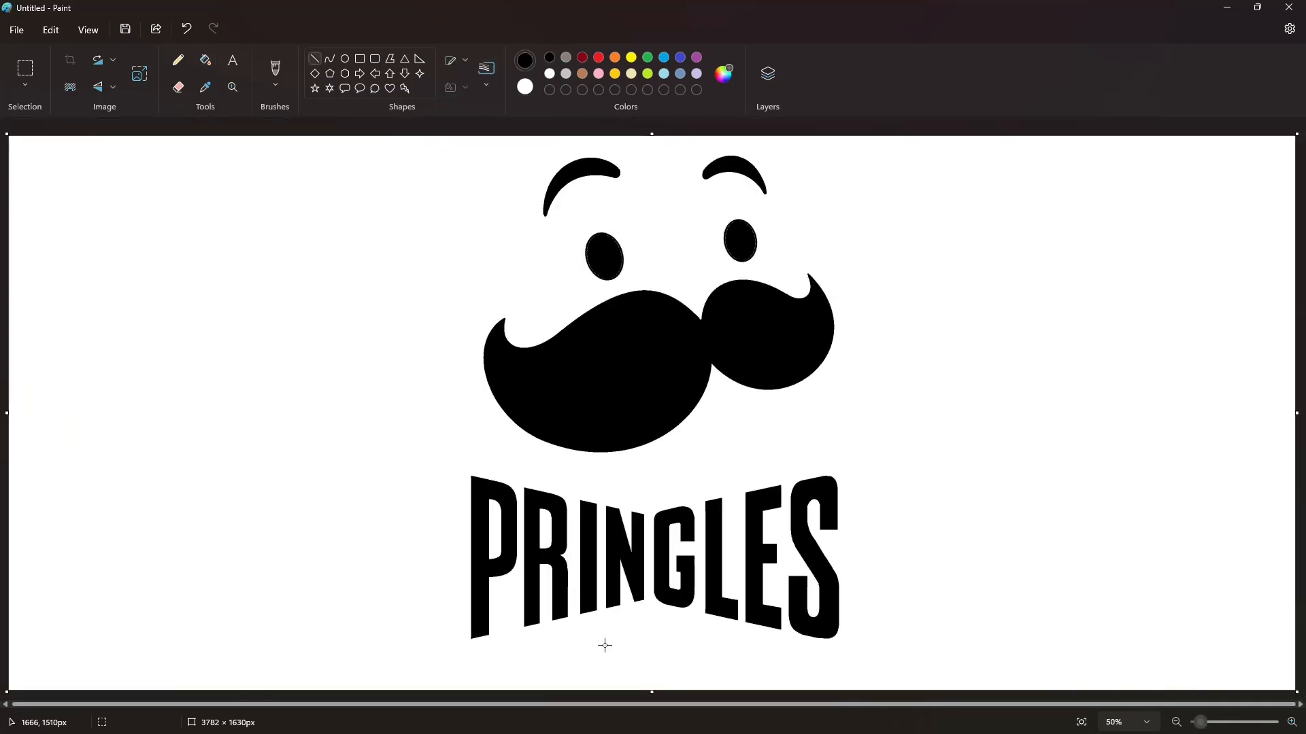
pyautogui.moveTo(649, 622); pyautogui.dragTo(395, 688)
pyautogui.moveTo(650, 621); pyautogui.dragTo(896, 683)
pyautogui.click(888, 565)
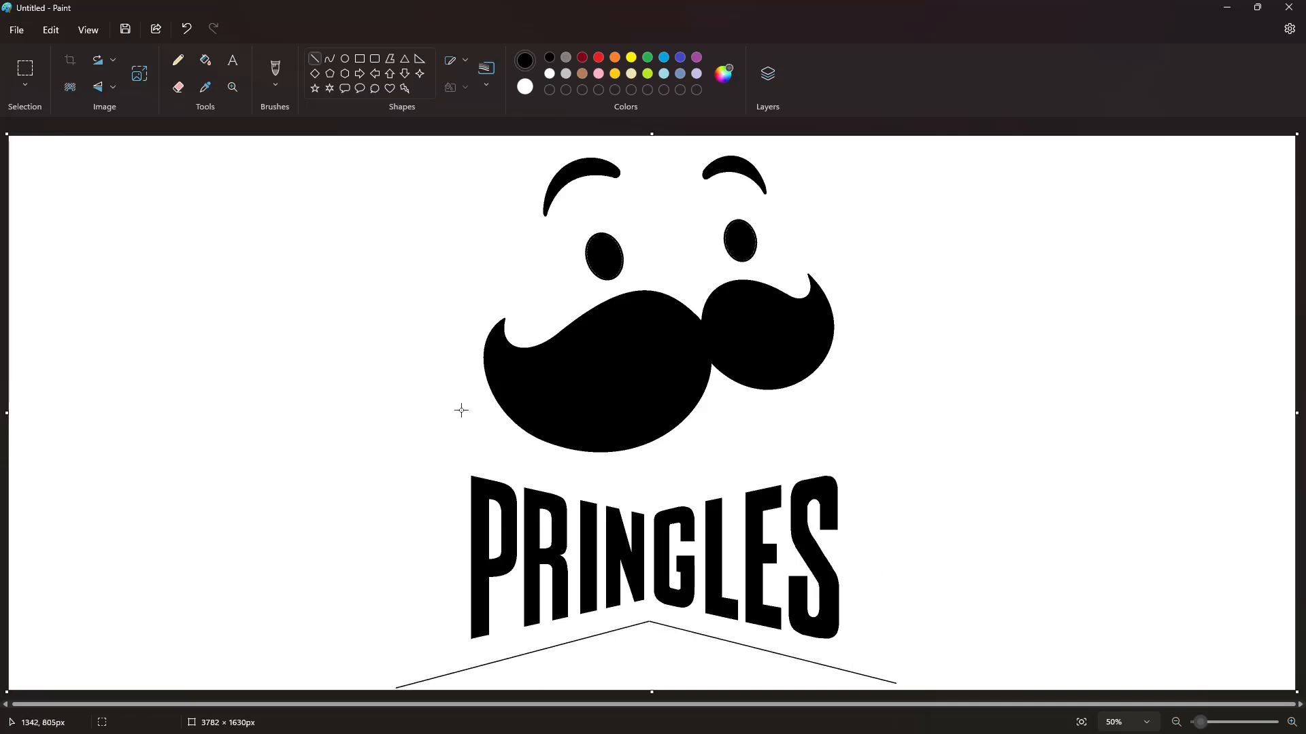
pyautogui.moveTo(417, 434)
pyautogui.mouseDown()
pyautogui.moveTo(663, 497)
pyautogui.moveTo(378, 424)
pyautogui.mouseUp()
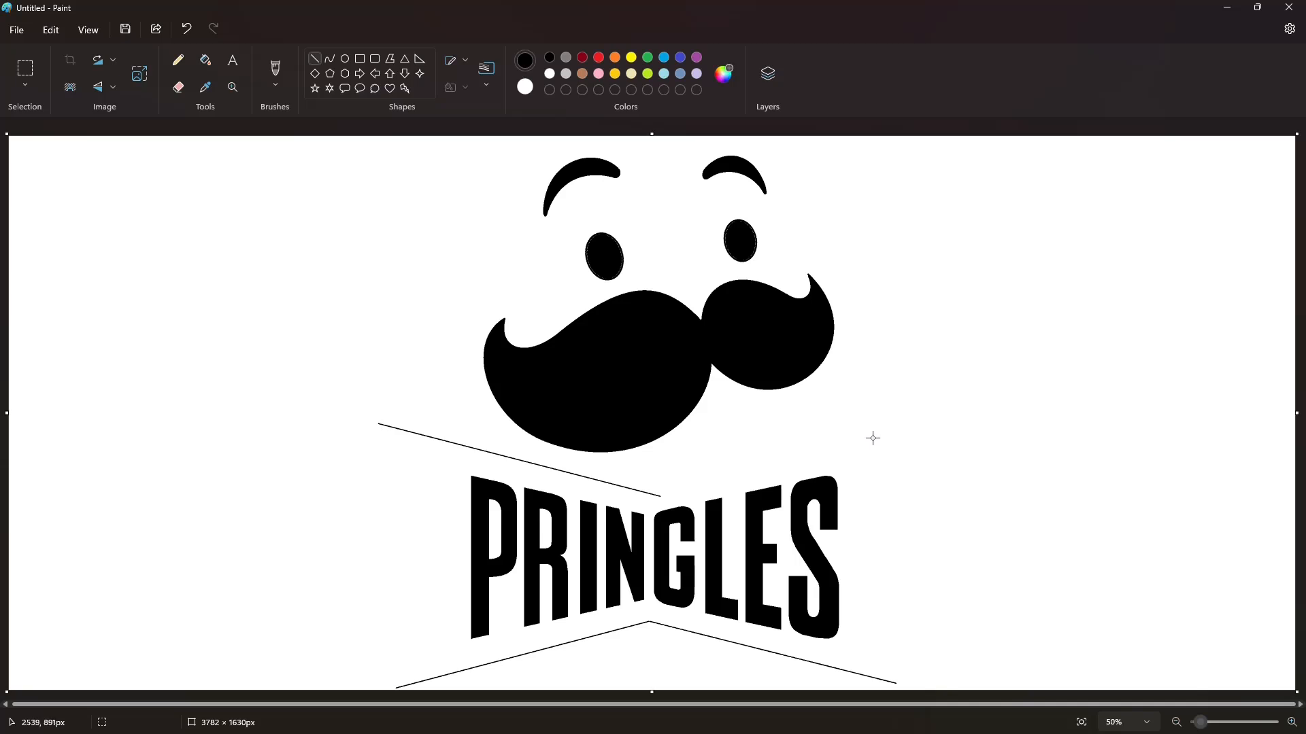
pyautogui.moveTo(873, 438)
pyautogui.mouseDown()
pyautogui.moveTo(624, 500)
pyautogui.moveTo(885, 435)
pyautogui.mouseUp()
# Step: Draw vertical black lines before the P and after the S to close the banner outline
pyautogui.moveTo(439, 425); pyautogui.dragTo(443, 667)
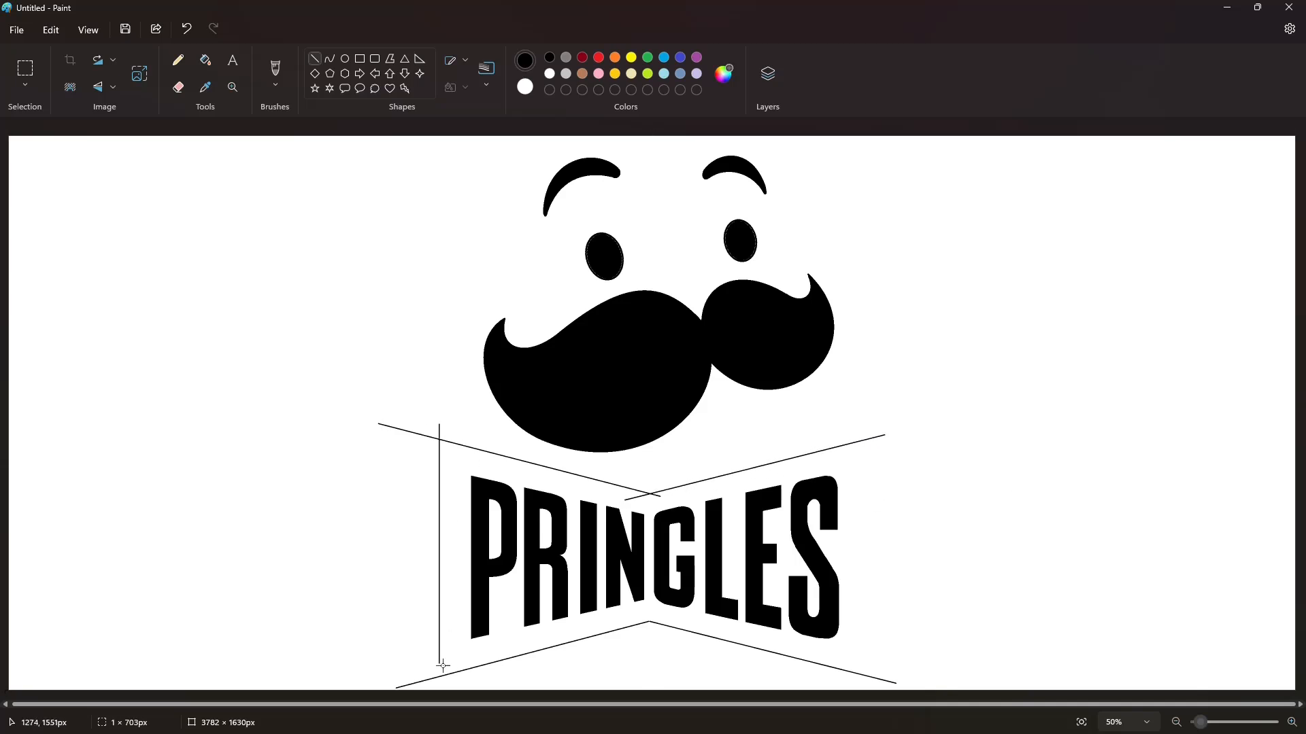
pyautogui.press('Right')
pyautogui.press('Right')
pyautogui.press('Right')
pyautogui.press('Right')
pyautogui.press('Right')
pyautogui.press('Right')
pyautogui.press('Right')
pyautogui.press('Right')
pyautogui.press('Right')
pyautogui.press('Right')
pyautogui.press('Right')
pyautogui.press('Right')
pyautogui.press('Right')
pyautogui.press('Right')
pyautogui.press('Right')
pyautogui.press('Right')
pyautogui.click(636, 660)
pyautogui.moveTo(863, 422); pyautogui.dragTo(866, 697)
pyautogui.click(972, 567)
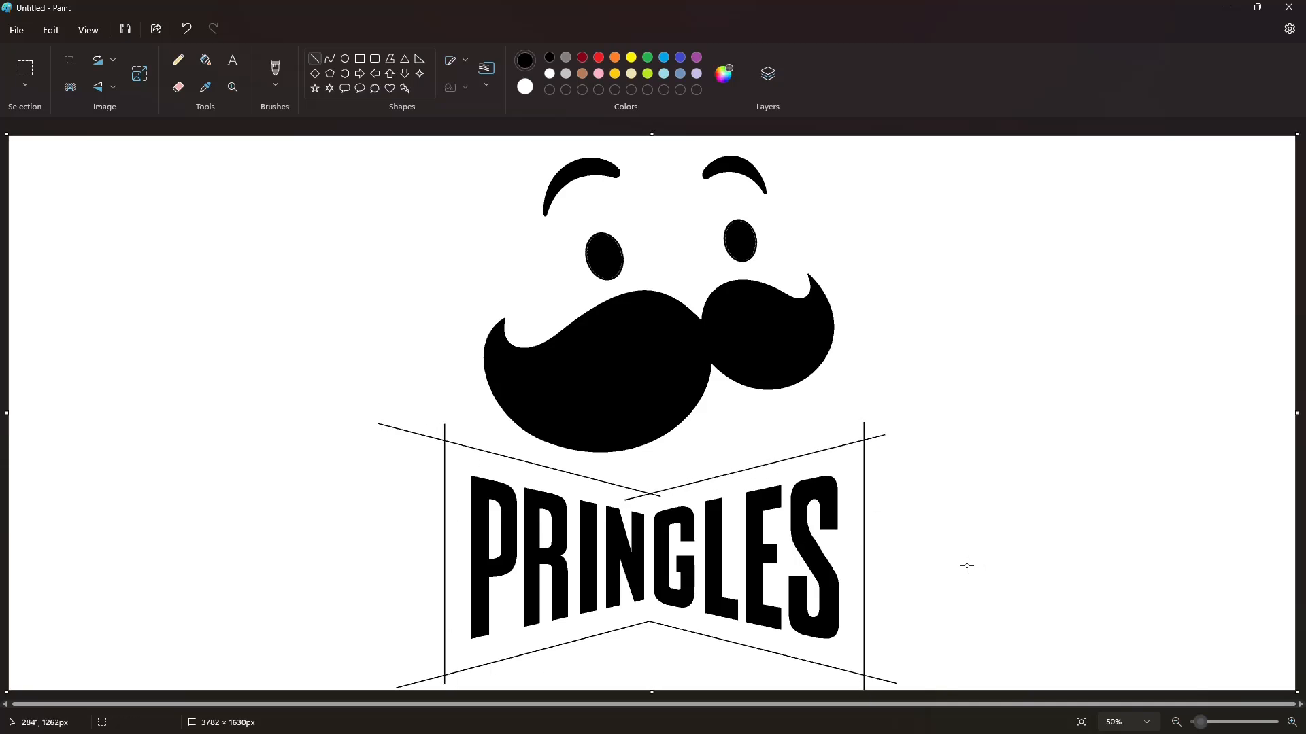
# Step: Fill the PRINGLES letters with brown and the banner area around them with black
pyautogui.click(205, 60)
pyautogui.click(582, 73)
pyautogui.click(484, 546)
pyautogui.click(532, 555)
pyautogui.click(587, 555)
pyautogui.click(613, 554)
pyautogui.click(661, 555)
pyautogui.click(713, 555)
pyautogui.click(754, 555)
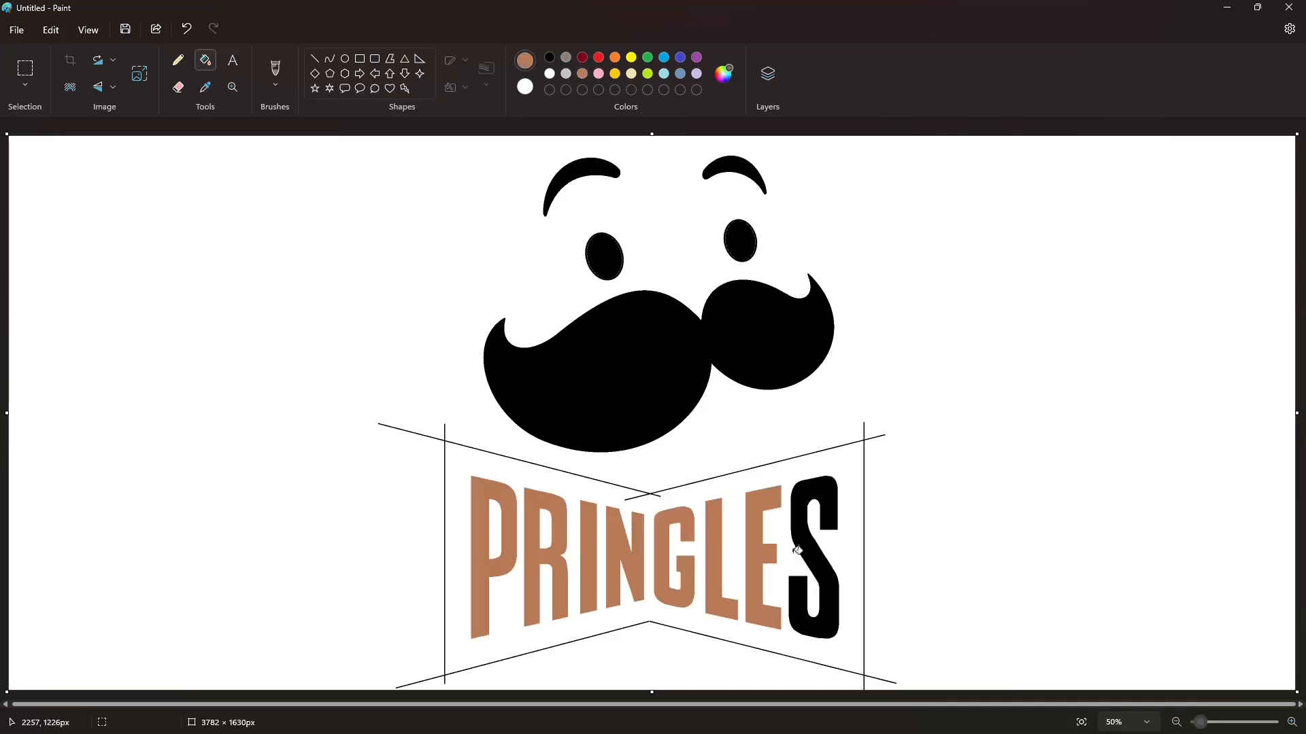
pyautogui.click(733, 488)
# Step: Draw a vertical white line just outside the banner's left edge to cut off the overhanging slanted lines
pyautogui.click(1292, 722)
pyautogui.click(1291, 722)
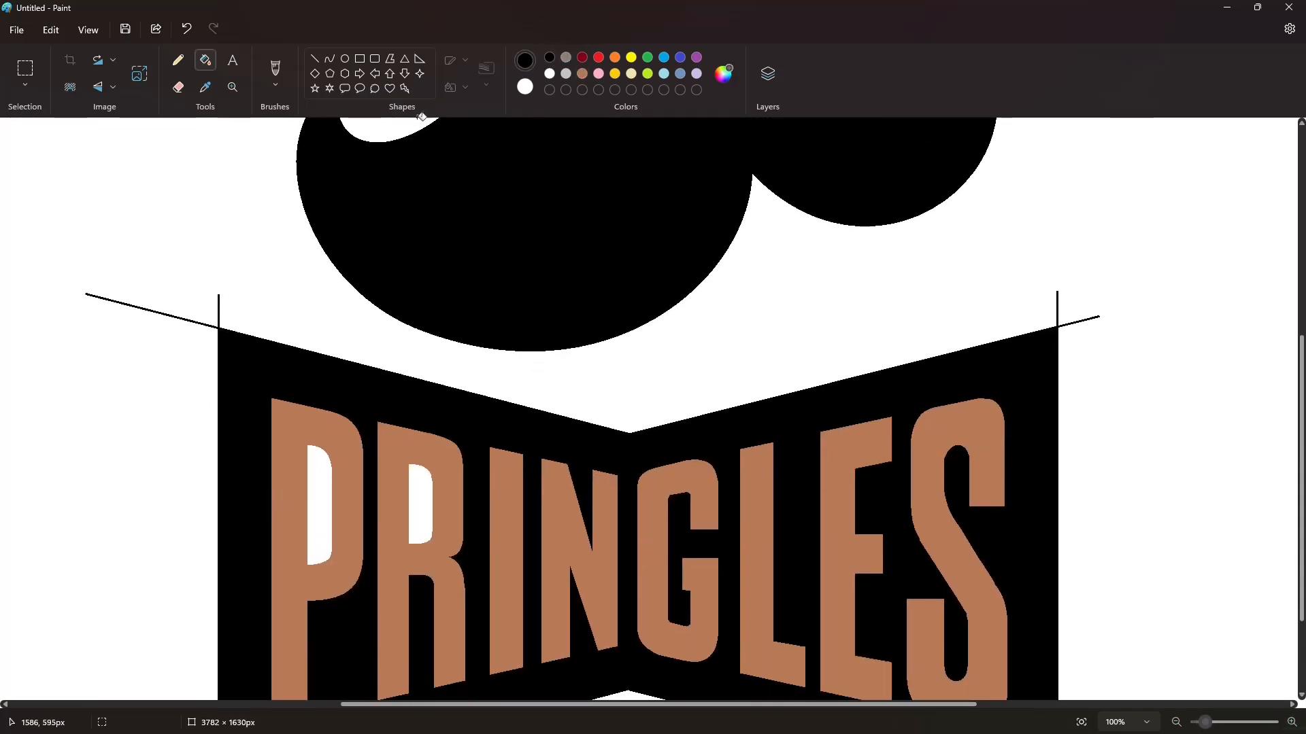
pyautogui.click(314, 59)
pyautogui.click(550, 73)
pyautogui.click(480, 78)
pyautogui.click(484, 178)
pyautogui.scroll(-3, 152, 283)
pyautogui.moveTo(209, 175); pyautogui.dragTo(224, 668)
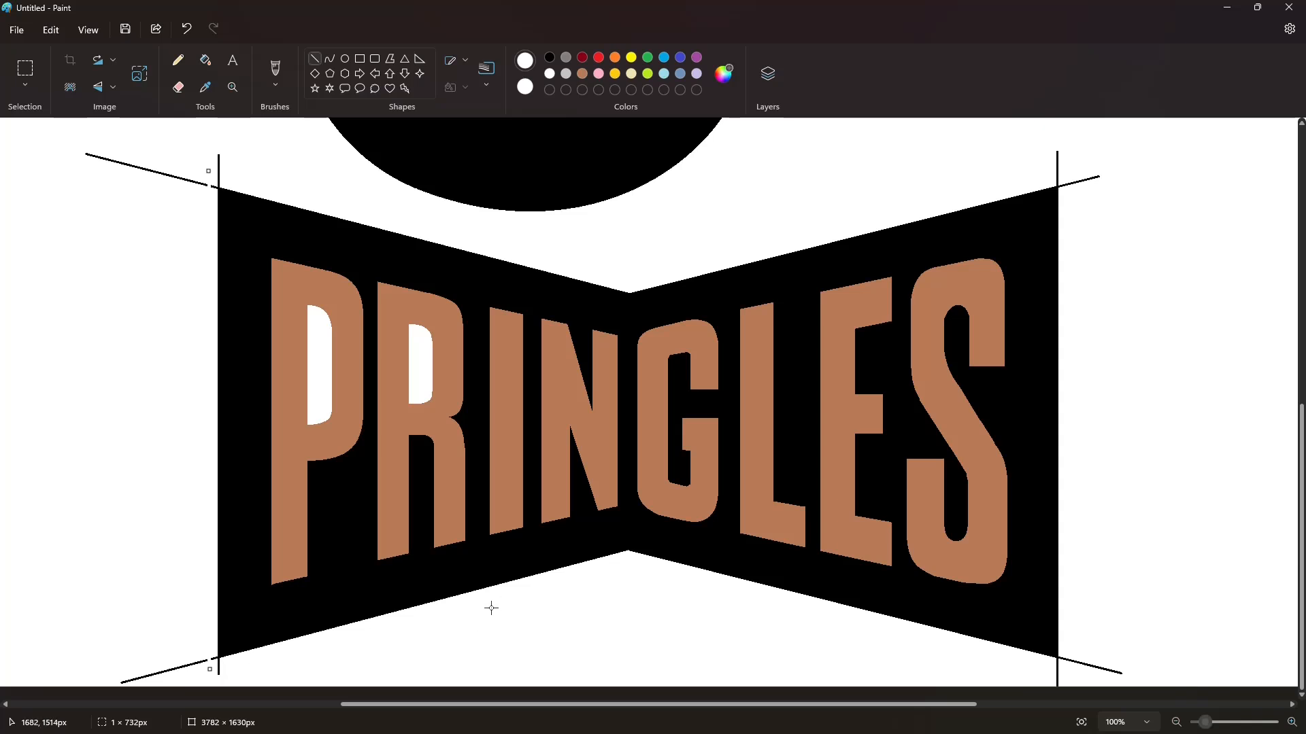
pyautogui.moveTo(210, 168); pyautogui.dragTo(209, 676)
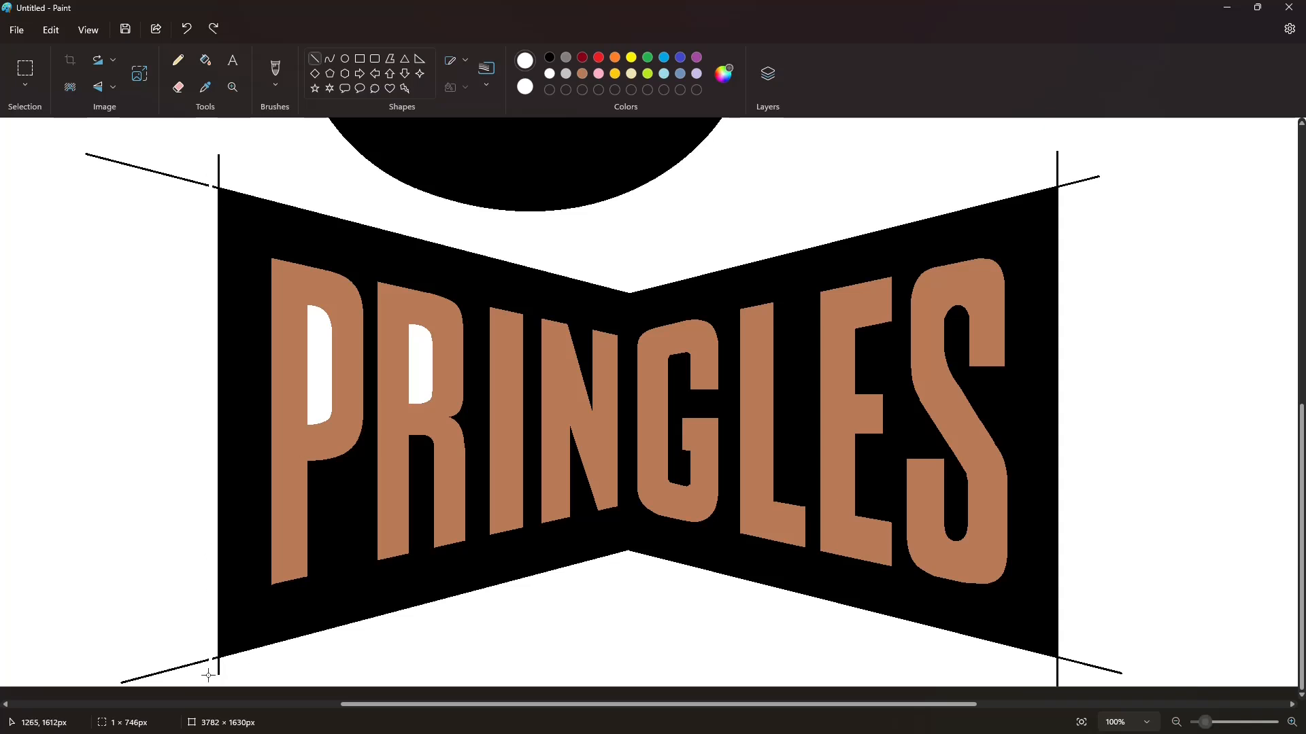
pyautogui.click(512, 637)
# Step: Draw white lines just outside the banner's right edge and across the slanted stub at its lower-left corner
pyautogui.moveTo(1063, 174)
pyautogui.mouseDown()
pyautogui.moveTo(1064, 676)
pyautogui.moveTo(1058, 656)
pyautogui.moveTo(1076, 661)
pyautogui.mouseUp()
pyautogui.click(605, 589)
pyautogui.moveTo(234, 659); pyautogui.dragTo(204, 664)
pyautogui.click(269, 208)
pyautogui.moveTo(233, 187); pyautogui.dragTo(207, 184)
pyautogui.hotkey('ctrl', 'z')
# Step: Fill the leftover line stubs around the banner's four corners with white
pyautogui.click(205, 60)
pyautogui.click(175, 175)
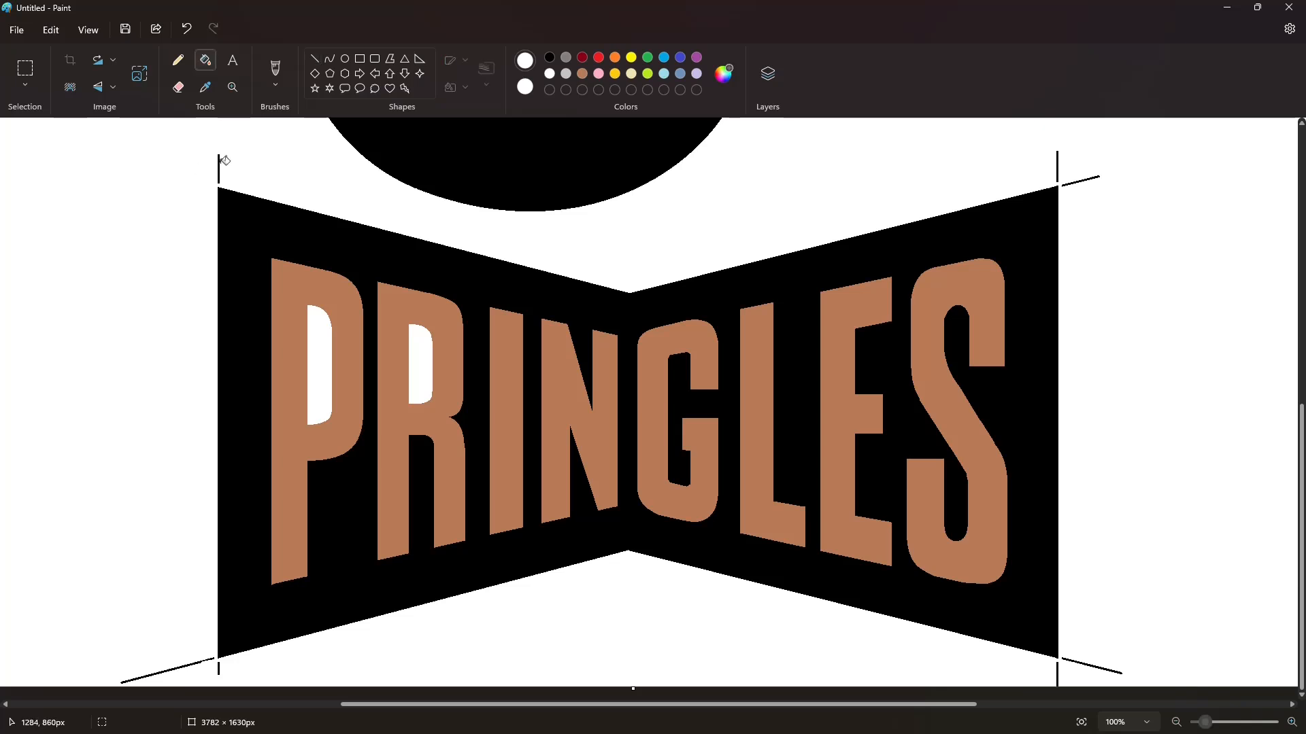
pyautogui.click(219, 167)
pyautogui.click(197, 664)
pyautogui.click(219, 670)
pyautogui.click(1088, 666)
pyautogui.click(1057, 673)
pyautogui.click(1081, 180)
pyautogui.click(1058, 168)
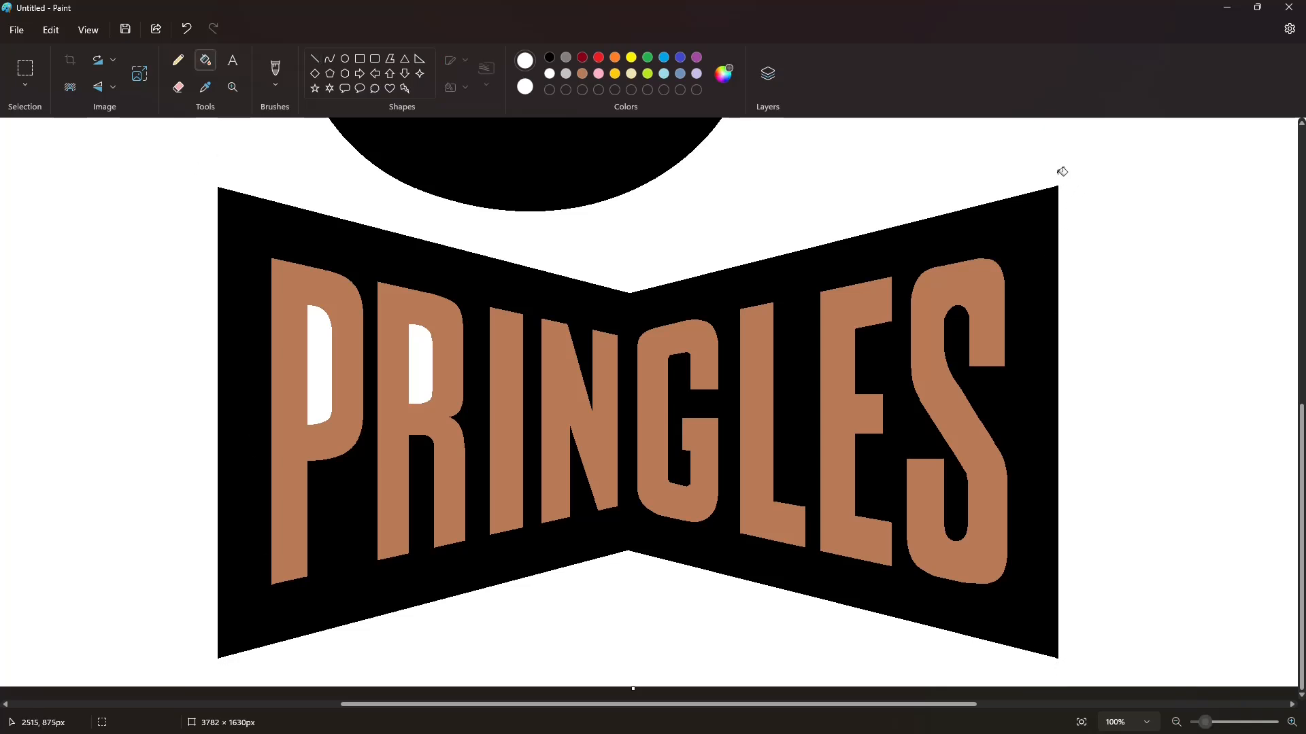
# Step: Fill the black banner area around the PRINGLES letters with dark grey
pyautogui.click(565, 57)
pyautogui.click(1007, 520)
pyautogui.click(1177, 722)
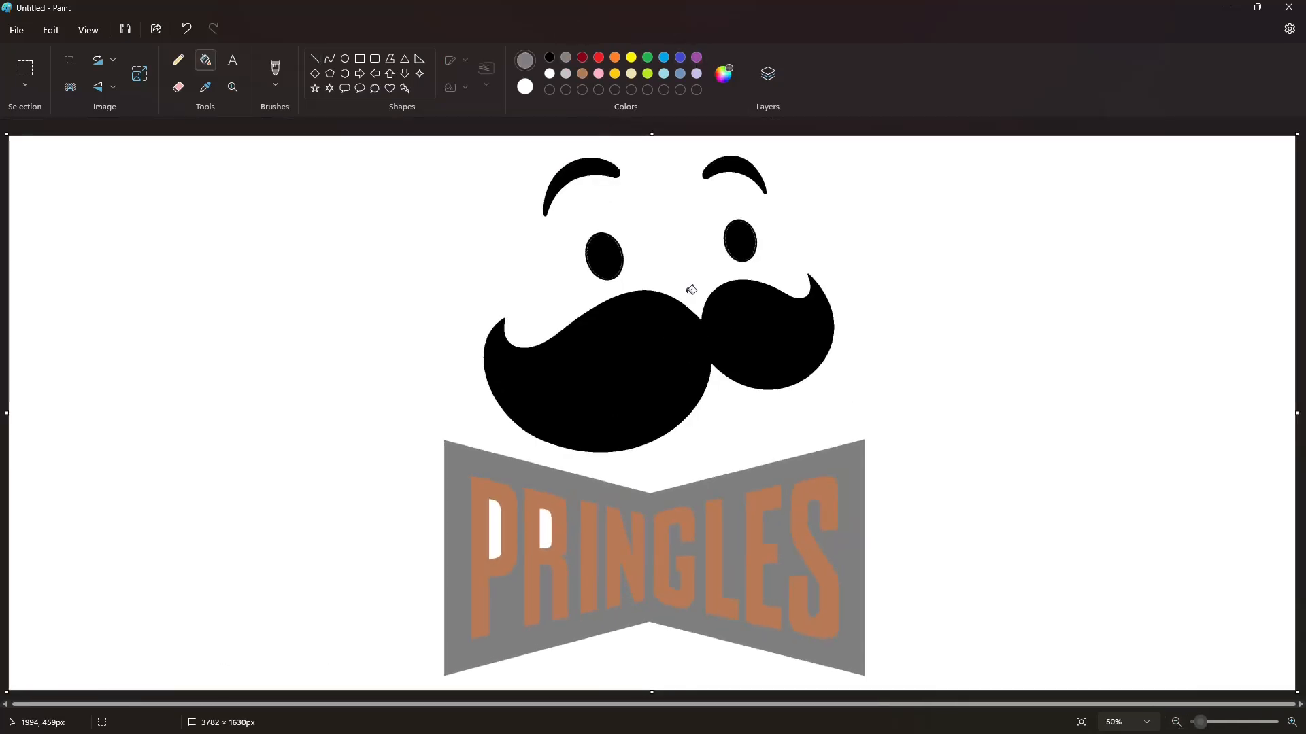
# Step: Draw a black curve sagging beneath the moustache, joining the banner's two upper edges and dipping to their meeting point
pyautogui.click(330, 58)
pyautogui.click(550, 57)
pyautogui.moveTo(514, 457); pyautogui.dragTo(738, 469)
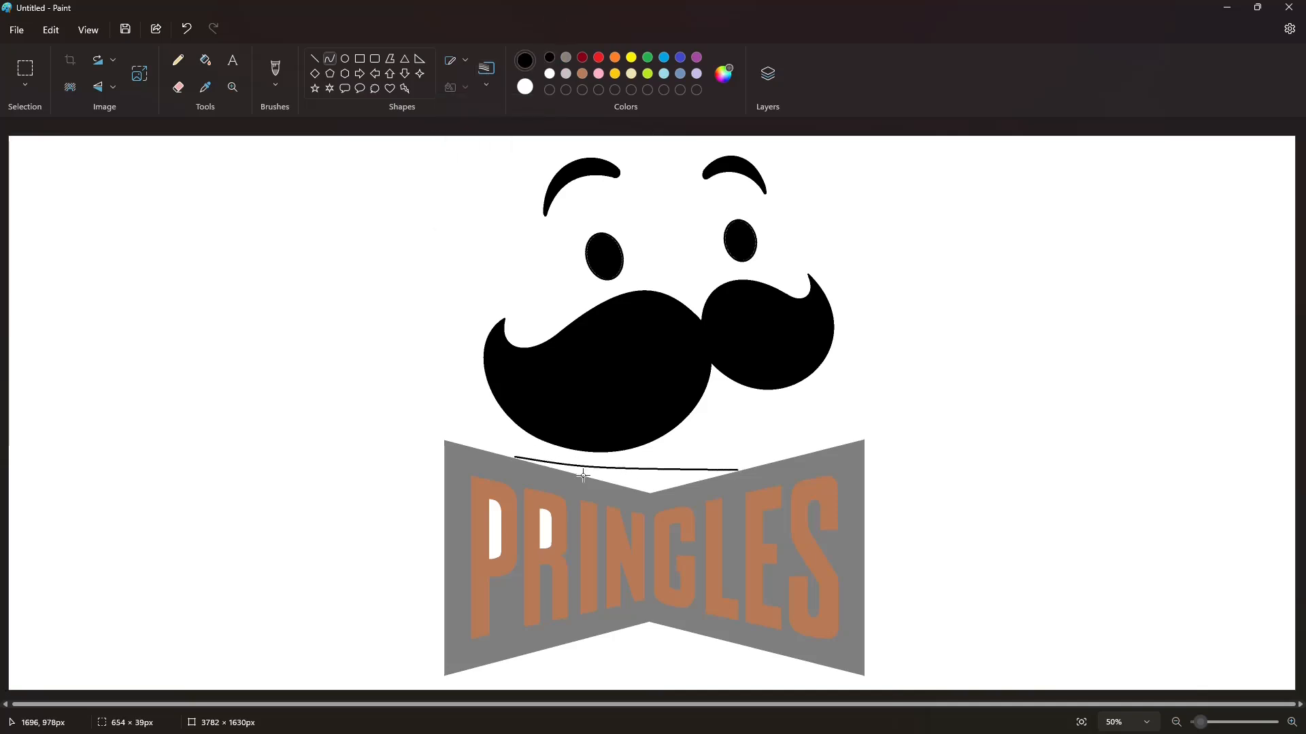
pyautogui.moveTo(629, 480); pyautogui.dragTo(683, 505)
pyautogui.click(962, 487)
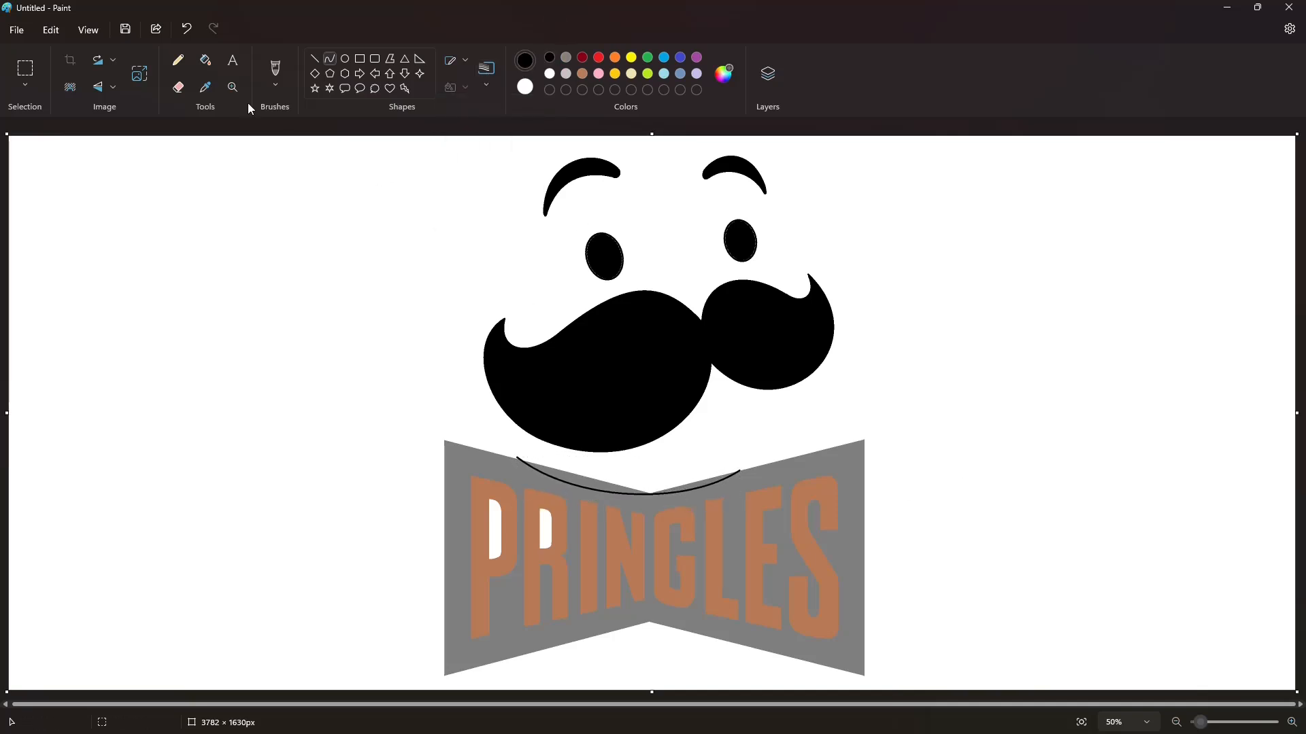
# Step: Fill the grey slivers above the curve with black, and refill them together with the curve in white
pyautogui.click(205, 60)
pyautogui.click(612, 485)
pyautogui.click(549, 73)
pyautogui.click(612, 484)
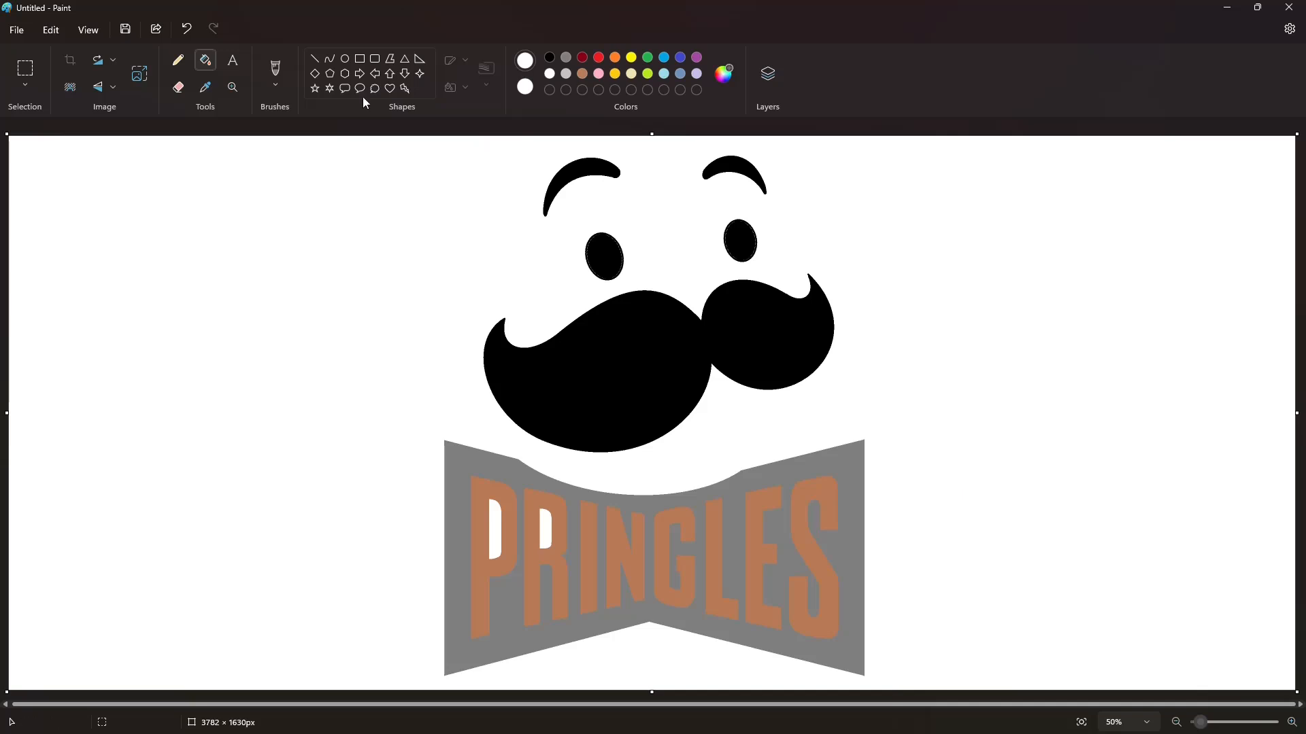
# Step: Mix a nearly black brown by darkening the palette brown, and fill the eyes, eyebrows and moustache with it
pyautogui.click(582, 74)
pyautogui.click(725, 74)
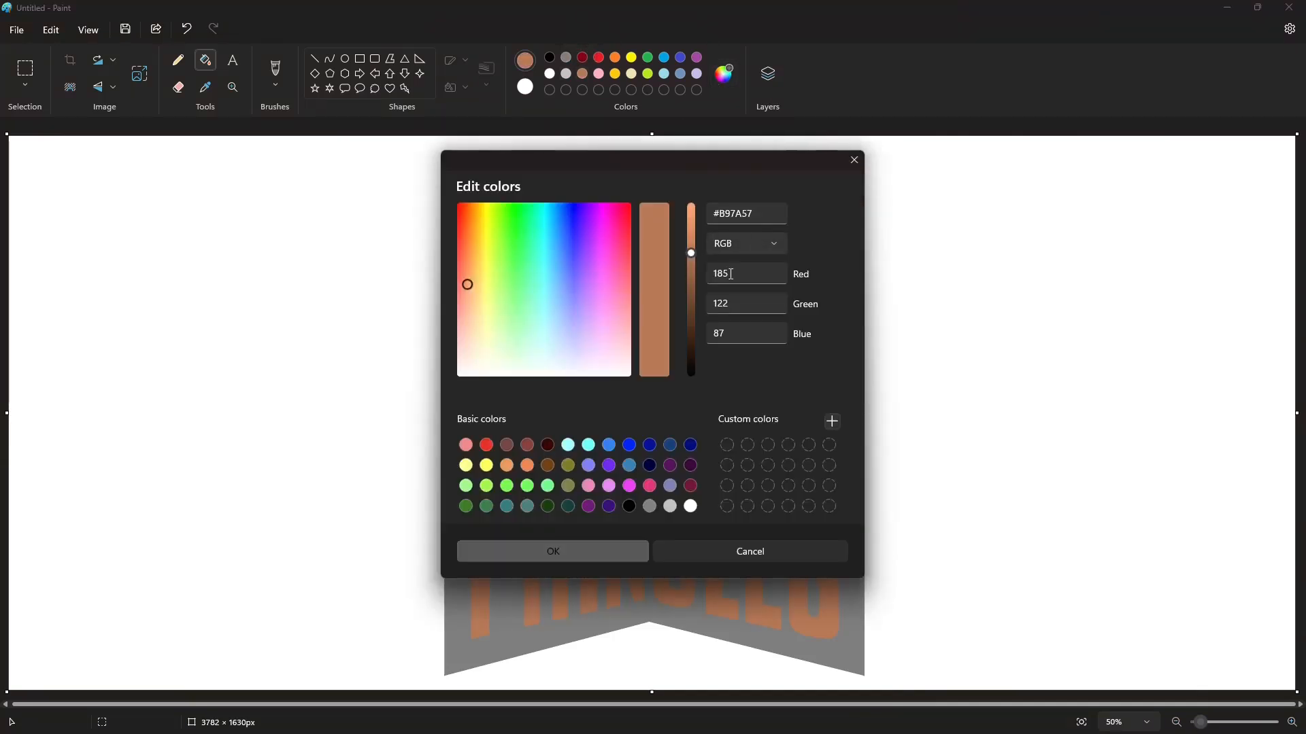
pyautogui.moveTo(691, 239); pyautogui.dragTo(692, 354)
pyautogui.click(553, 552)
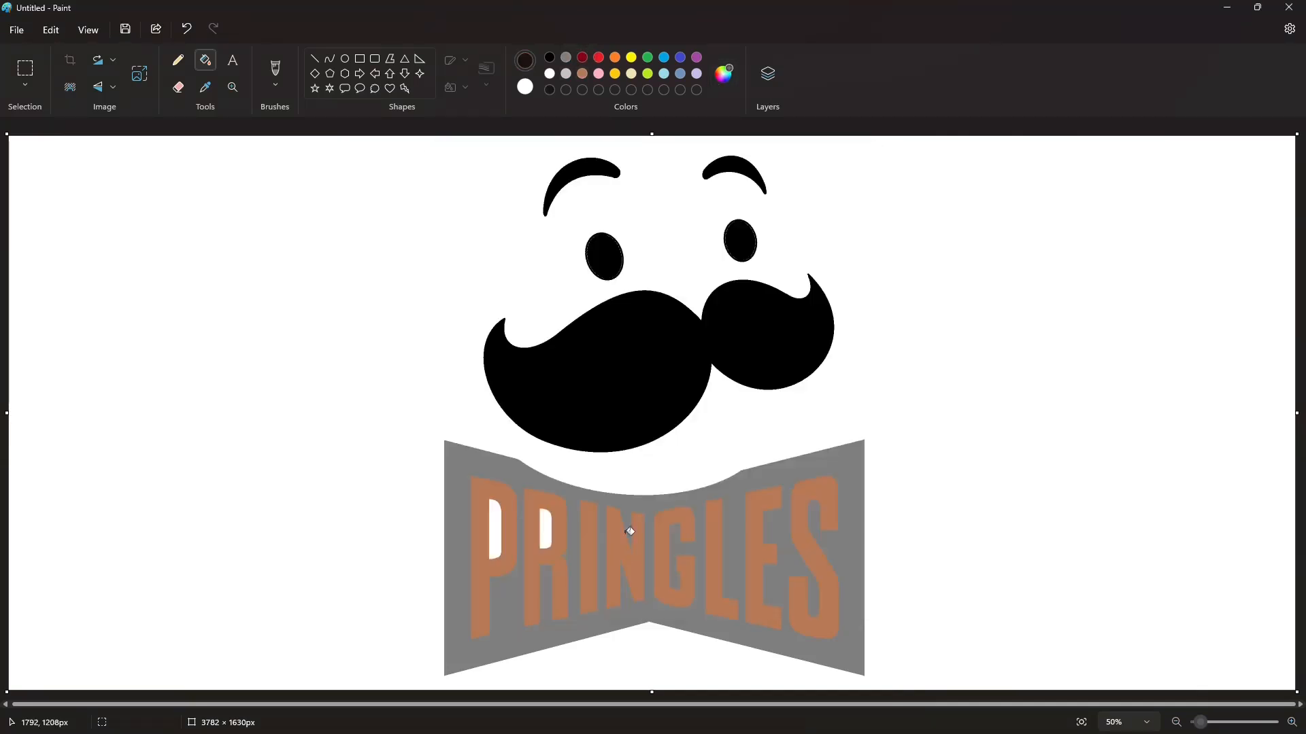
pyautogui.click(605, 255)
pyautogui.click(744, 243)
pyautogui.click(735, 167)
pyautogui.click(607, 167)
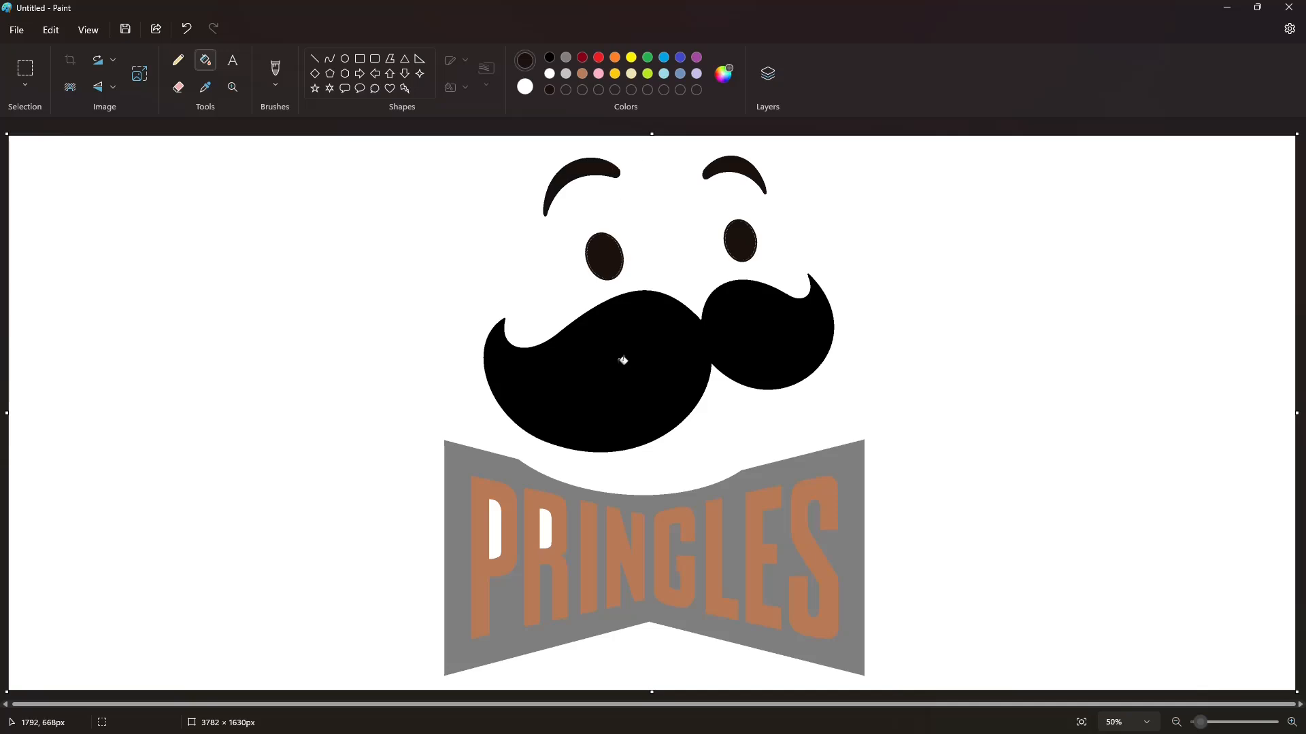
pyautogui.click(622, 361)
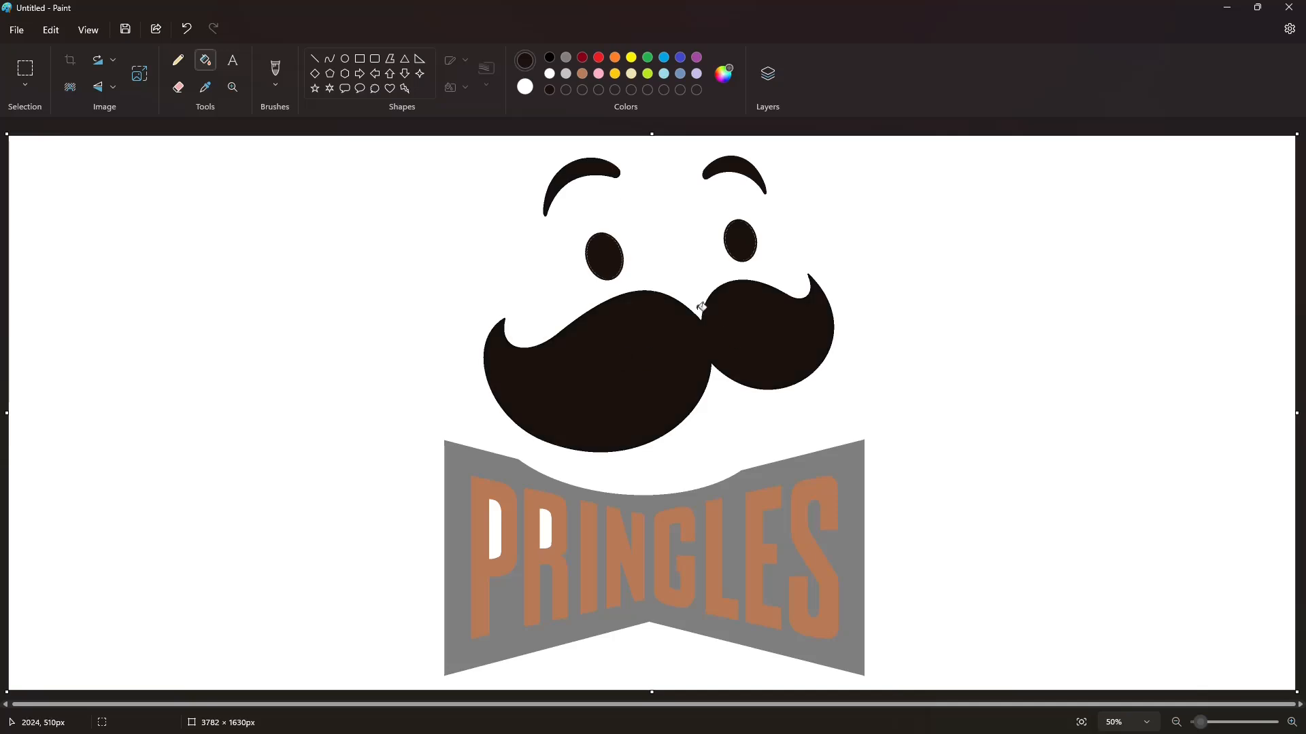
# Step: Fill the grey banner area and the white counters of the P and R with red
pyautogui.click(582, 57)
pyautogui.click(598, 58)
pyautogui.click(462, 521)
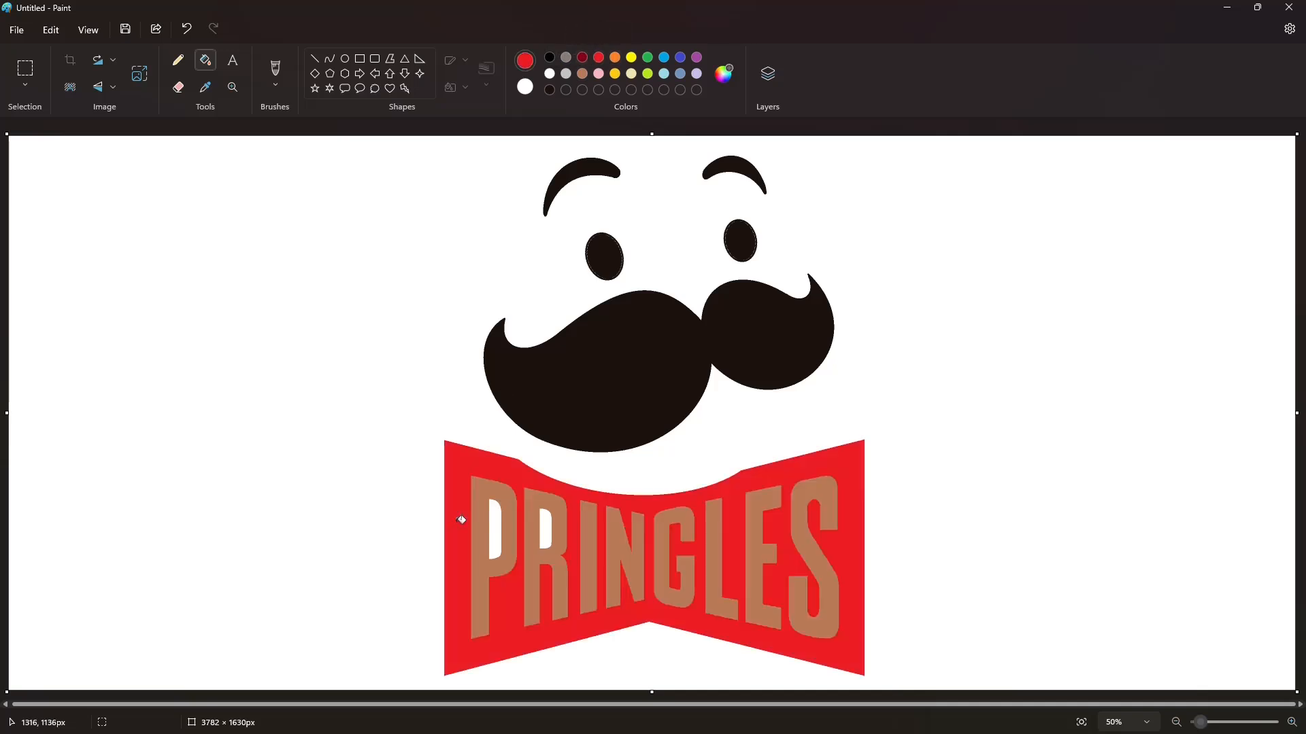
pyautogui.click(505, 534)
pyautogui.click(546, 528)
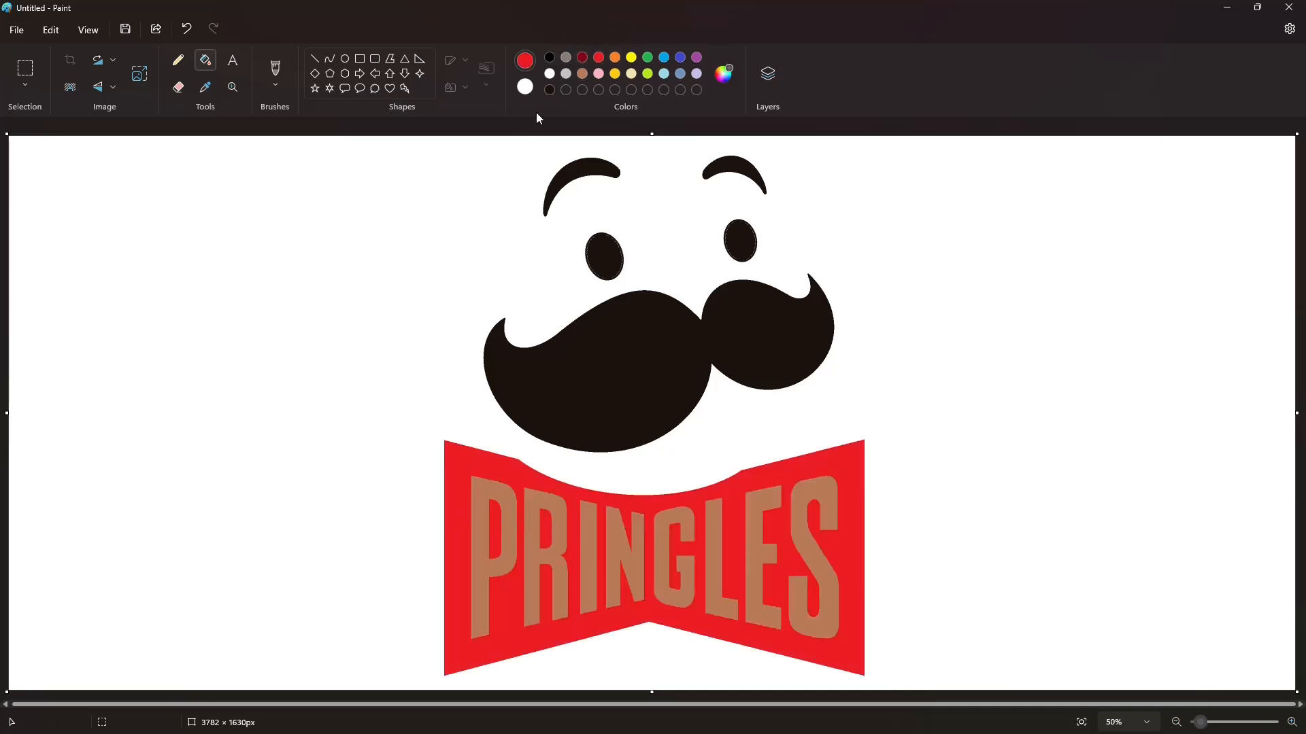